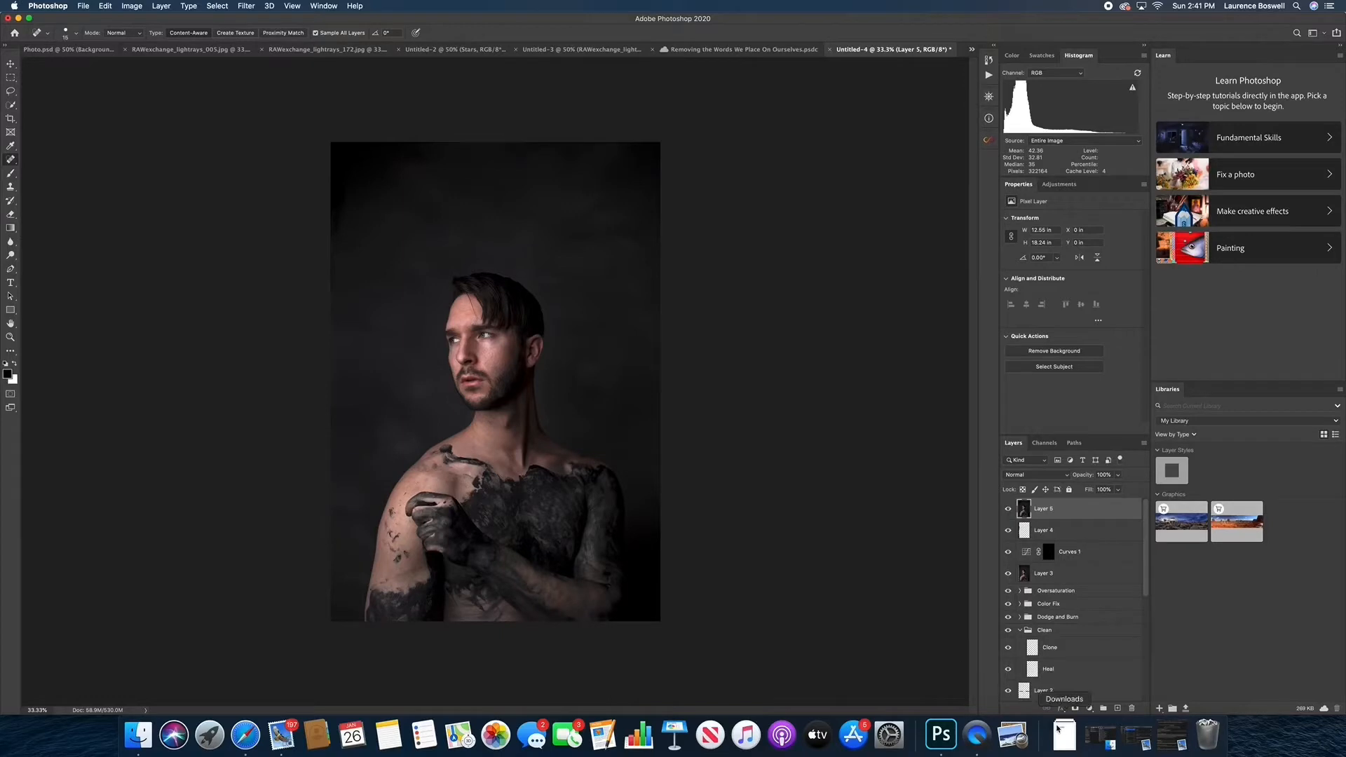
# Place Disregarded-3.png from the Downloads folder over the portrait and set its blending mode to Multiply
pyautogui.click(1064, 735)
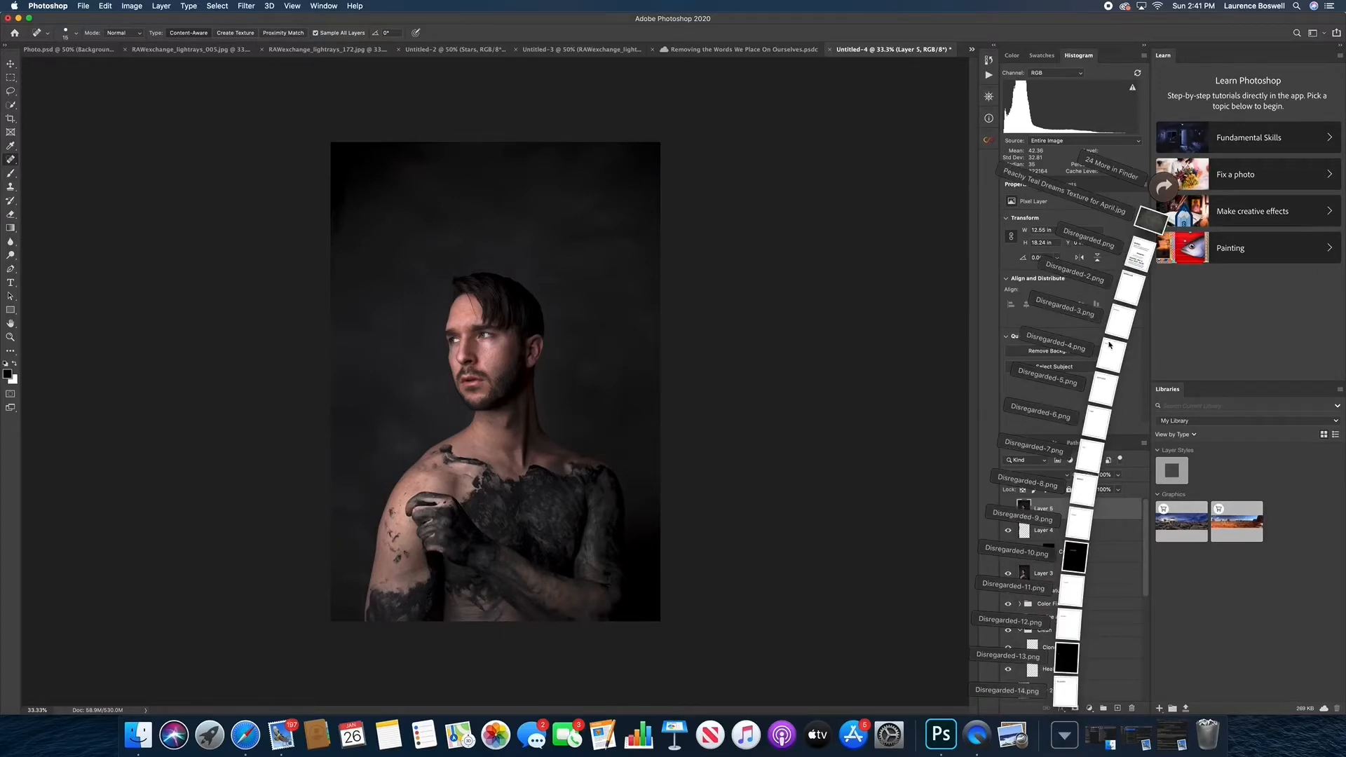
pyautogui.moveTo(1118, 323); pyautogui.dragTo(421, 358)
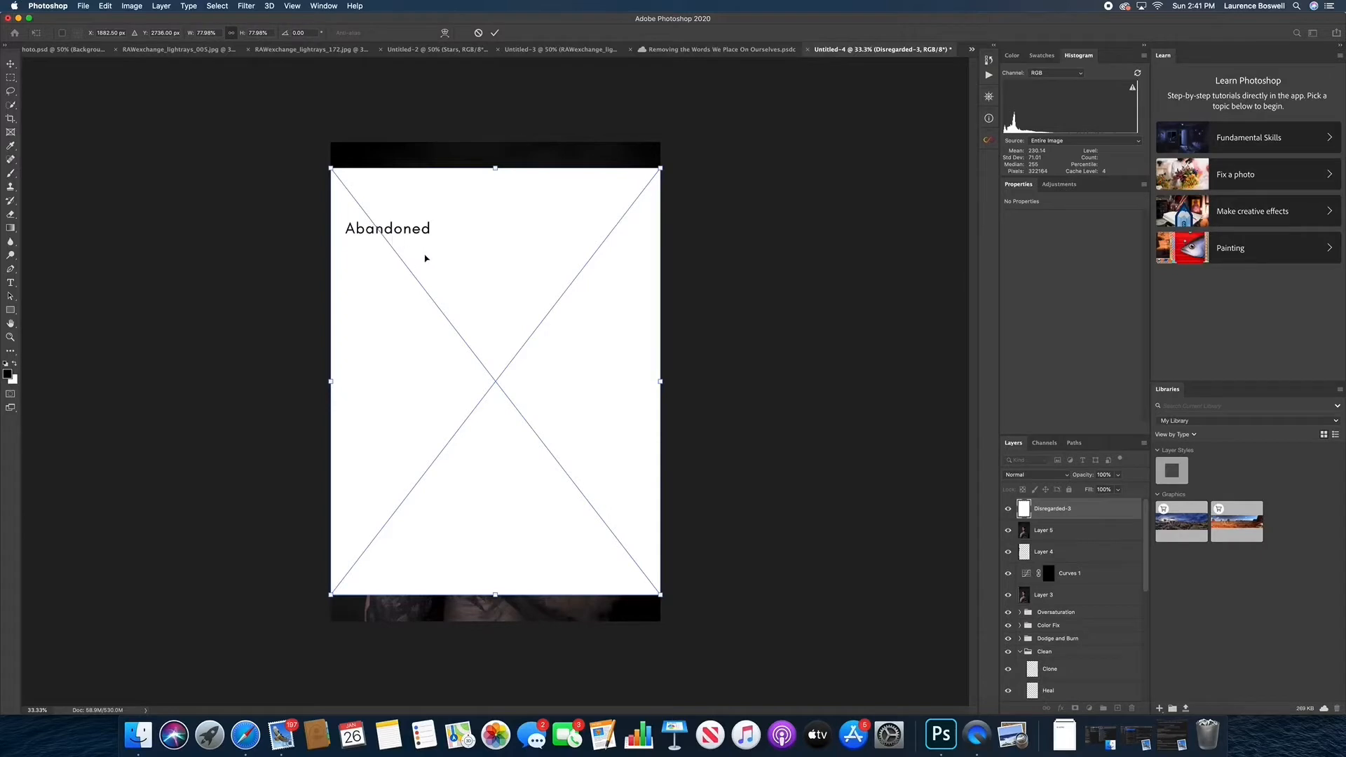
pyautogui.press('Return')
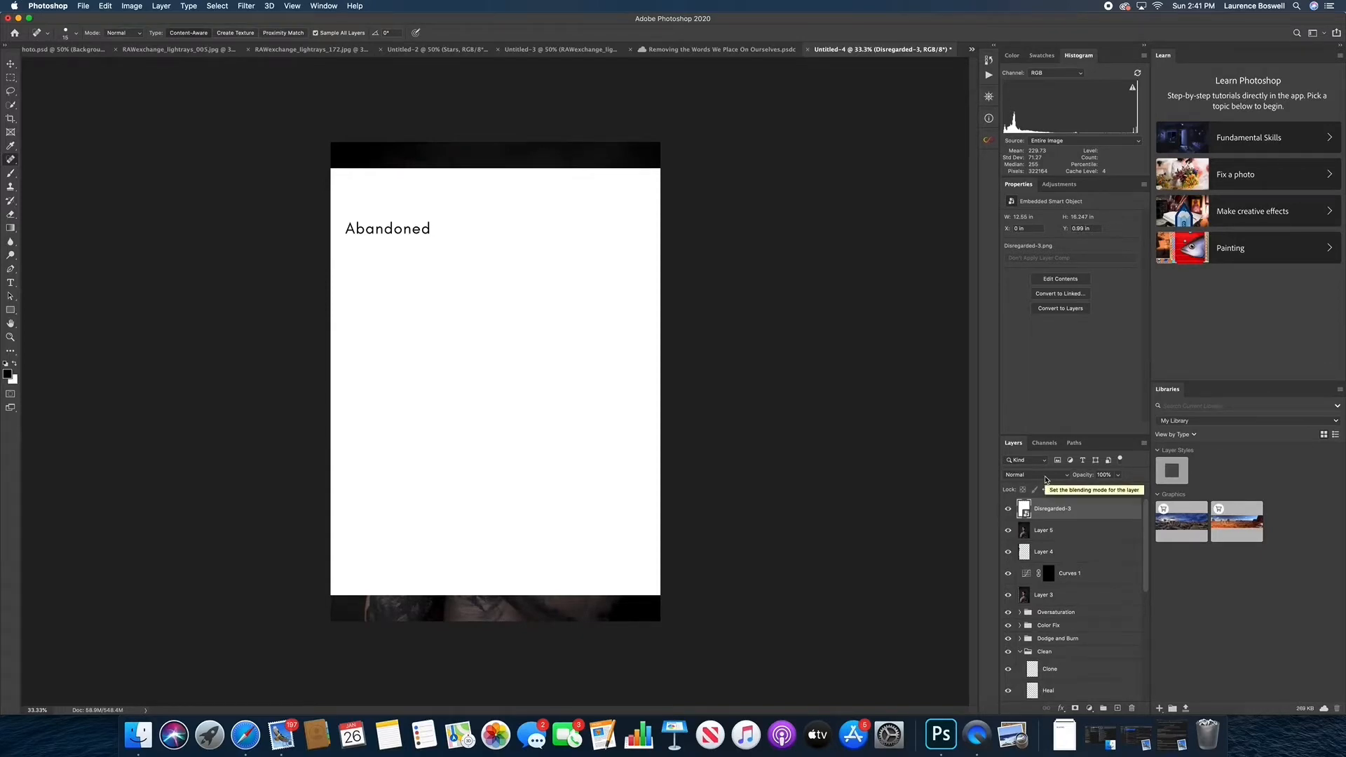
pyautogui.click(1046, 477)
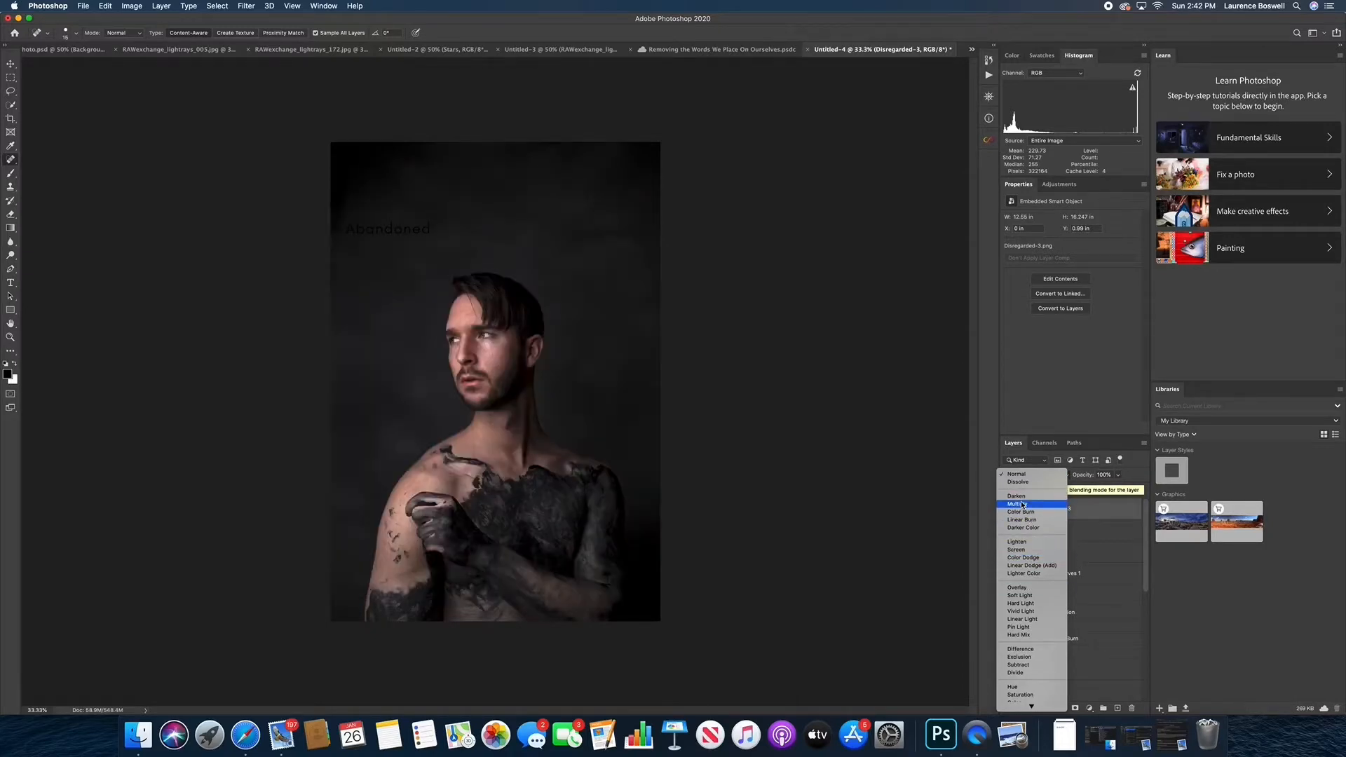
pyautogui.click(1022, 505)
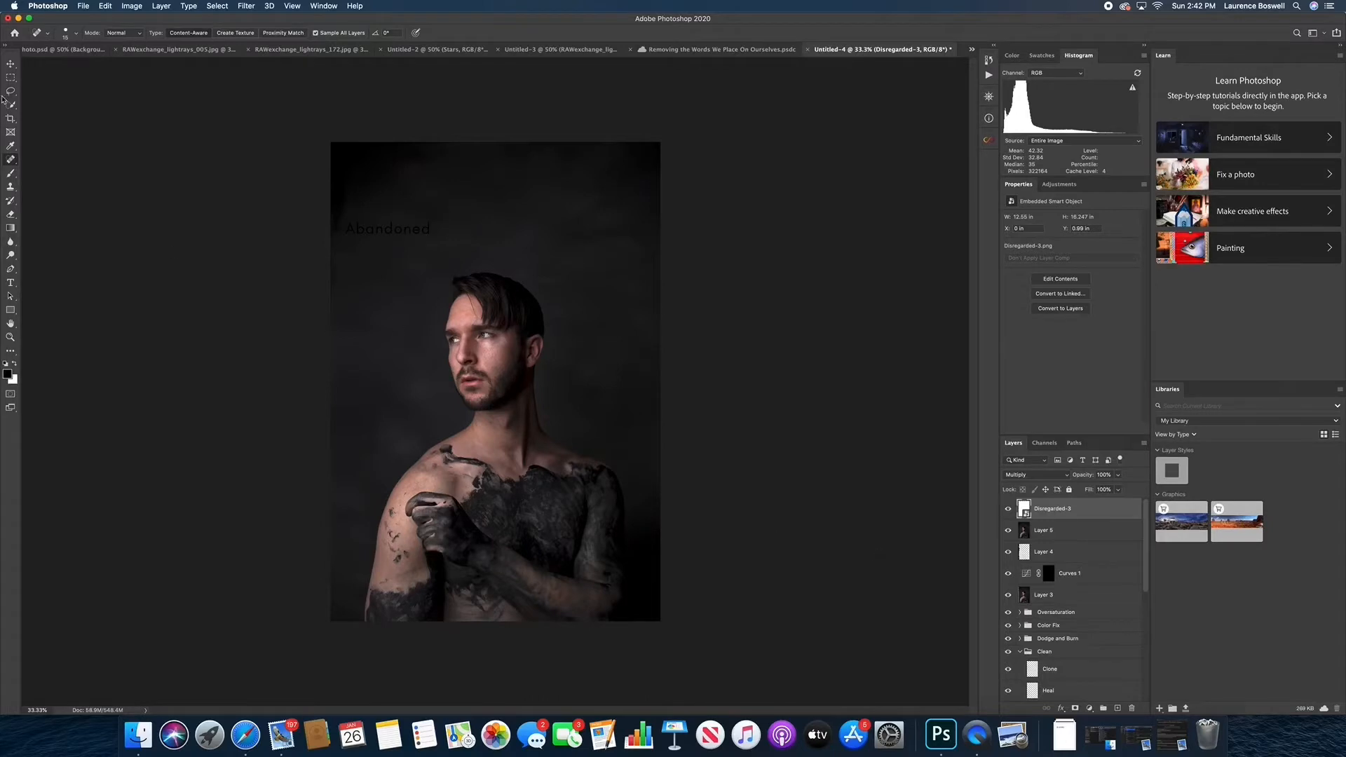
# Move the "Abandoned" text onto the shoulder above the fist and scale its layer down to about 9.14 in wide
pyautogui.click(10, 63)
pyautogui.moveTo(476, 366); pyautogui.dragTo(491, 397)
pyautogui.press('super+equal')
pyautogui.press('super+equal')
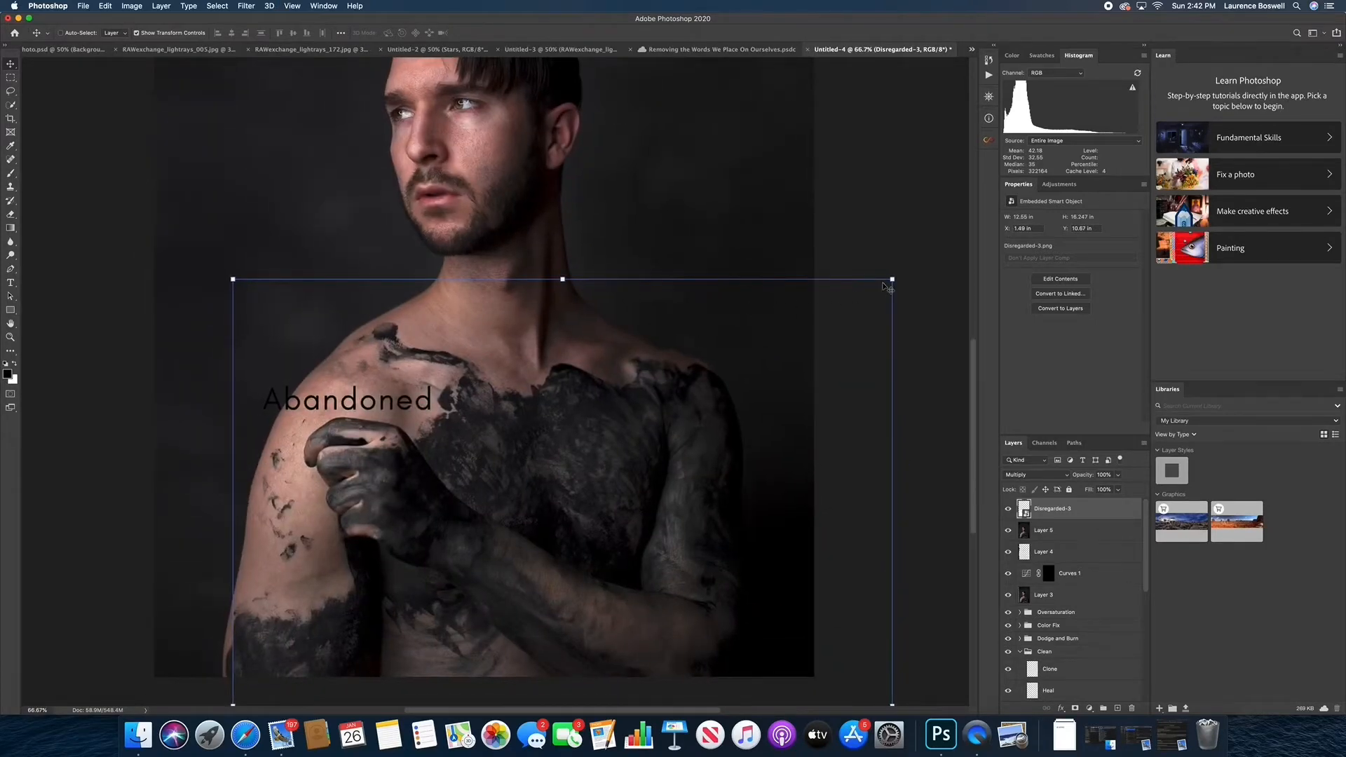
pyautogui.moveTo(888, 282); pyautogui.dragTo(726, 495)
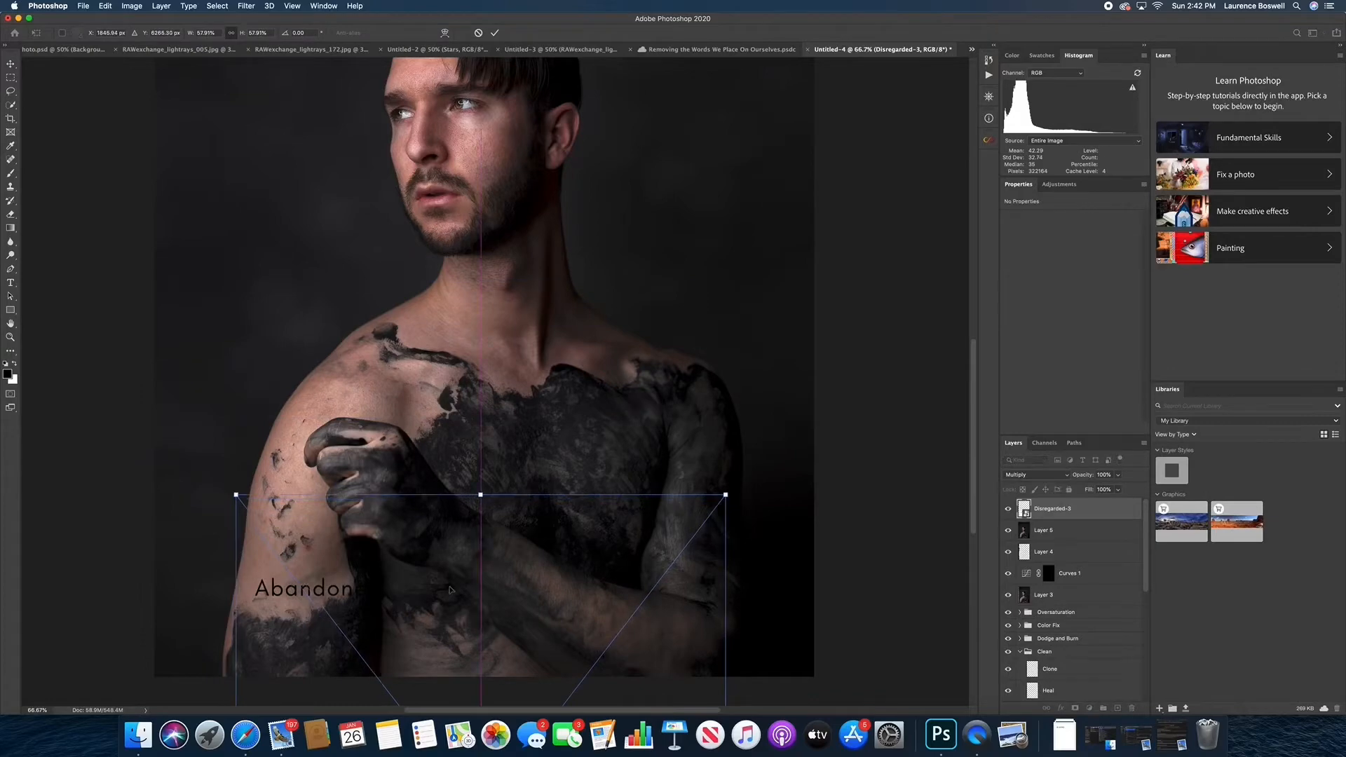
pyautogui.moveTo(450, 590); pyautogui.dragTo(513, 405)
pyautogui.moveTo(758, 301); pyautogui.dragTo(749, 312)
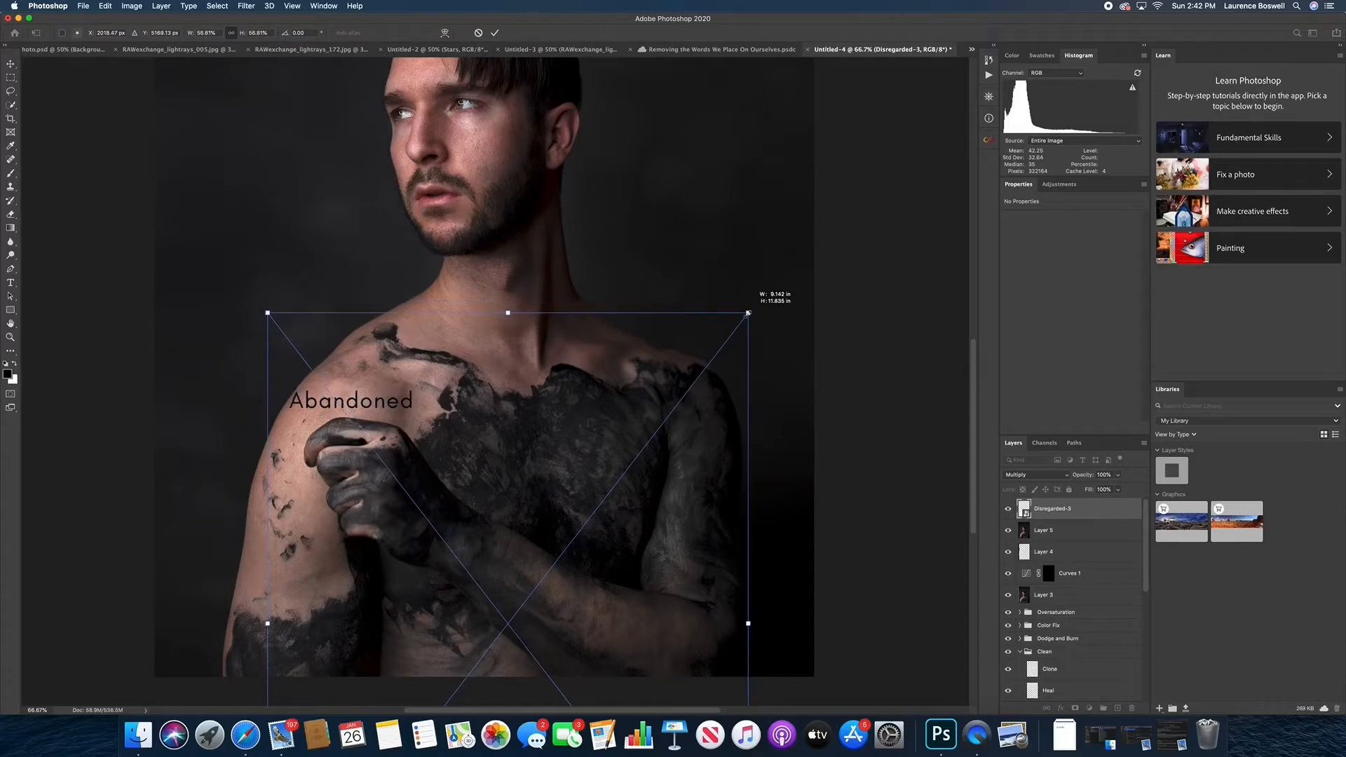
pyautogui.moveTo(518, 394); pyautogui.dragTo(501, 389)
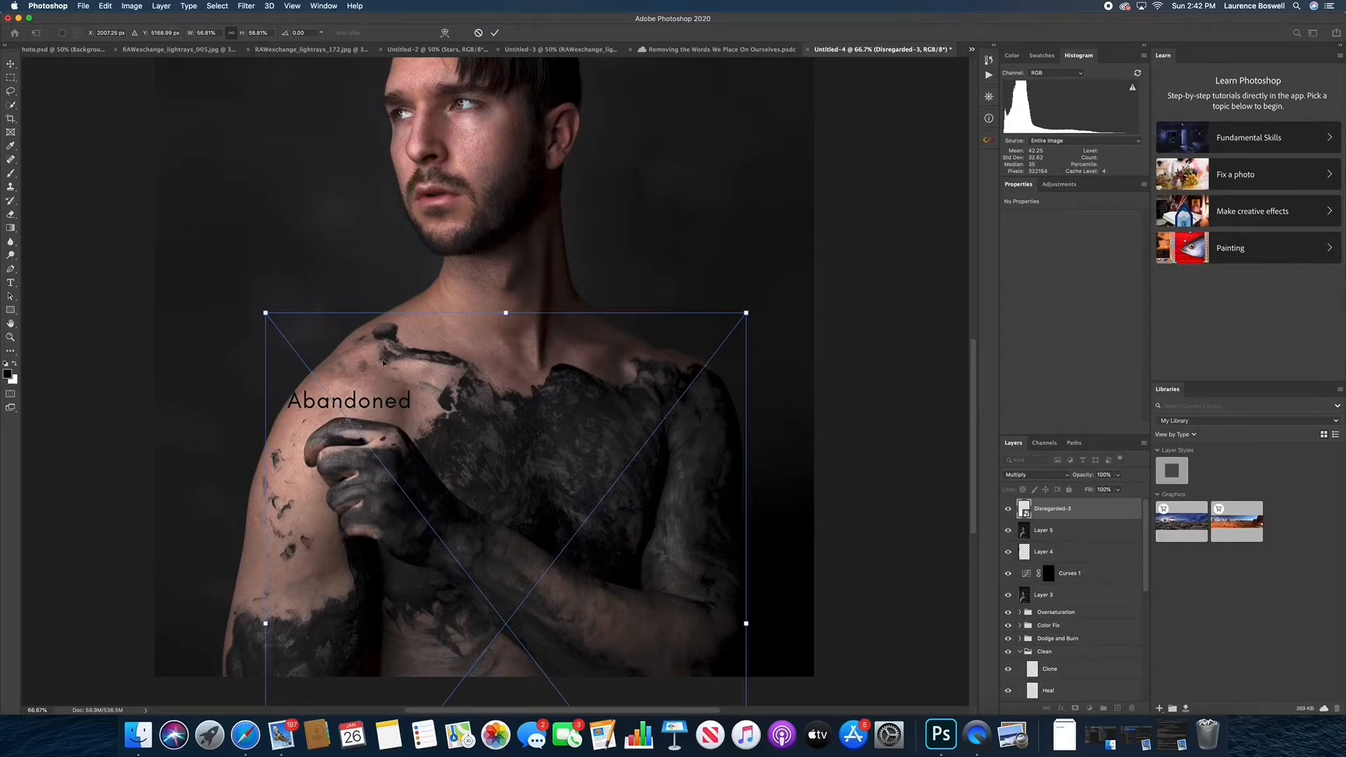
# Switch the text layer's transform to warp mode and bend both side edges of the layer inward
pyautogui.scroll(2, 352, 401)
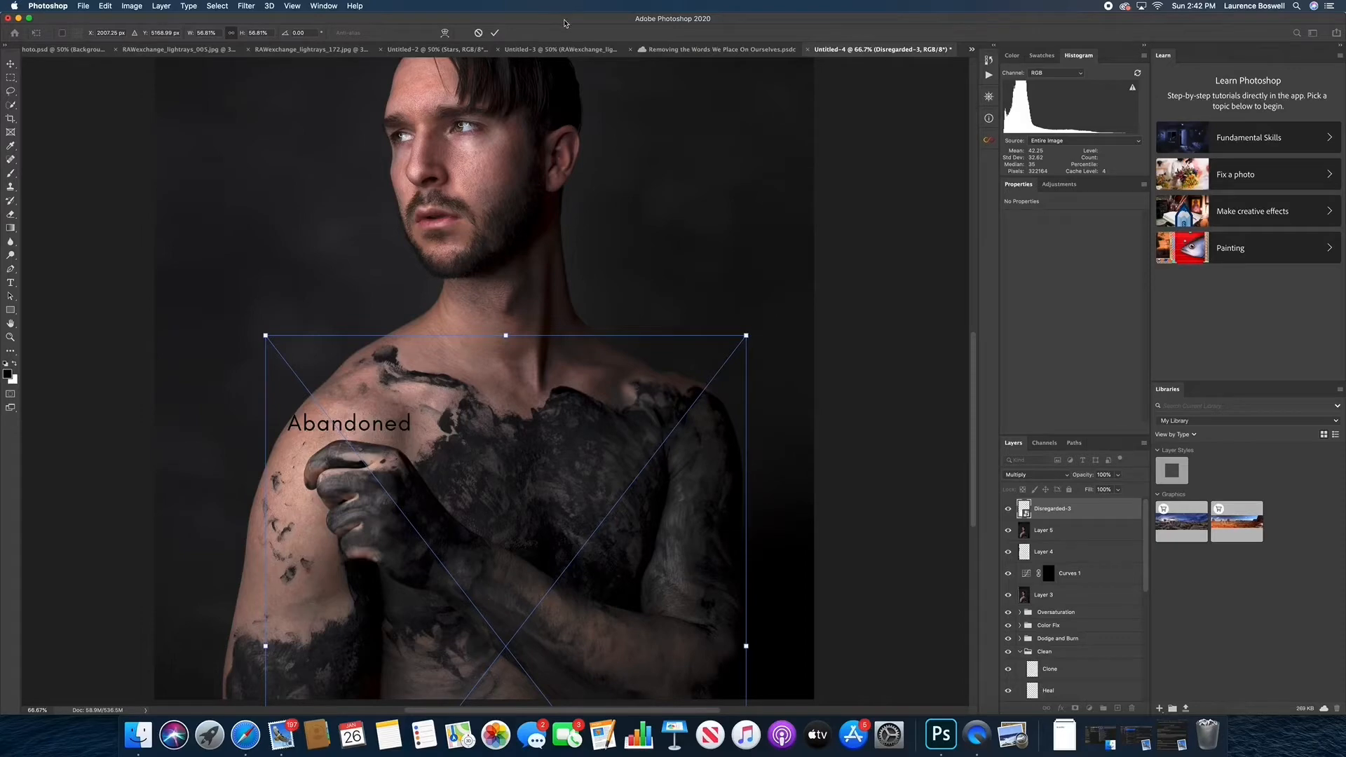
pyautogui.click(445, 33)
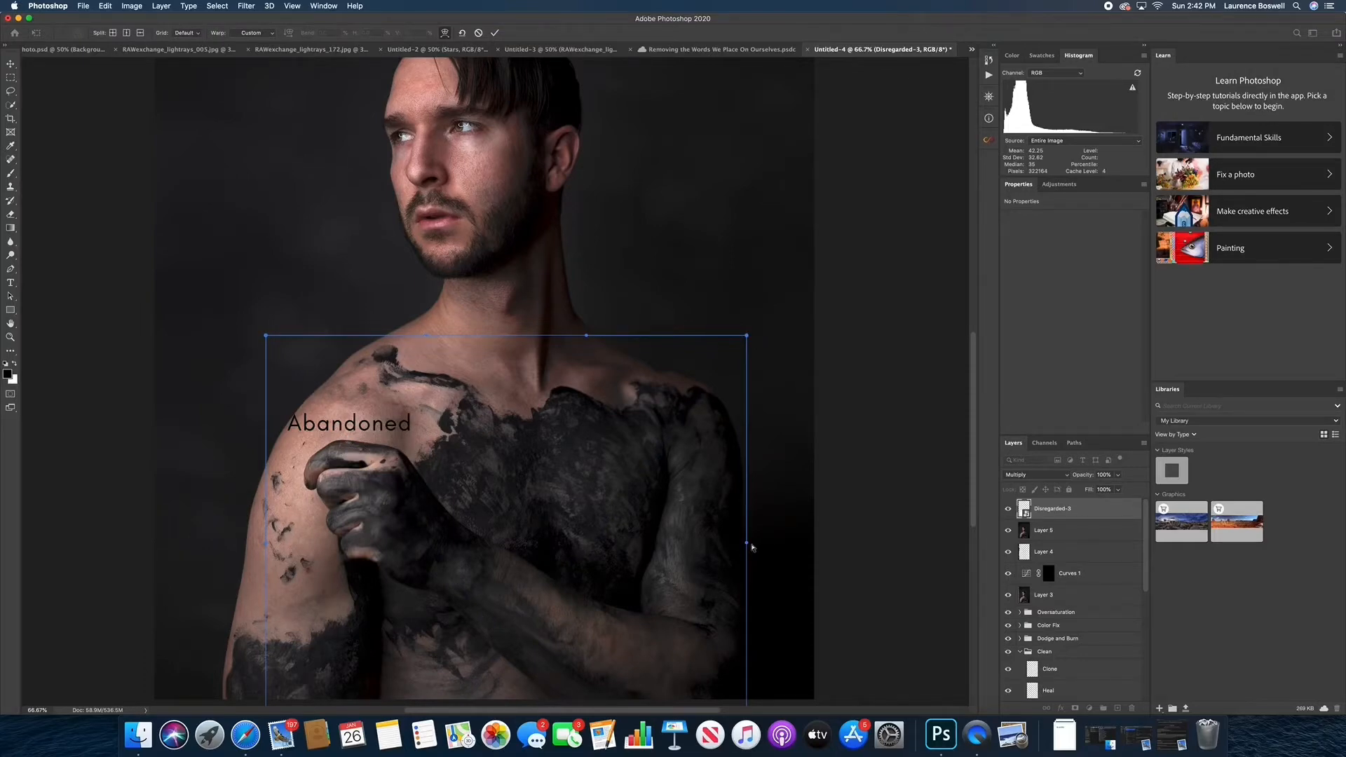
pyautogui.moveTo(748, 547); pyautogui.dragTo(628, 690)
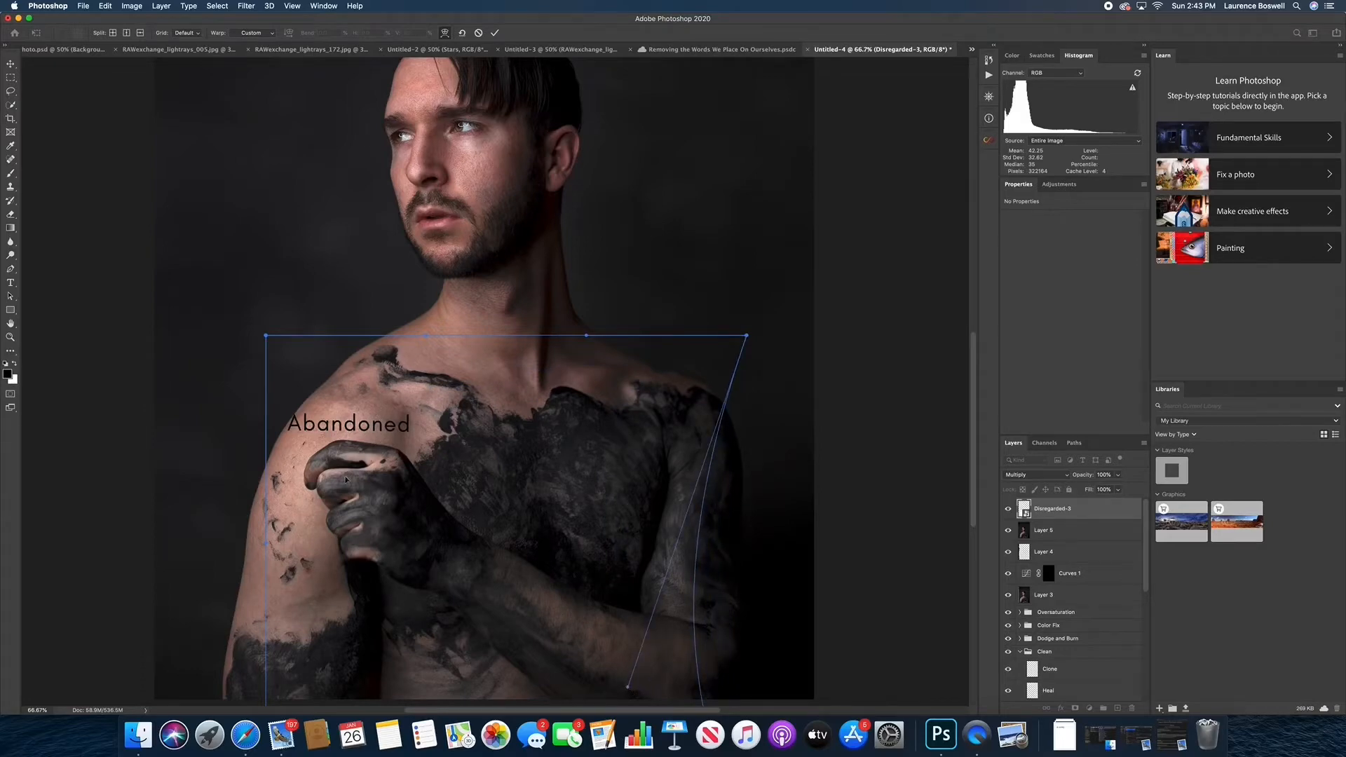
pyautogui.scroll(-5, 364, 522)
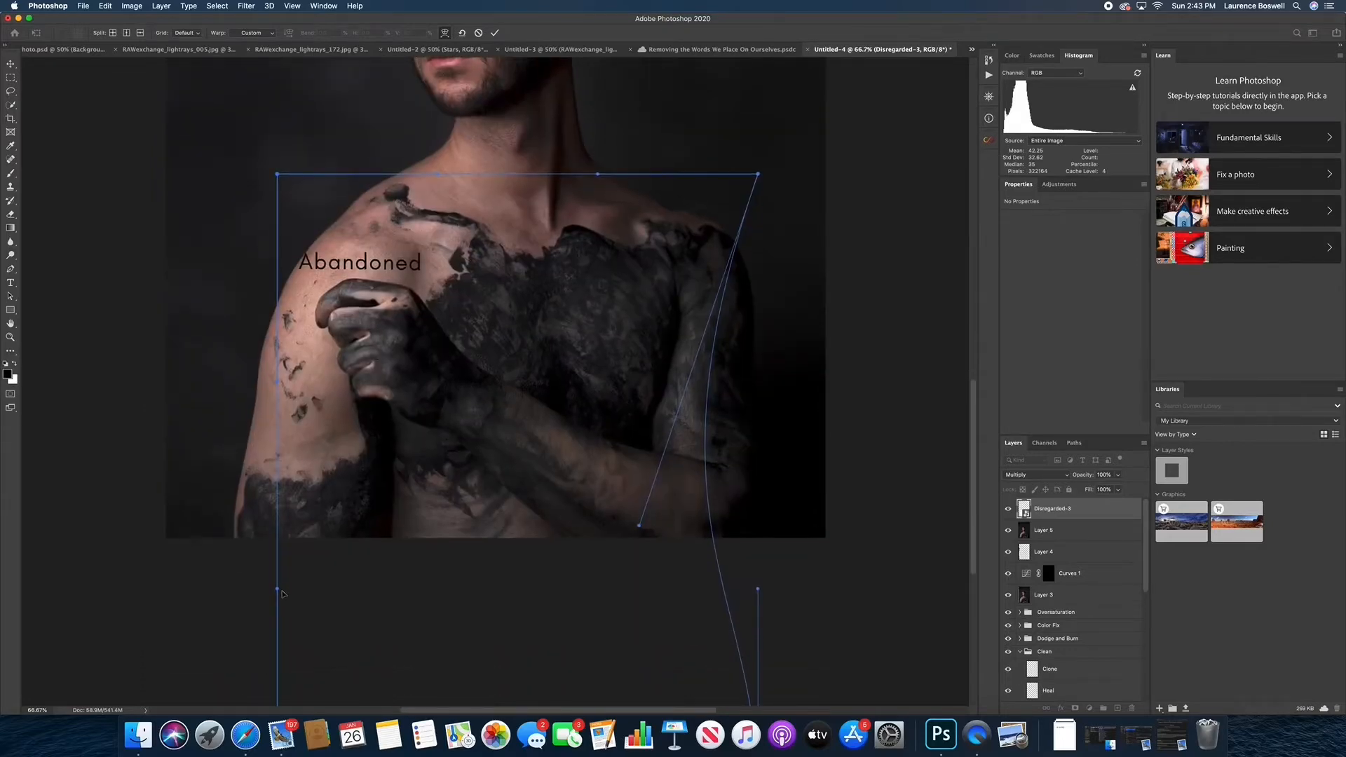
pyautogui.moveTo(278, 591); pyautogui.dragTo(318, 456)
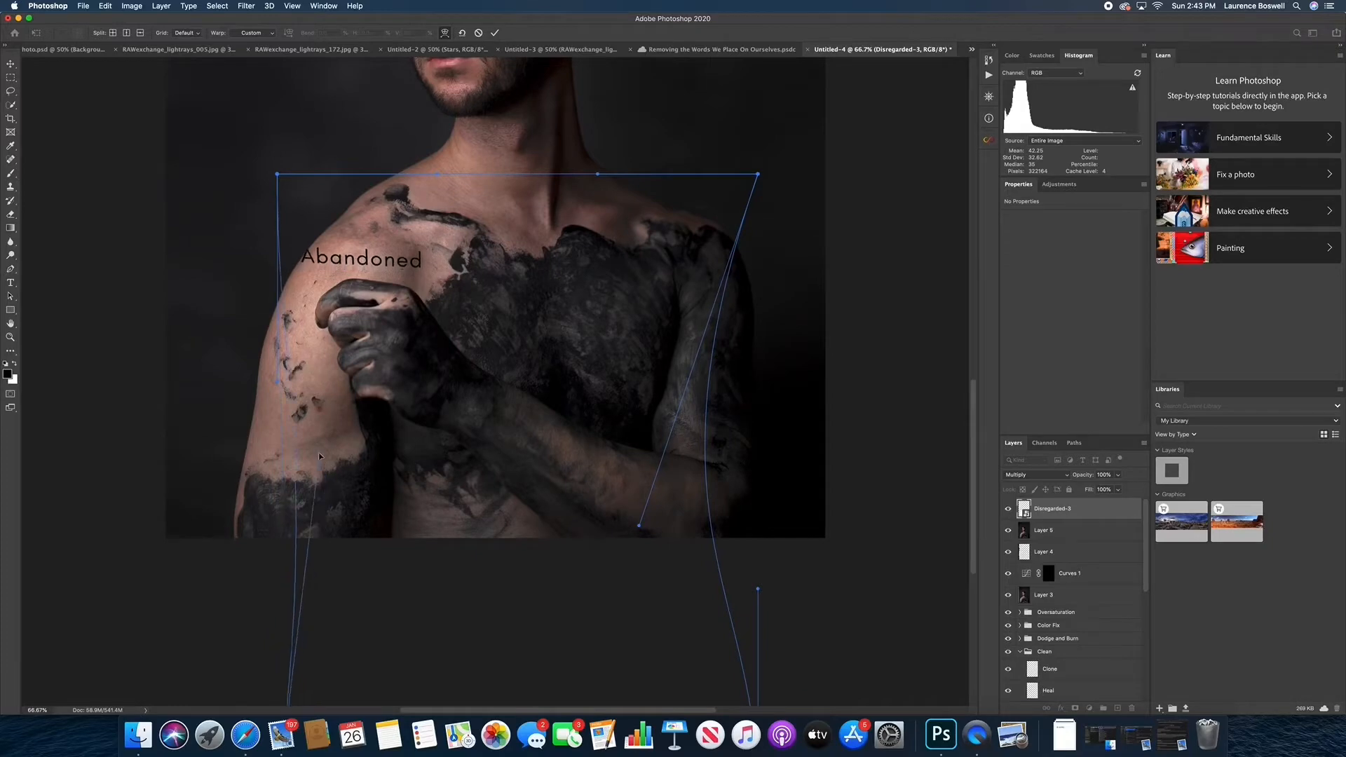
# Warp the top edge and upper corner of the text layer so "Abandoned" slopes along the shoulder
pyautogui.moveTo(348, 286); pyautogui.dragTo(350, 225)
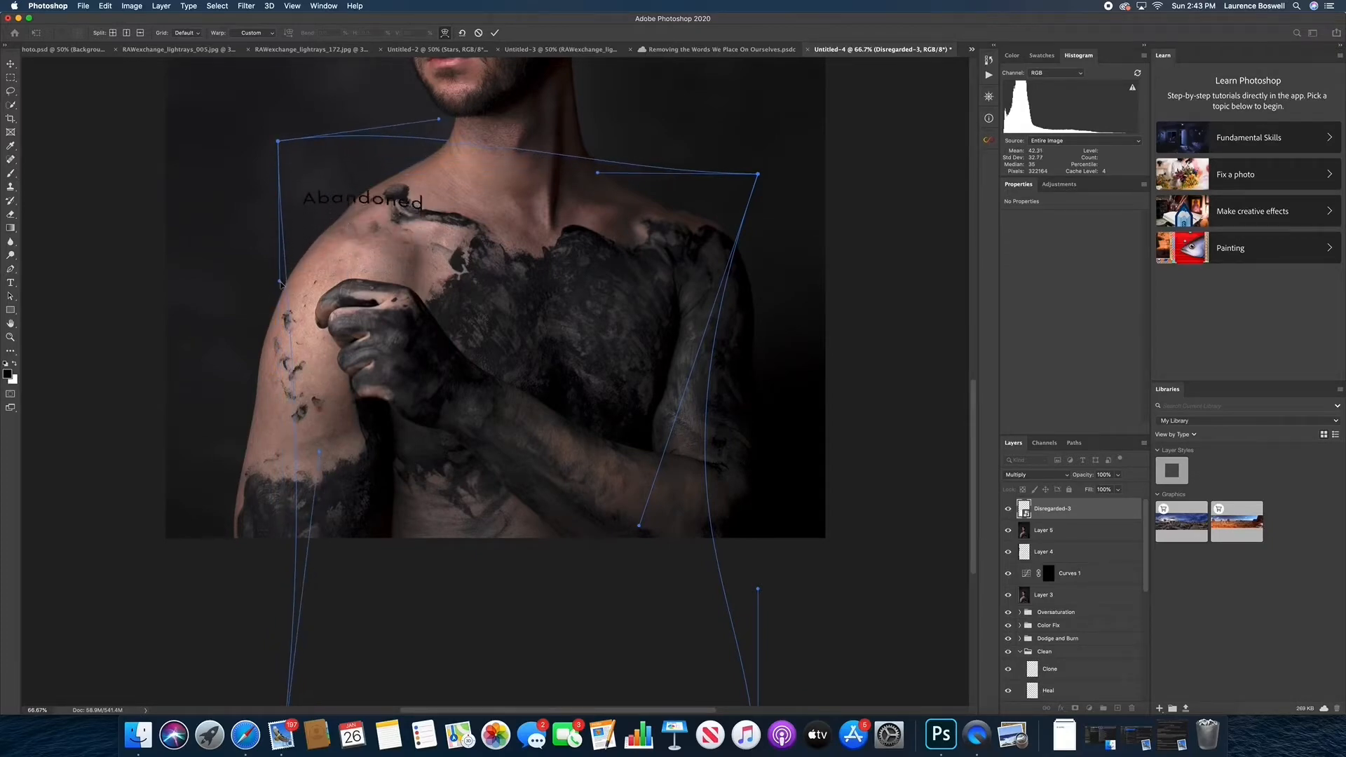
pyautogui.moveTo(279, 283); pyautogui.dragTo(300, 388)
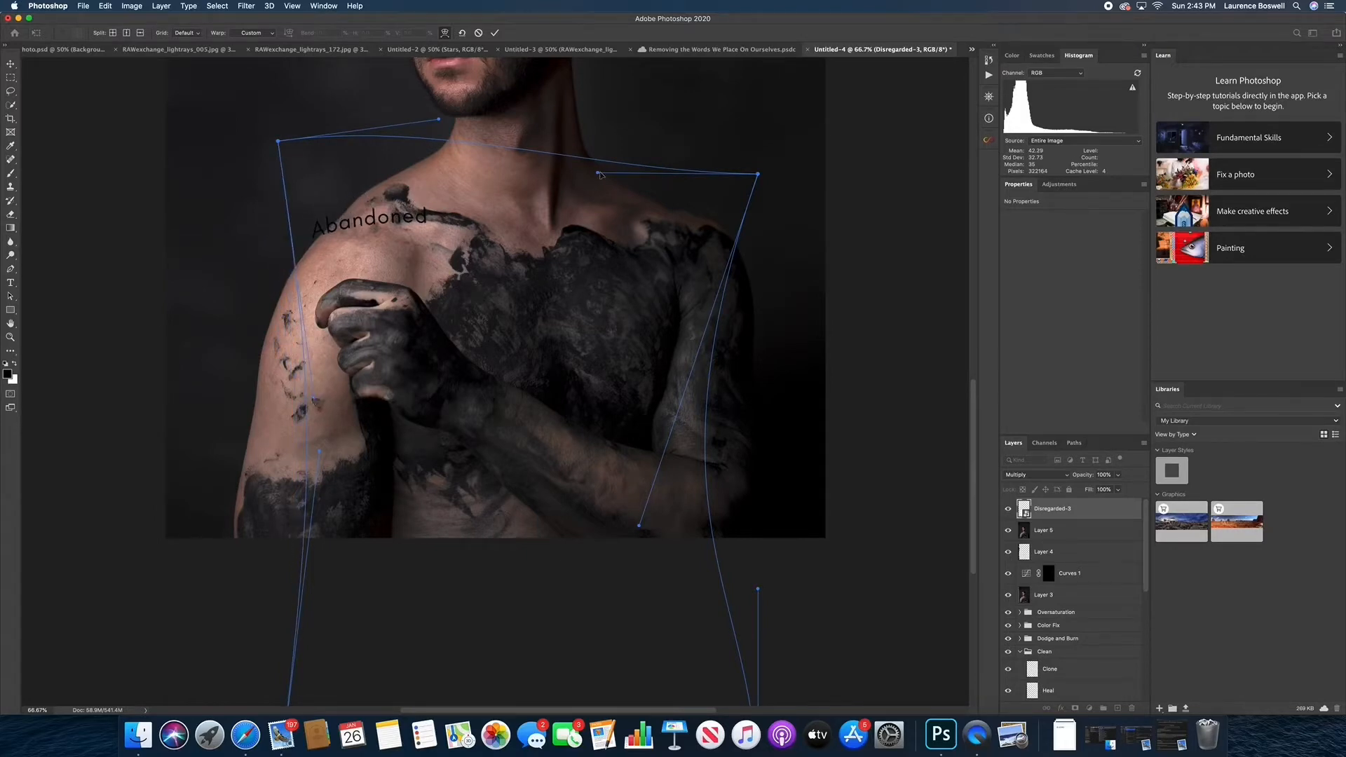
pyautogui.moveTo(600, 174); pyautogui.dragTo(477, 368)
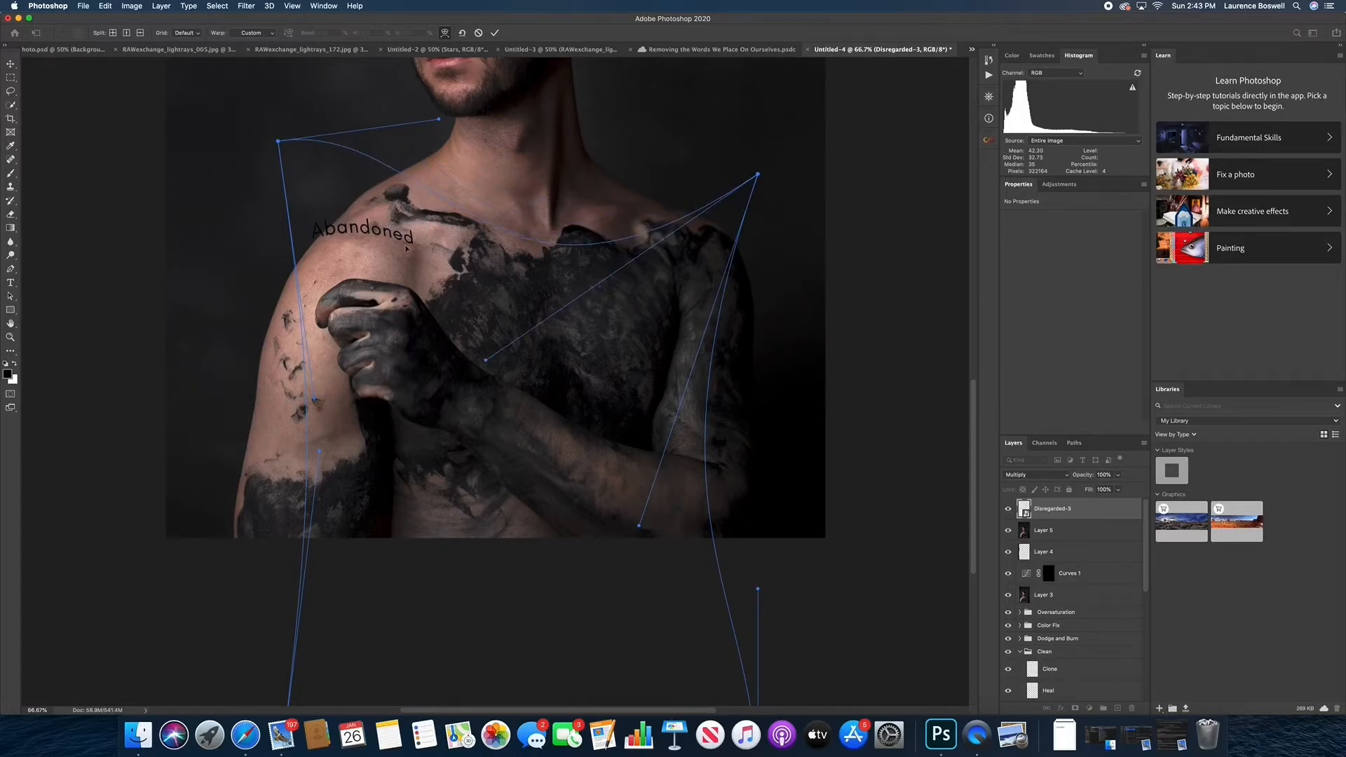
pyautogui.moveTo(398, 237)
pyautogui.mouseDown()
pyautogui.moveTo(406, 258)
pyautogui.moveTo(411, 247)
pyautogui.moveTo(390, 260)
pyautogui.mouseUp()
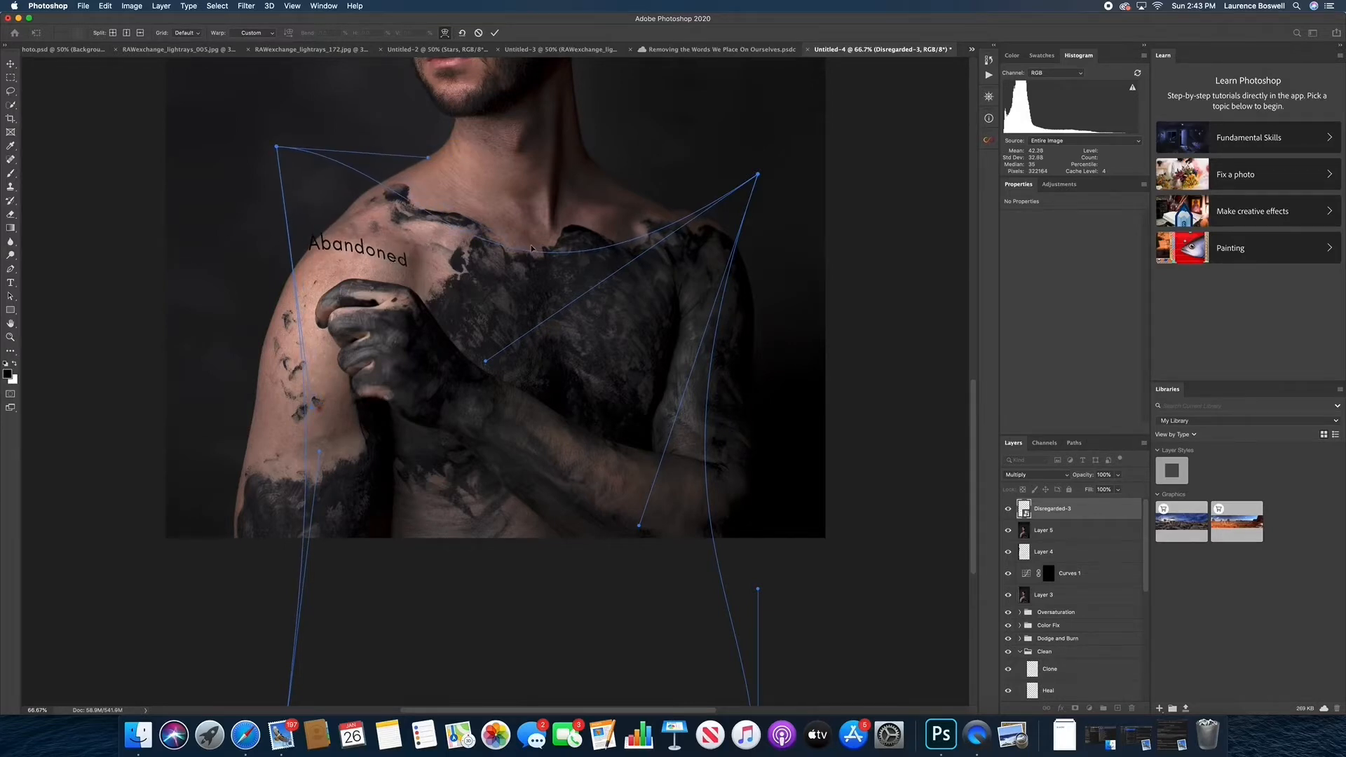
pyautogui.moveTo(485, 361); pyautogui.dragTo(490, 273)
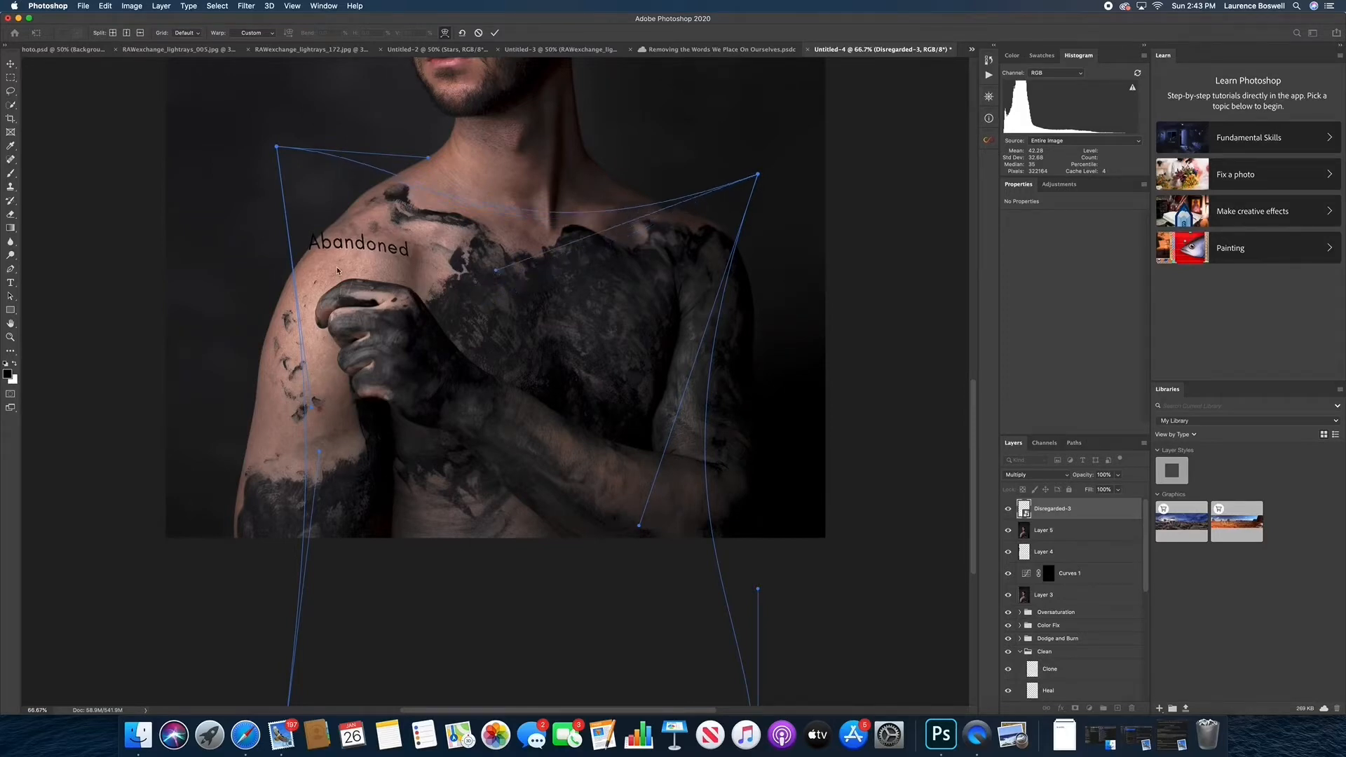
pyautogui.moveTo(337, 266); pyautogui.dragTo(328, 275)
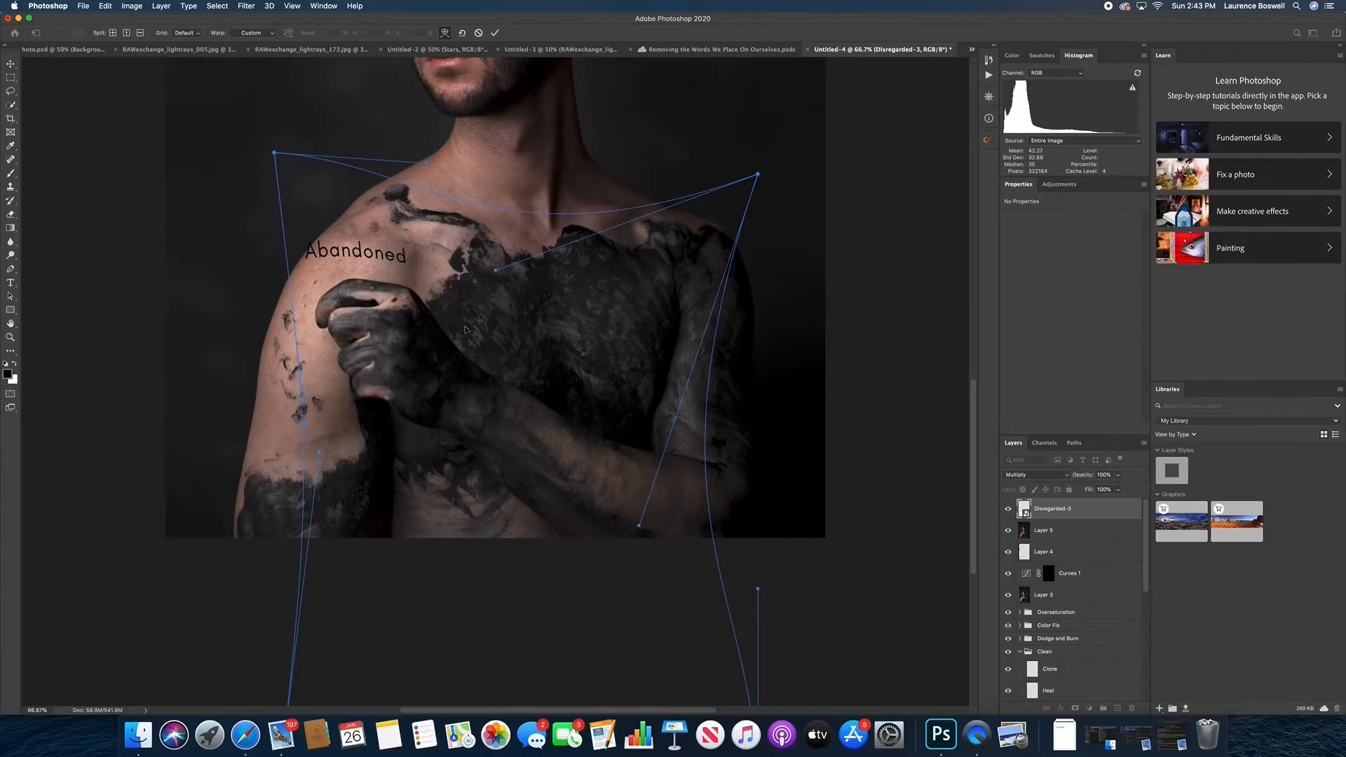
# Refine the warp so "Abandoned" arches over the shoulder just above the fist, and apply the transform
pyautogui.press('super+plus')
pyautogui.moveTo(381, 199); pyautogui.dragTo(440, 440)
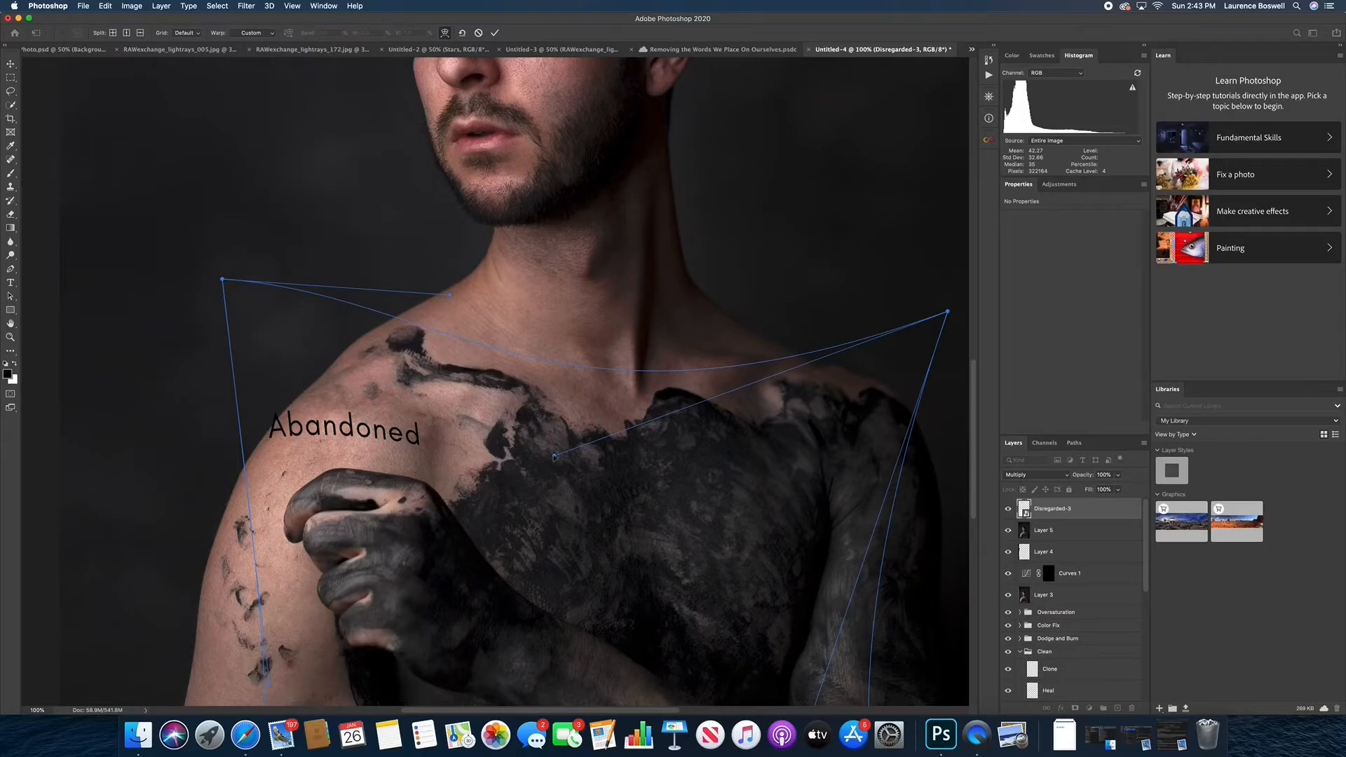
pyautogui.moveTo(554, 457); pyautogui.dragTo(439, 528)
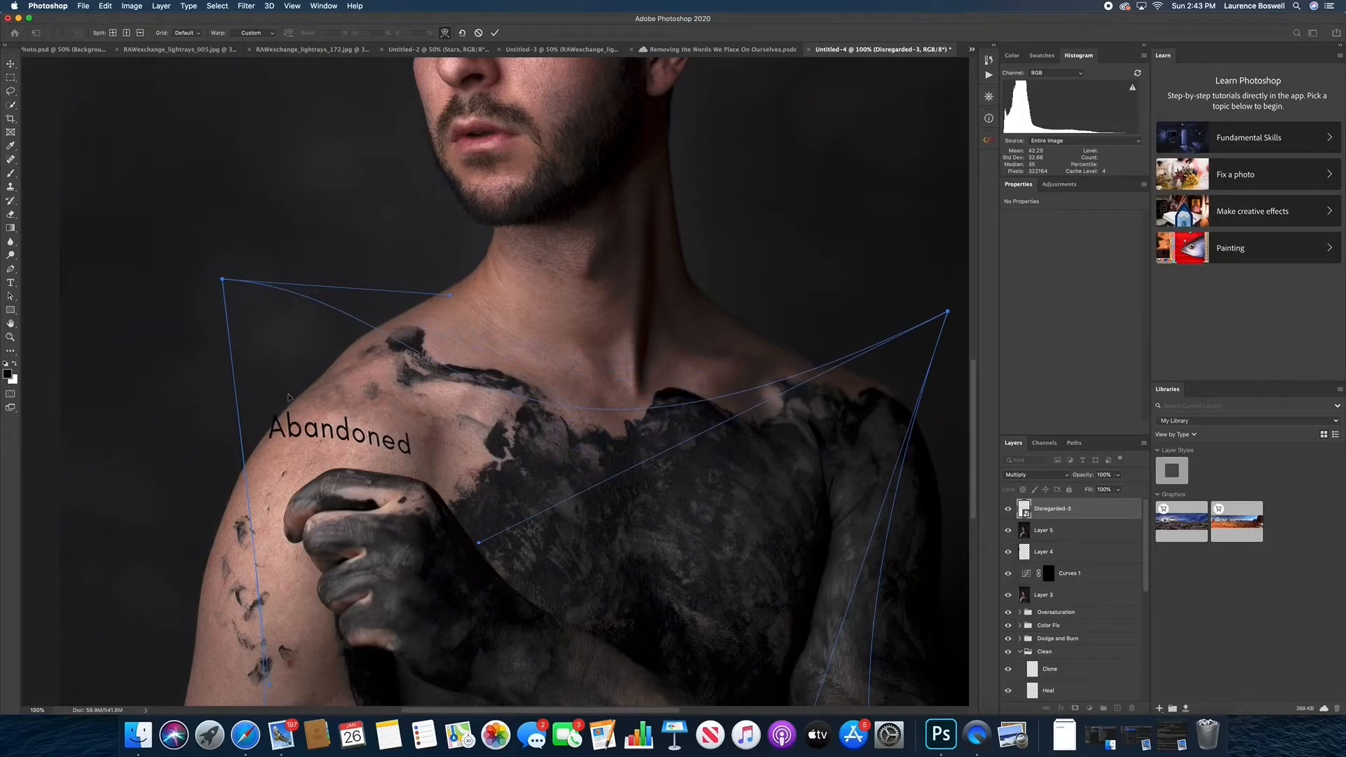
pyautogui.moveTo(288, 397); pyautogui.dragTo(228, 518)
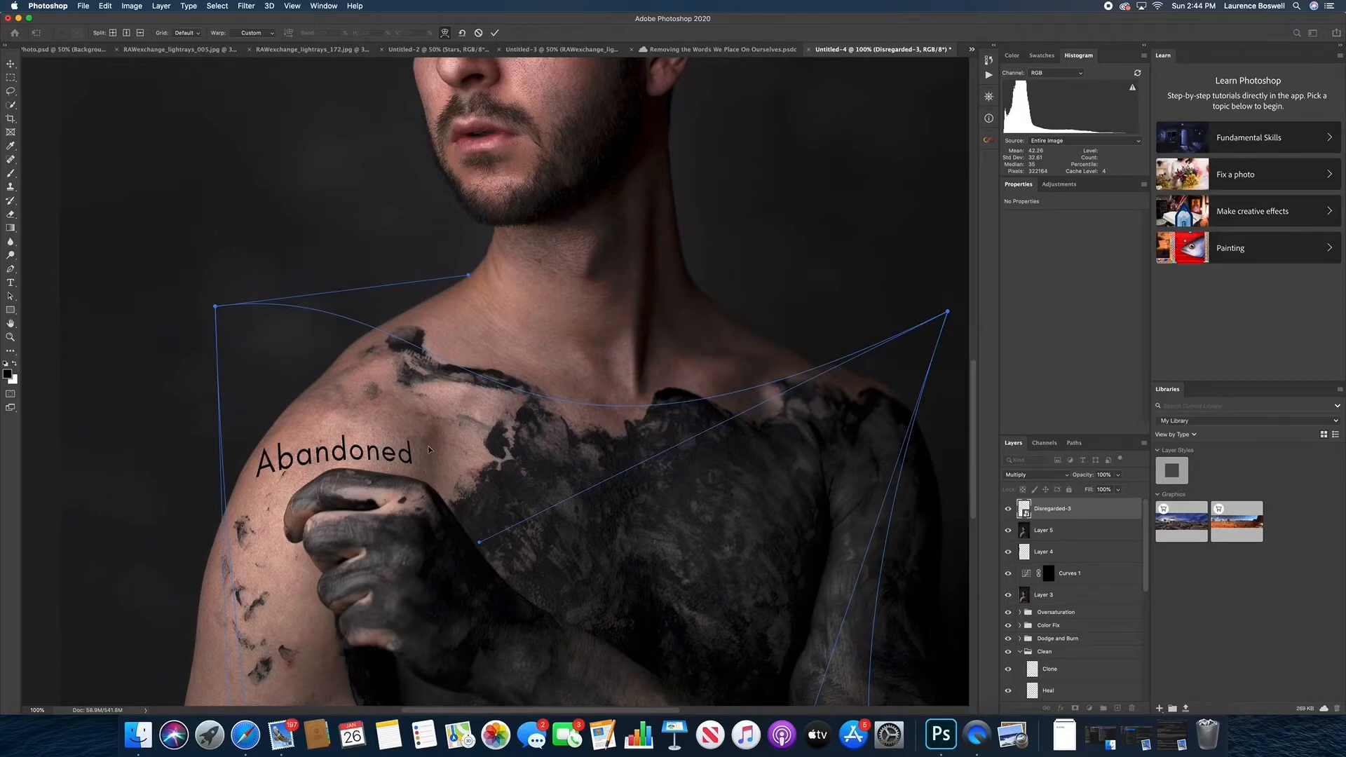
pyautogui.press('Return')
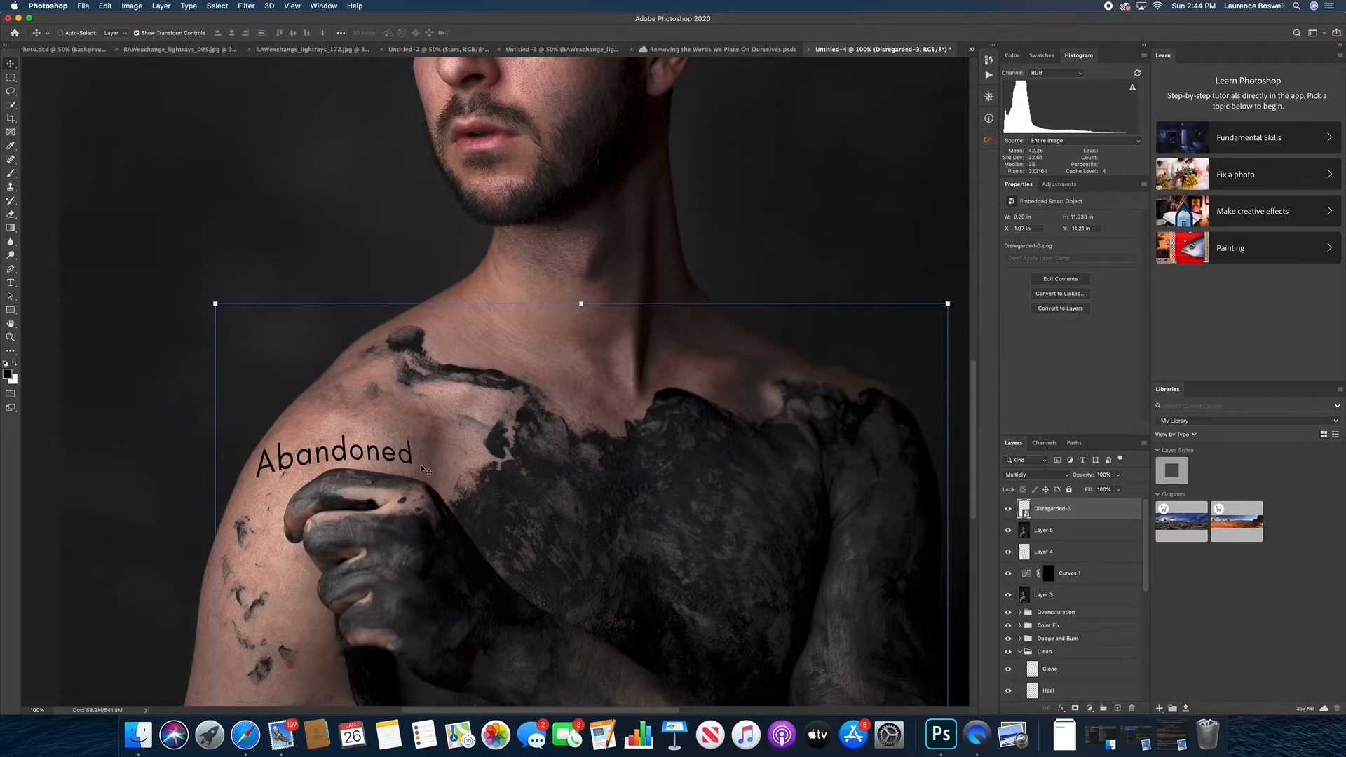
# Examine up close how the warped "Abandoned" text sits on the shoulder's skin
pyautogui.press('super+equal')
pyautogui.moveTo(354, 489); pyautogui.dragTo(602, 431)
pyautogui.press('super+equal')
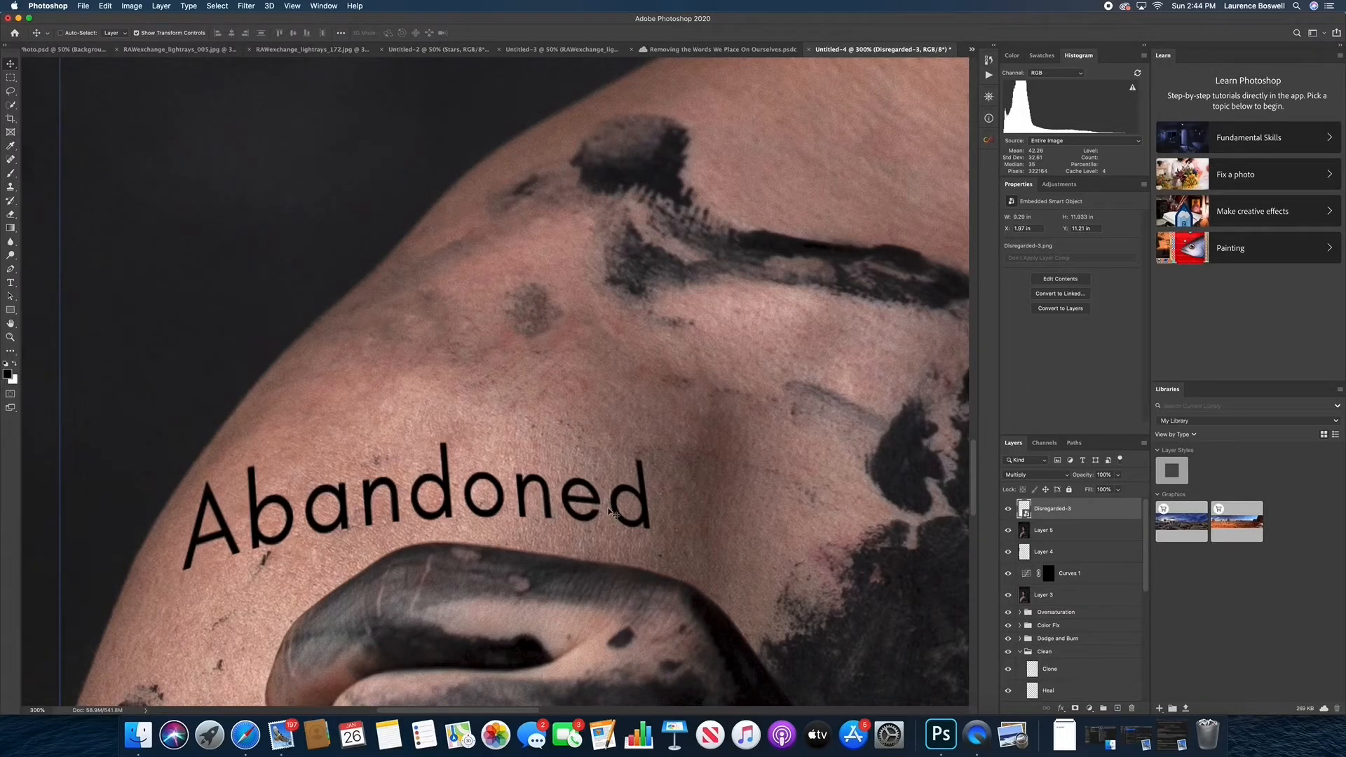
pyautogui.press('super+minus')
pyautogui.press('super+minus')
pyautogui.press('super+minus')
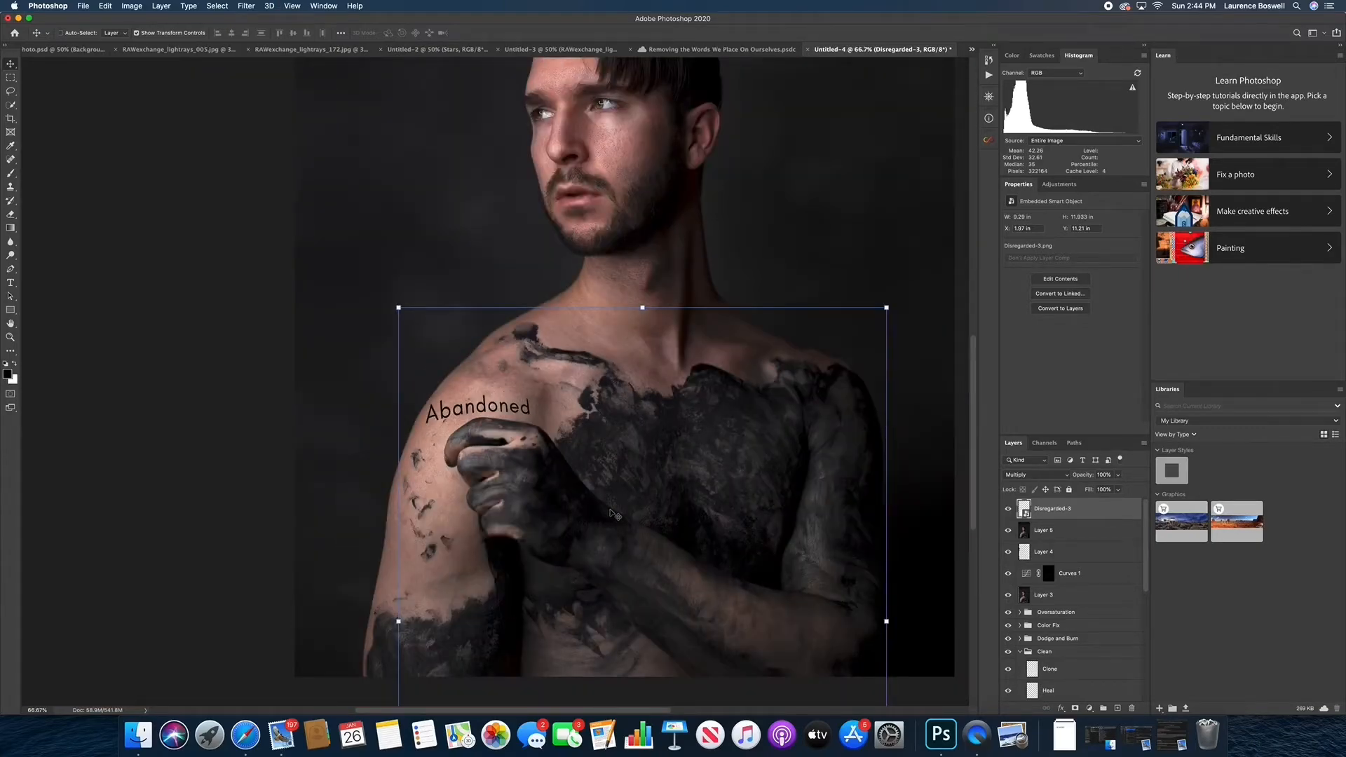
pyautogui.click(1067, 536)
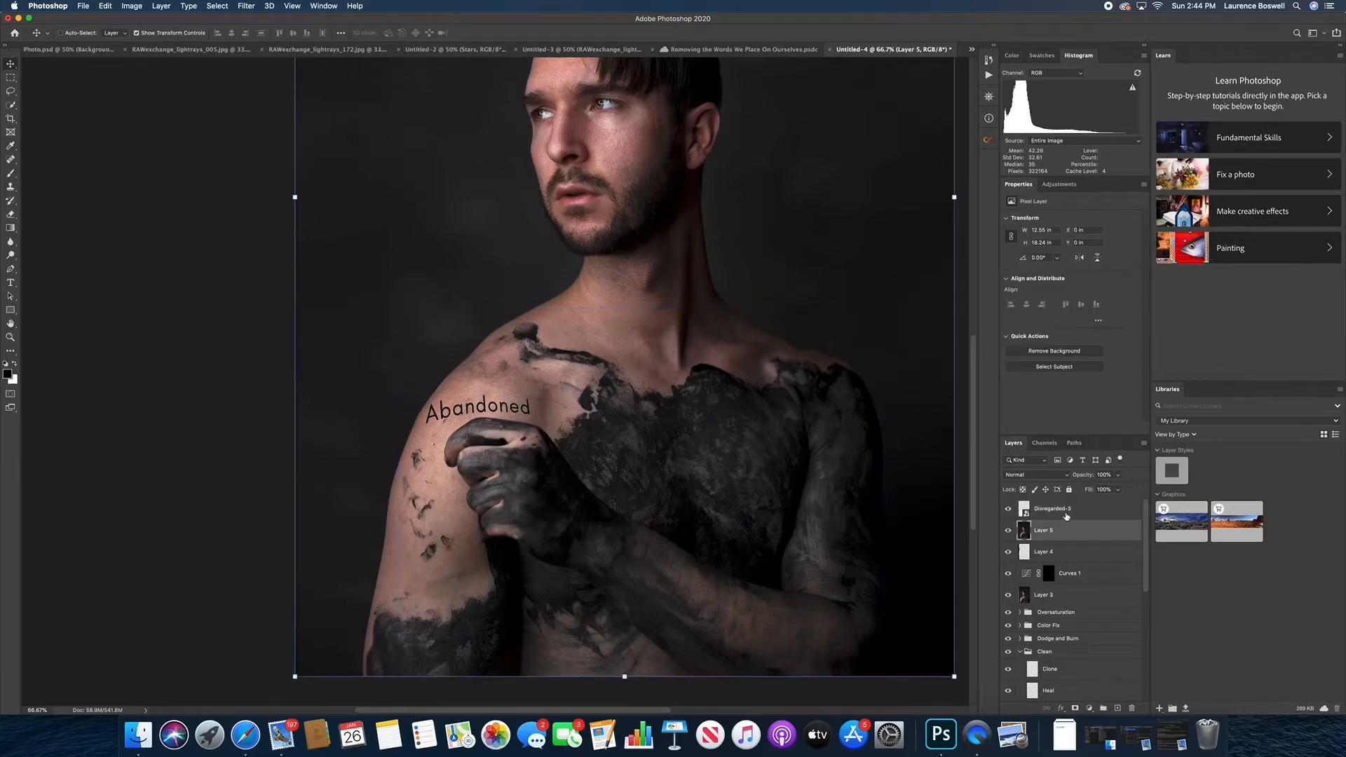
pyautogui.click(1066, 516)
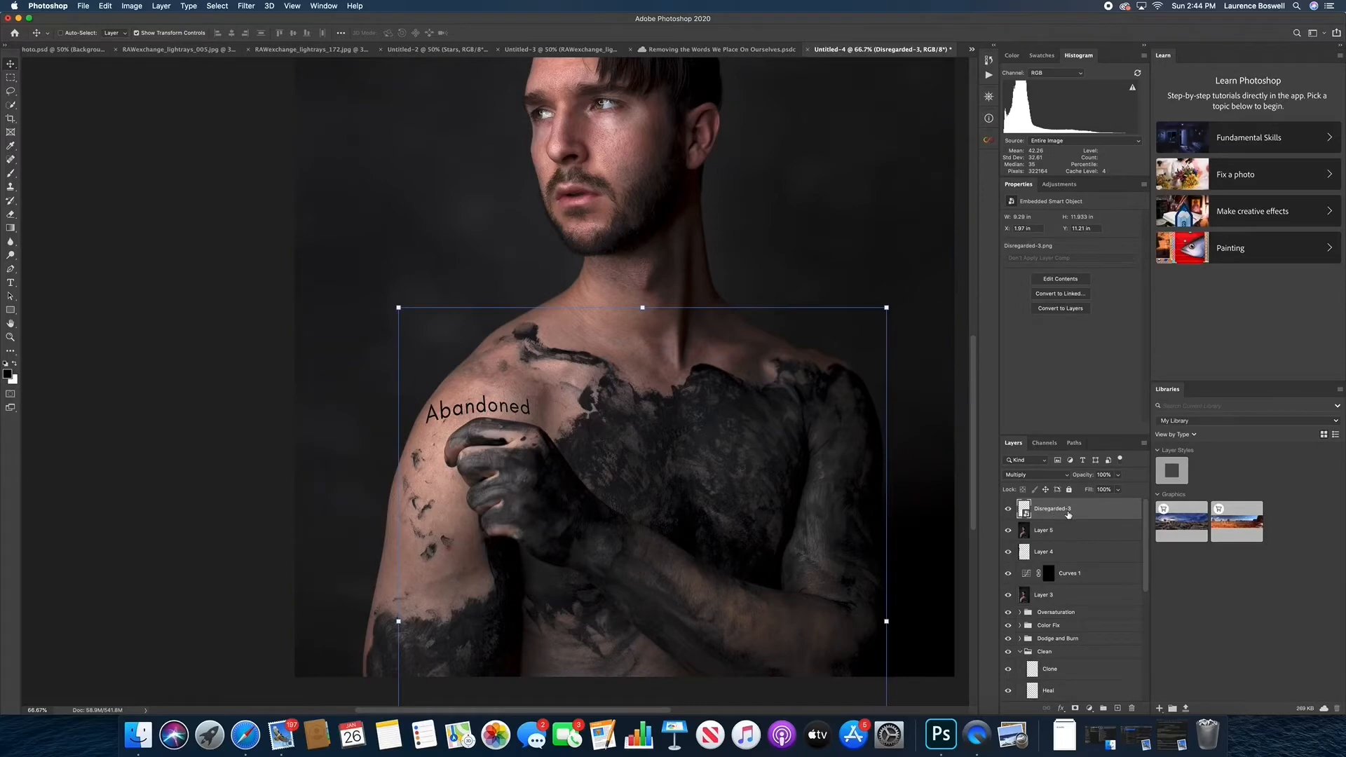
pyautogui.click(1050, 532)
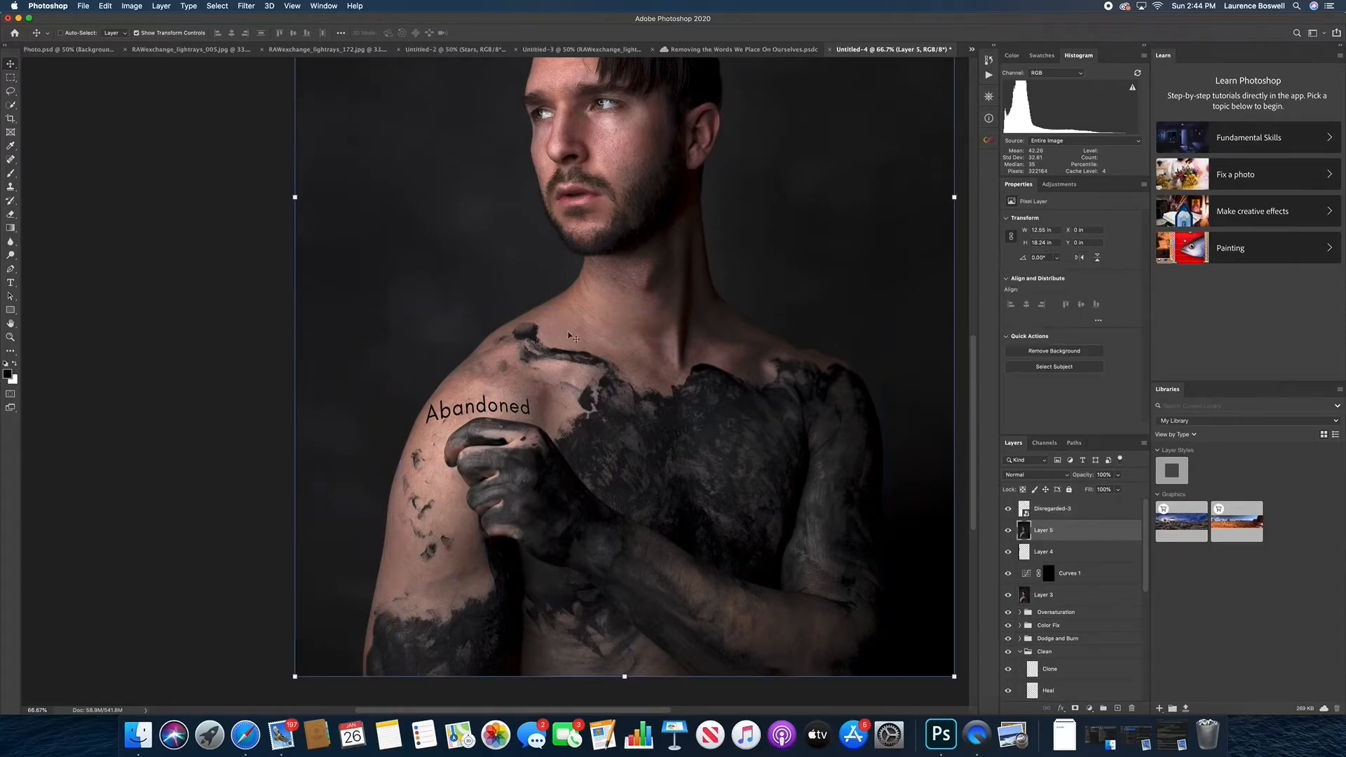
pyautogui.click(1077, 510)
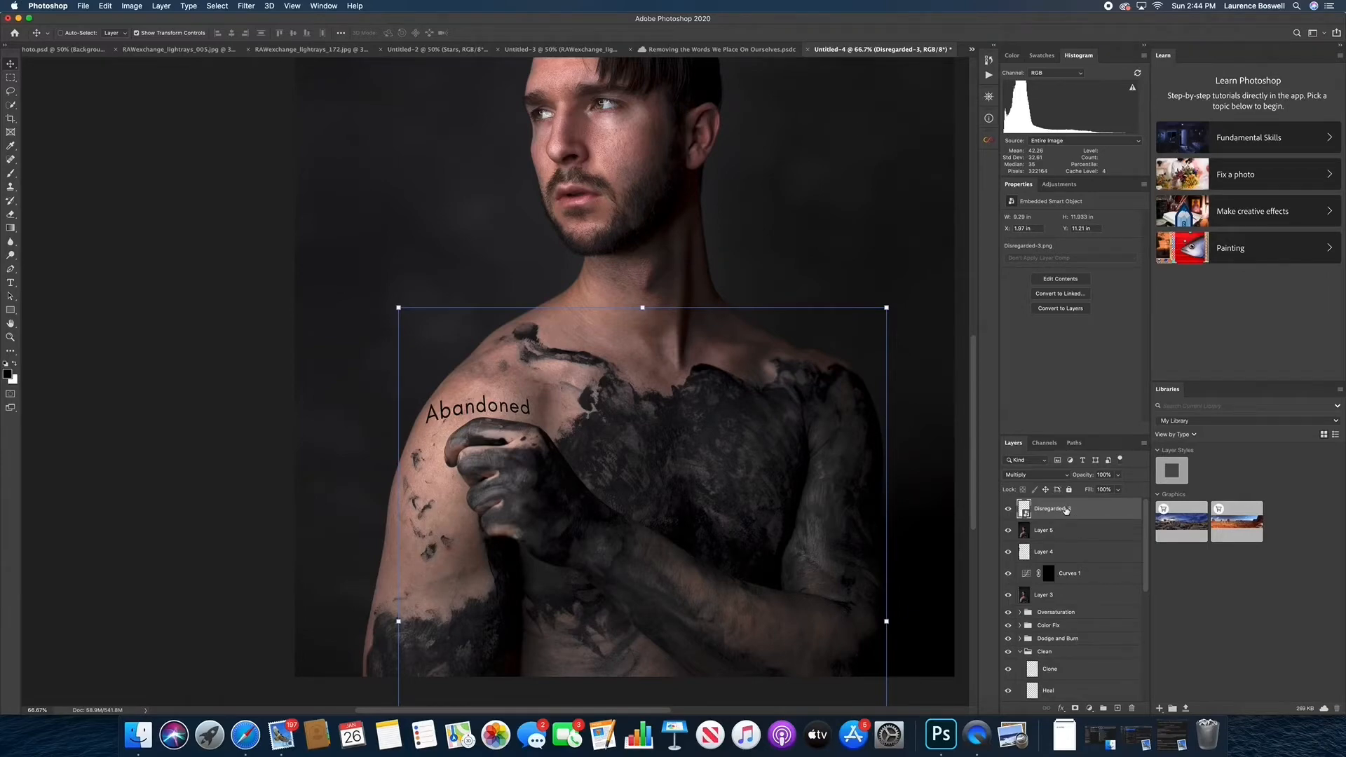
pyautogui.scroll(-10, 1066, 533)
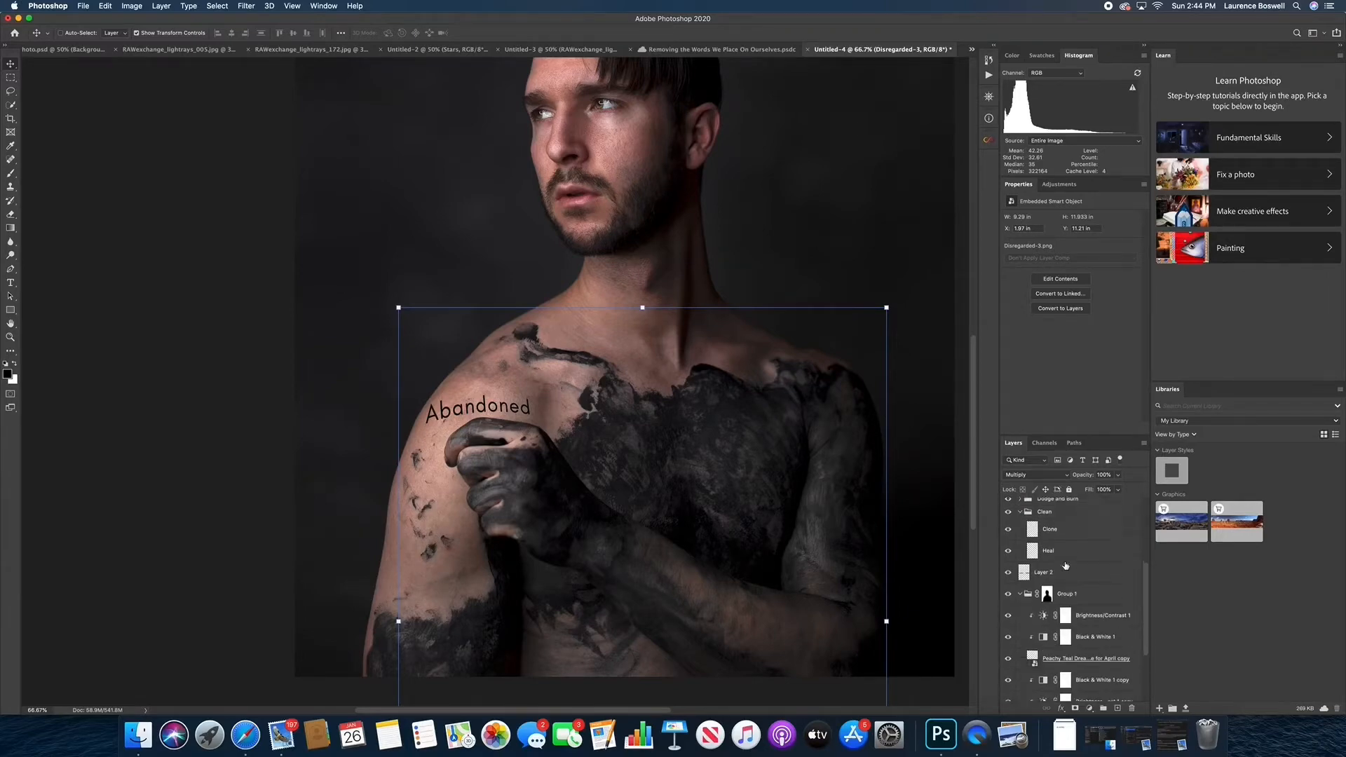
pyautogui.scroll(10, 1066, 565)
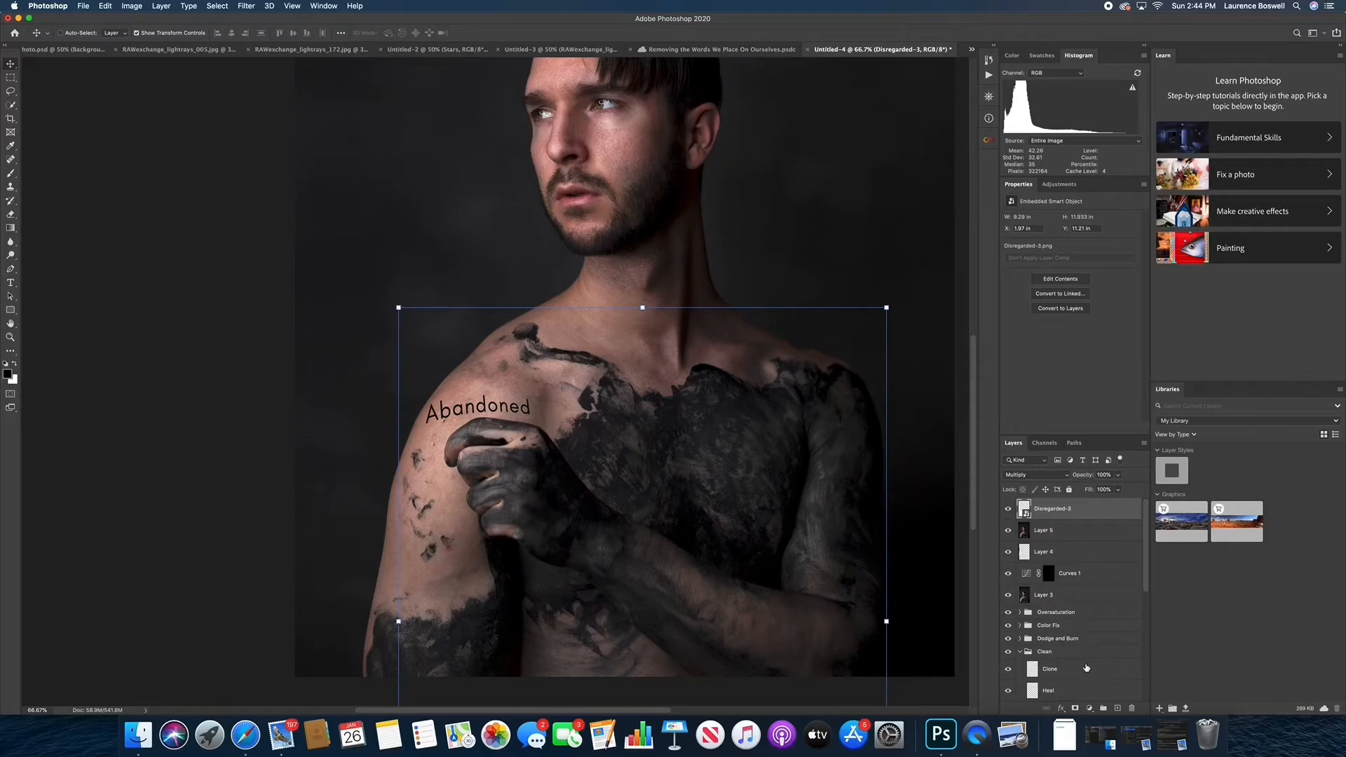
pyautogui.scroll(-5, 1088, 670)
pyautogui.scroll(5, 1084, 667)
# Stamp all visible layers into a new top layer and hide the layers from Disregarded-3 down through the Clean group
pyautogui.press('super+alt+shift+e')
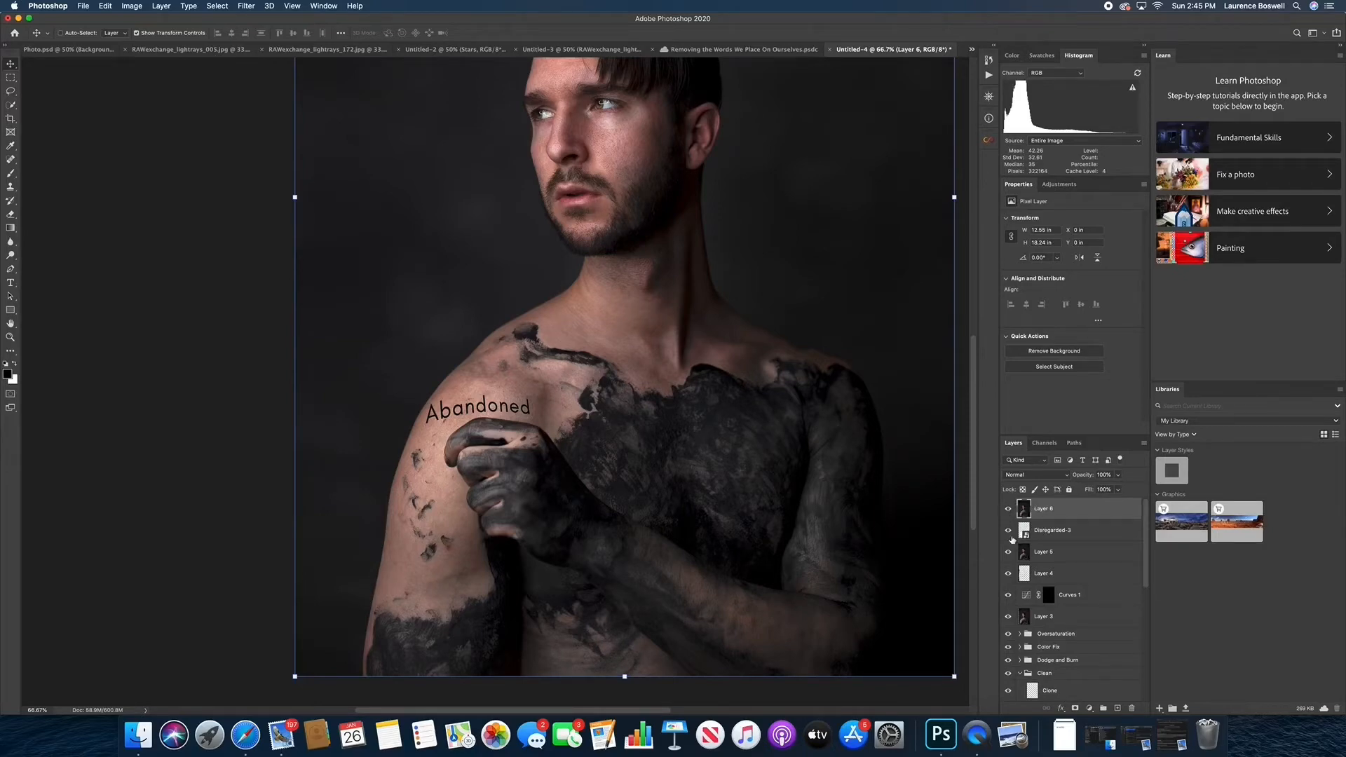
pyautogui.moveTo(1011, 539); pyautogui.dragTo(1024, 653)
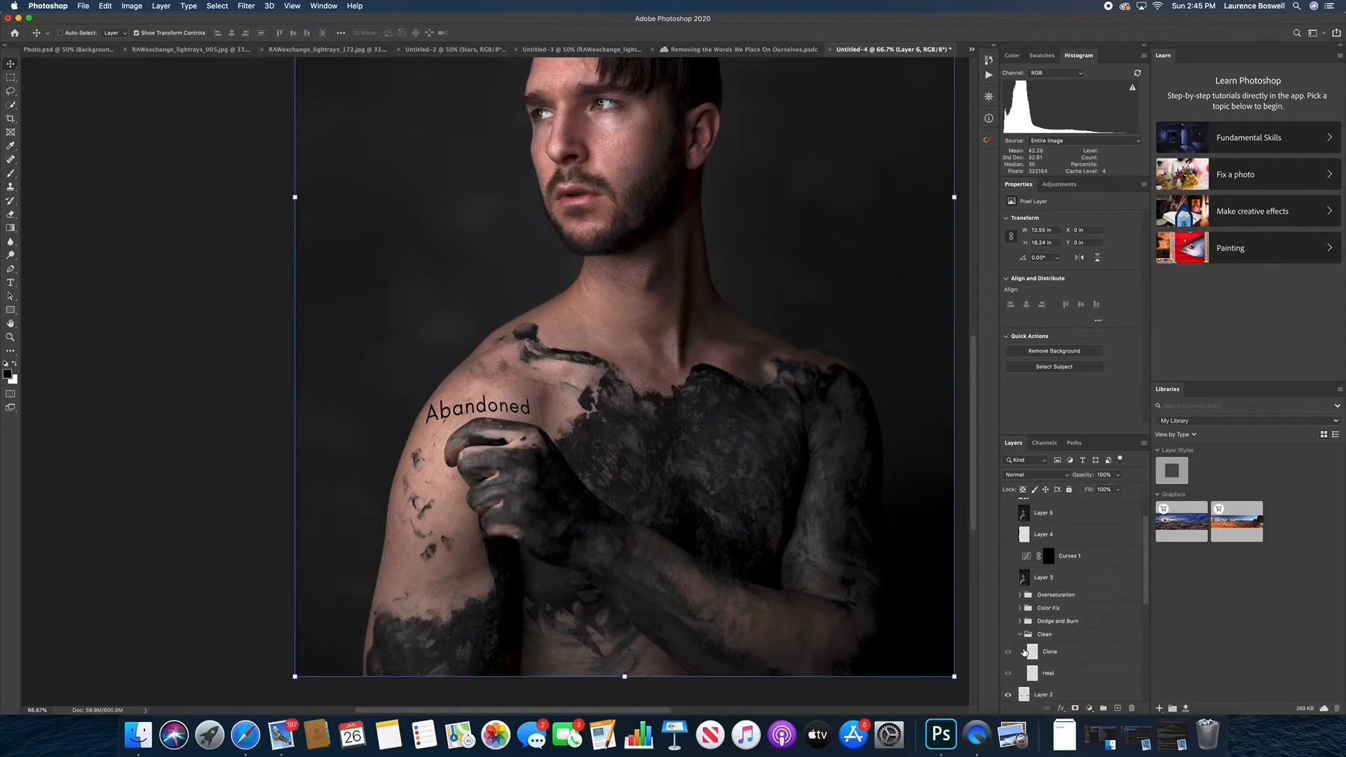
pyautogui.scroll(2, 1024, 654)
pyautogui.scroll(5, 898, 496)
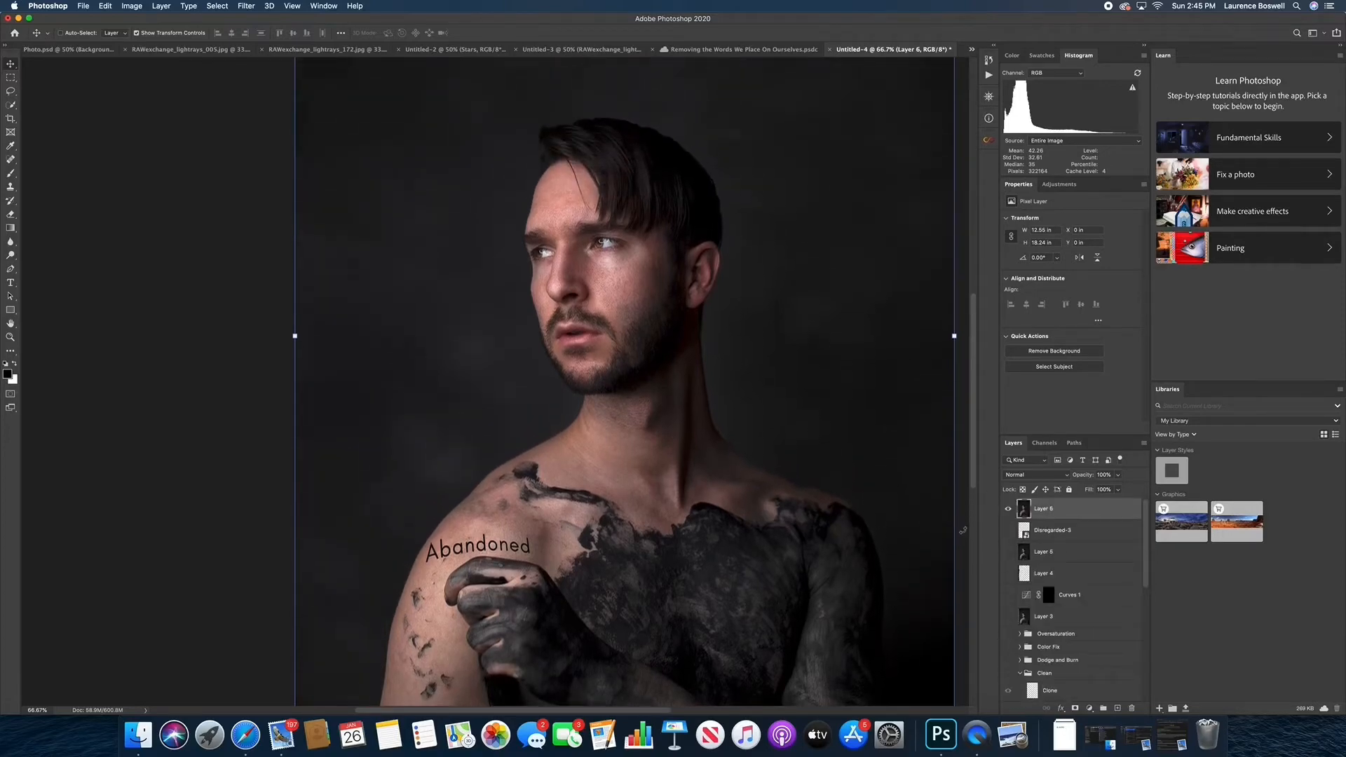
# Show the hidden layers below the merged layer again and duplicate the merged Layer 6 twice
pyautogui.scroll(-4, 963, 531)
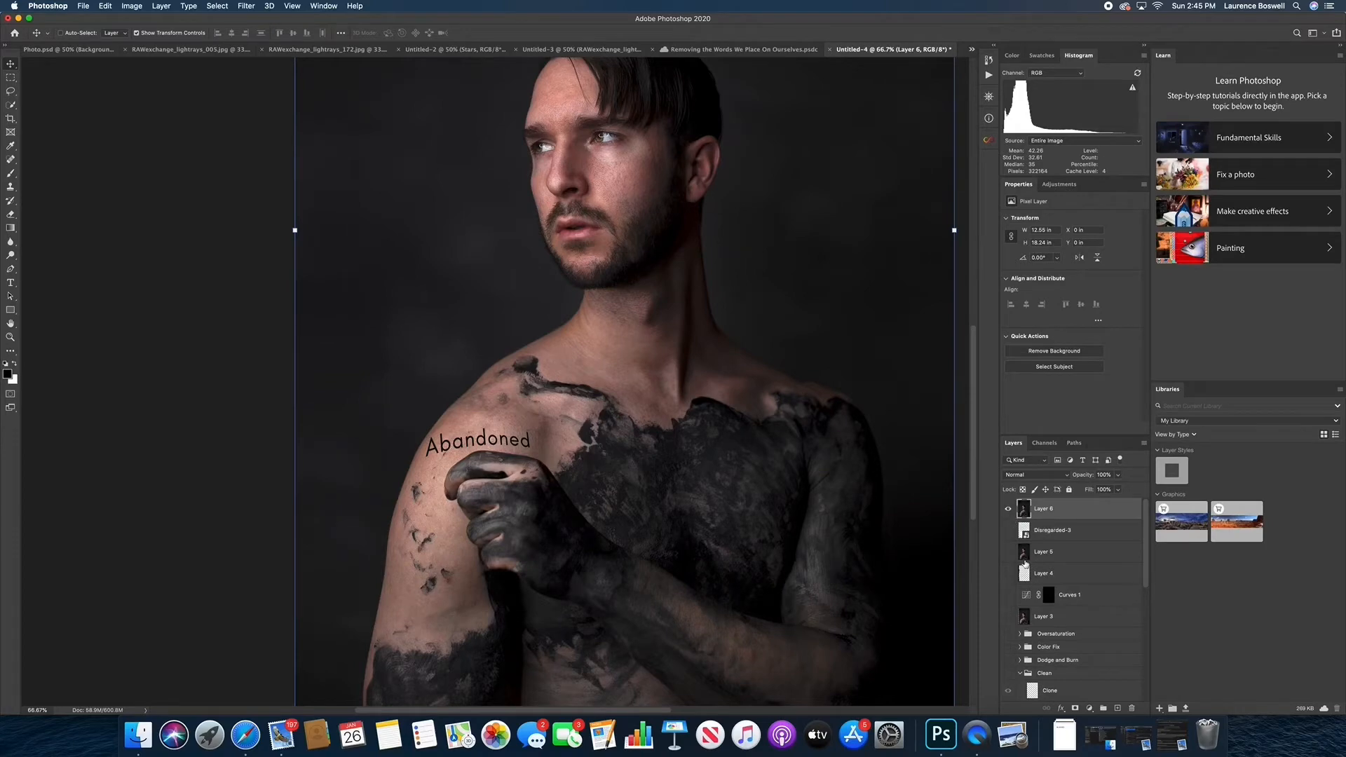
pyautogui.moveTo(1008, 530); pyautogui.dragTo(1008, 691)
pyautogui.press('super+j')
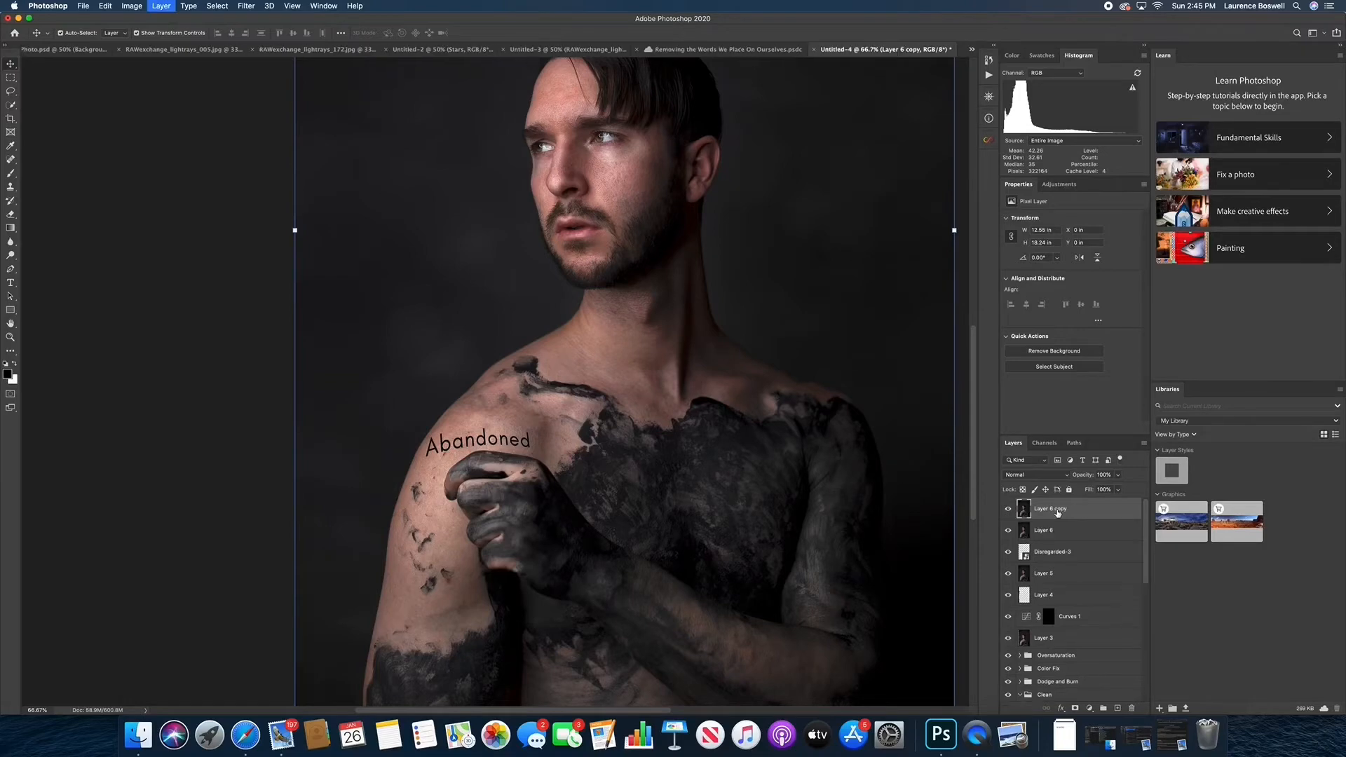
pyautogui.press('super+j')
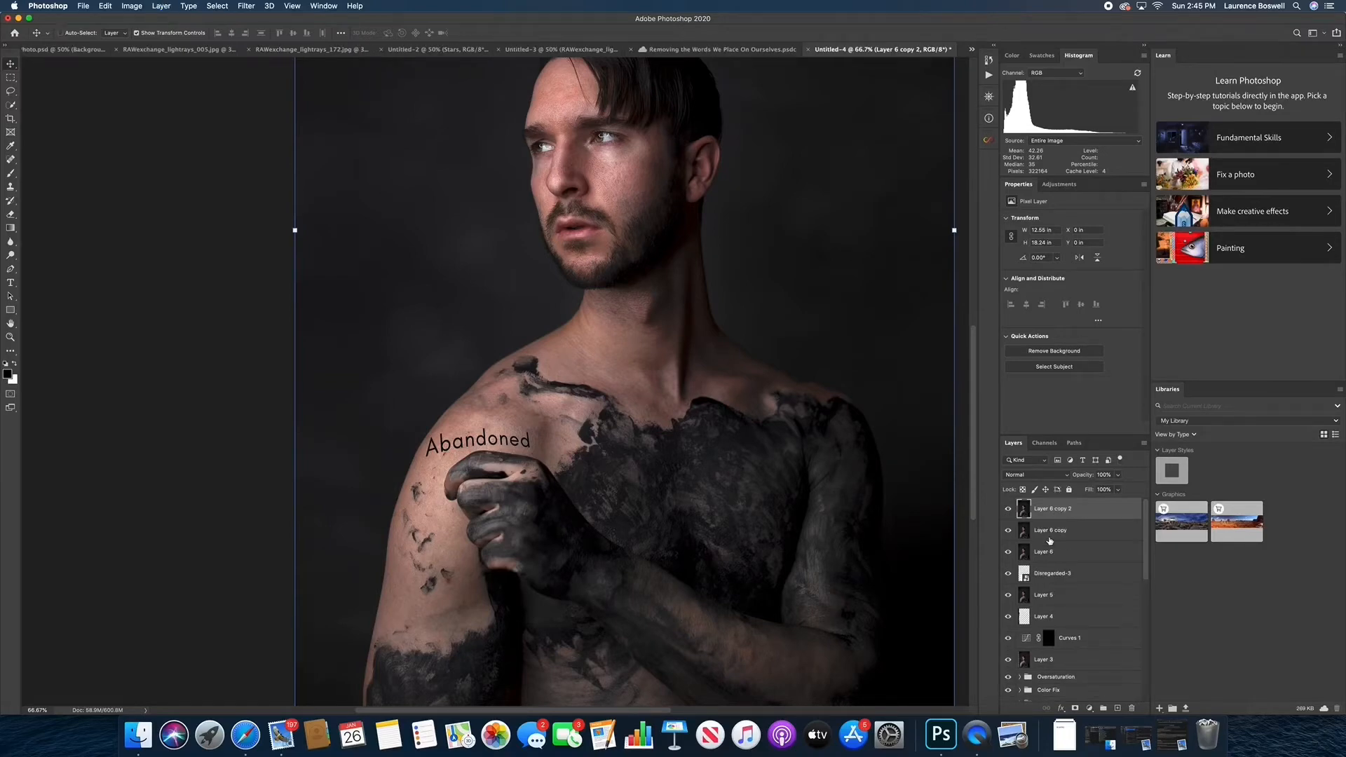
# Hide the topmost duplicate, Layer 6 copy 2, and make Layer 6 copy the active layer
pyautogui.click(1007, 509)
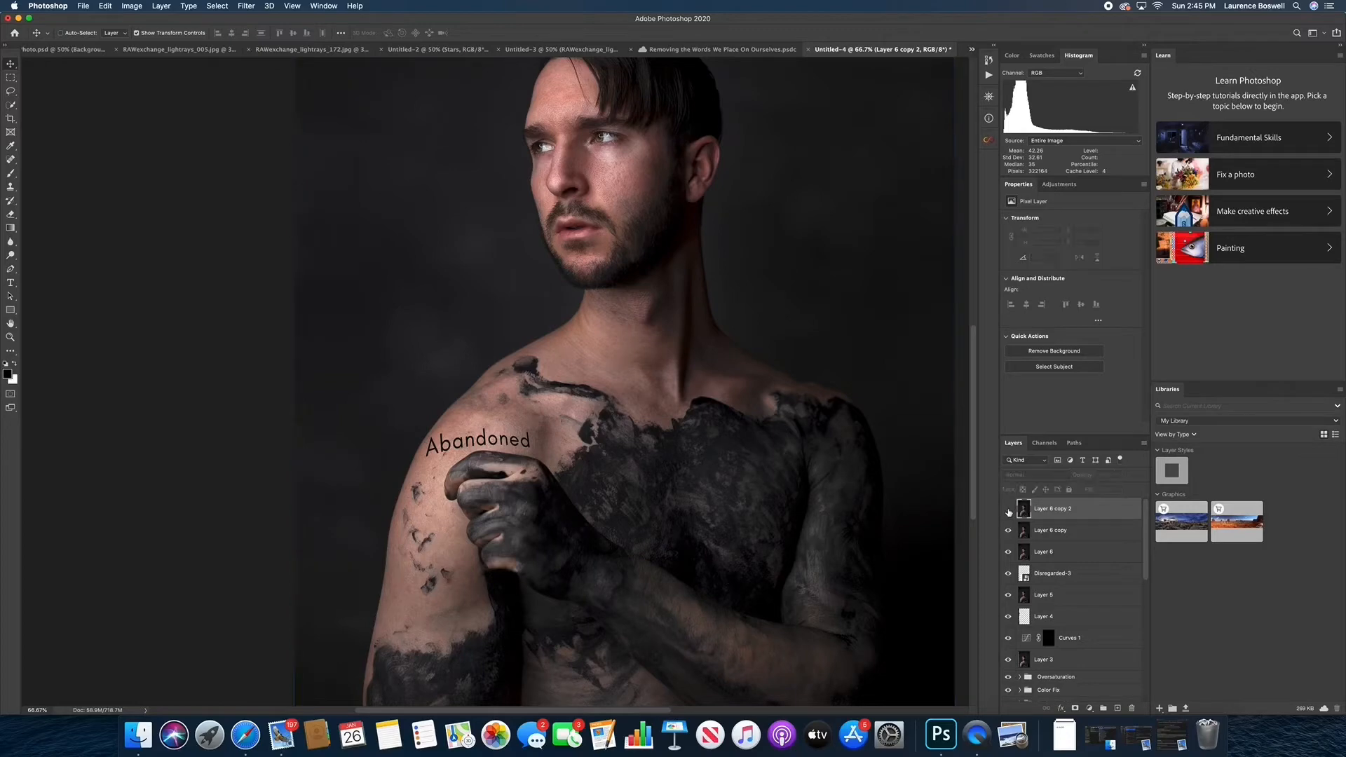
pyautogui.click(1051, 530)
pyautogui.scroll(-1, 1034, 525)
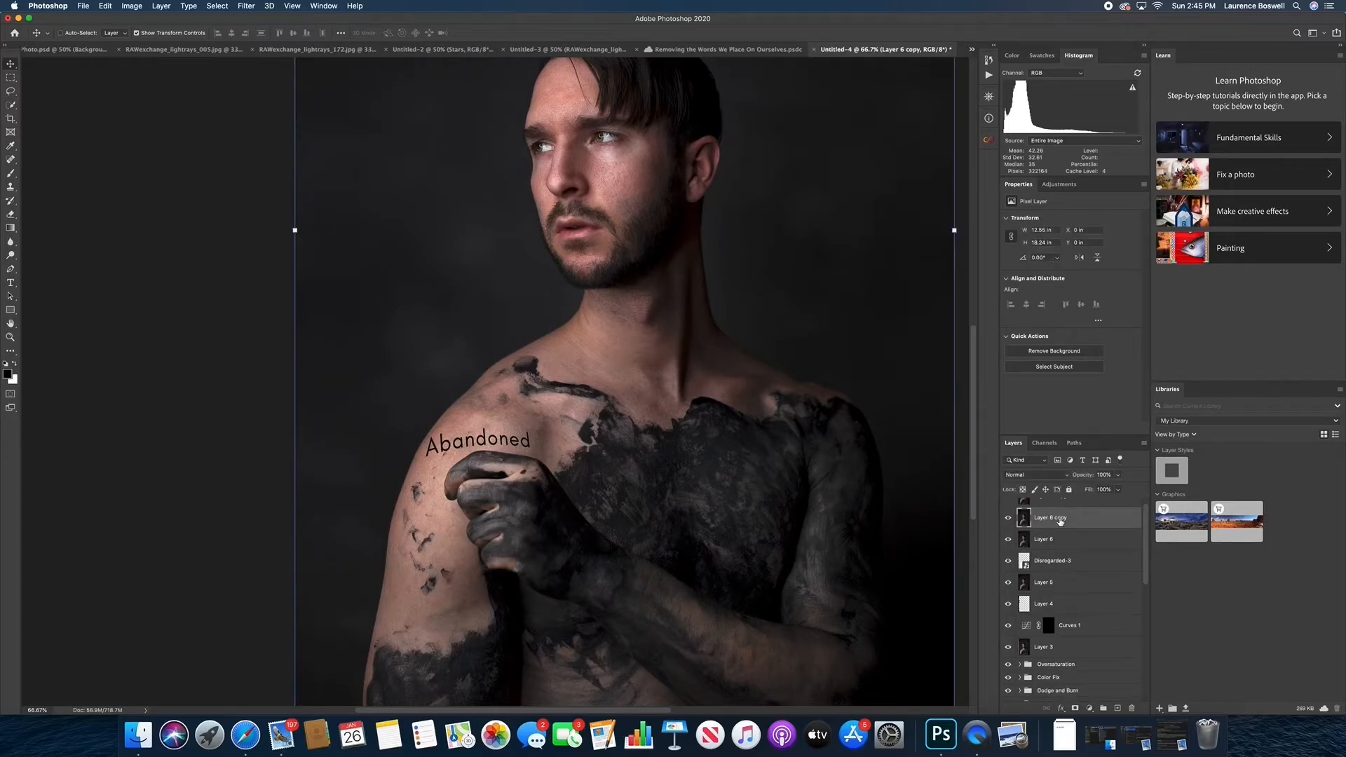
pyautogui.press('super+minus')
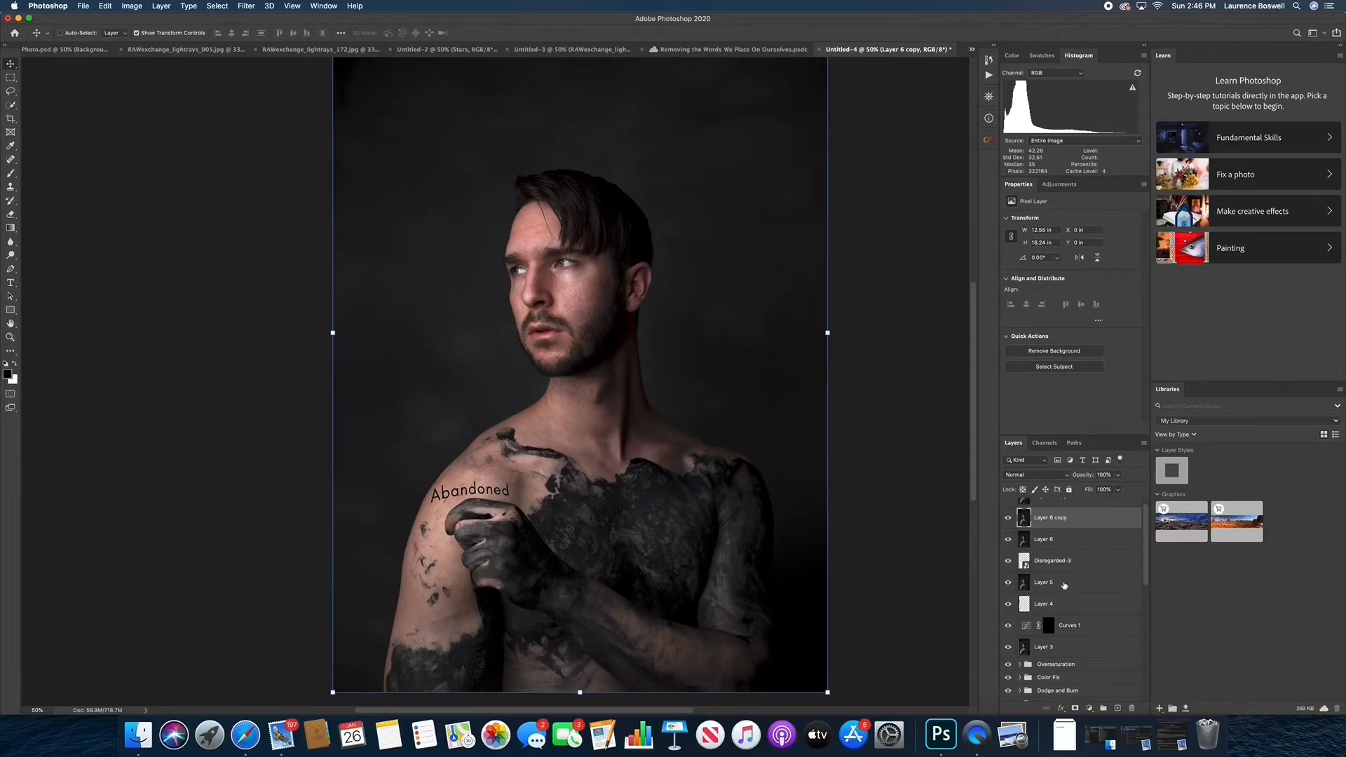
pyautogui.press('super+j')
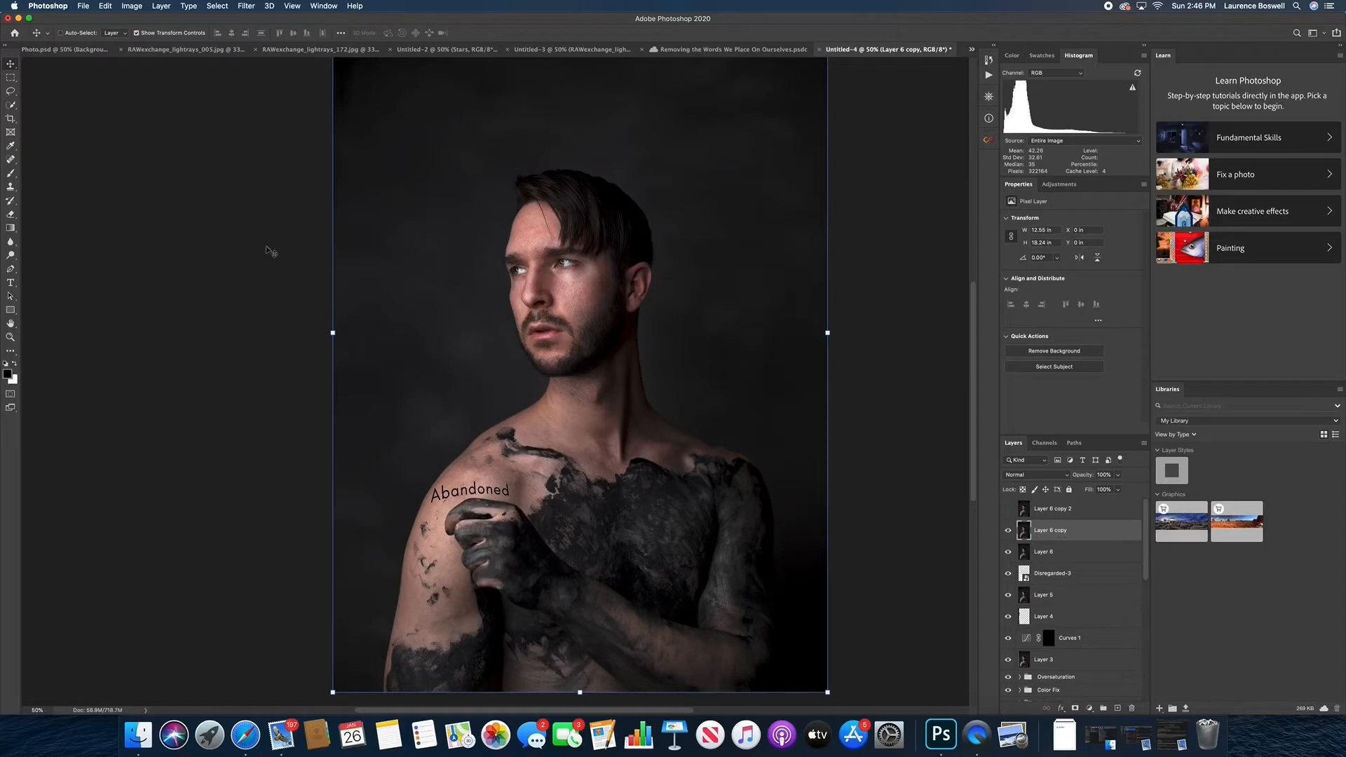
# Apply a Gaussian Blur with a 3.1 pixel radius to Layer 6 copy, judging the softening on the shoulder skin
pyautogui.click(246, 6)
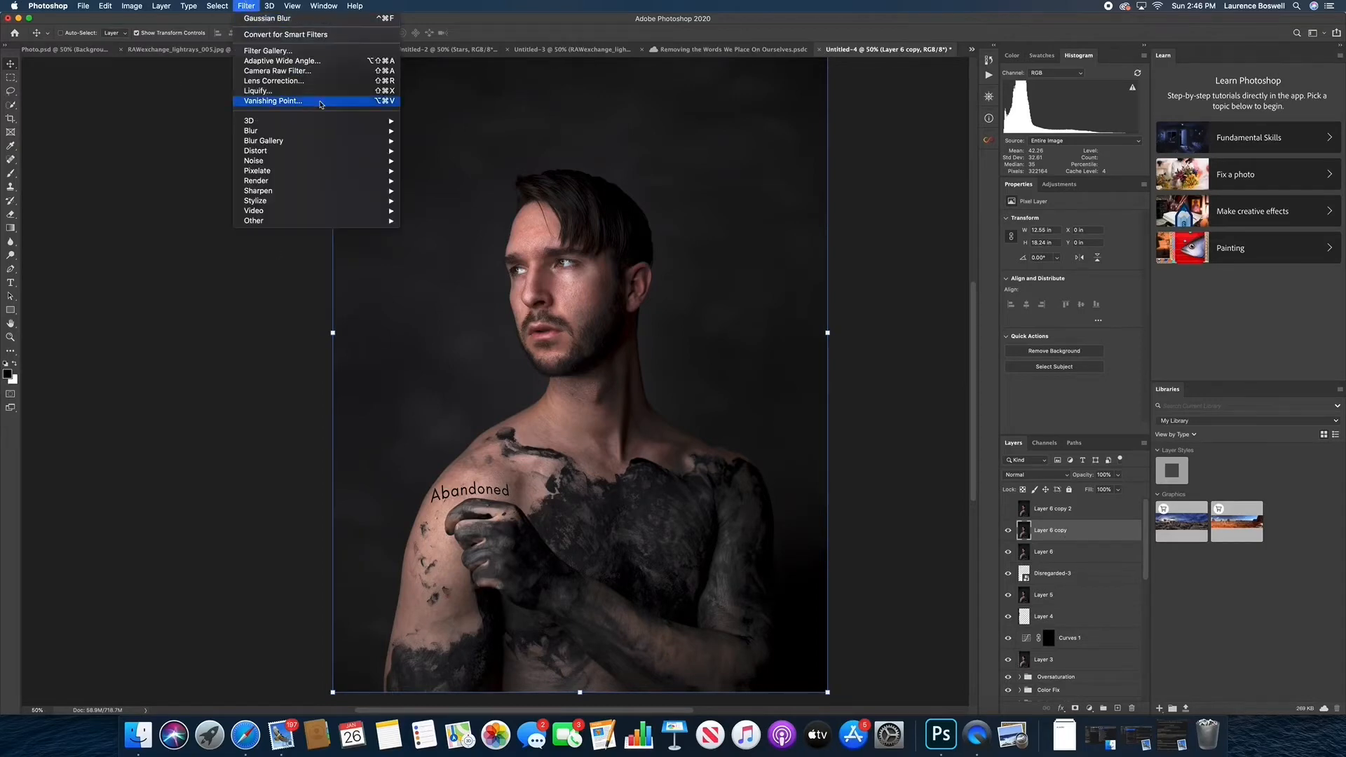
pyautogui.moveTo(350, 133)
pyautogui.click(466, 199)
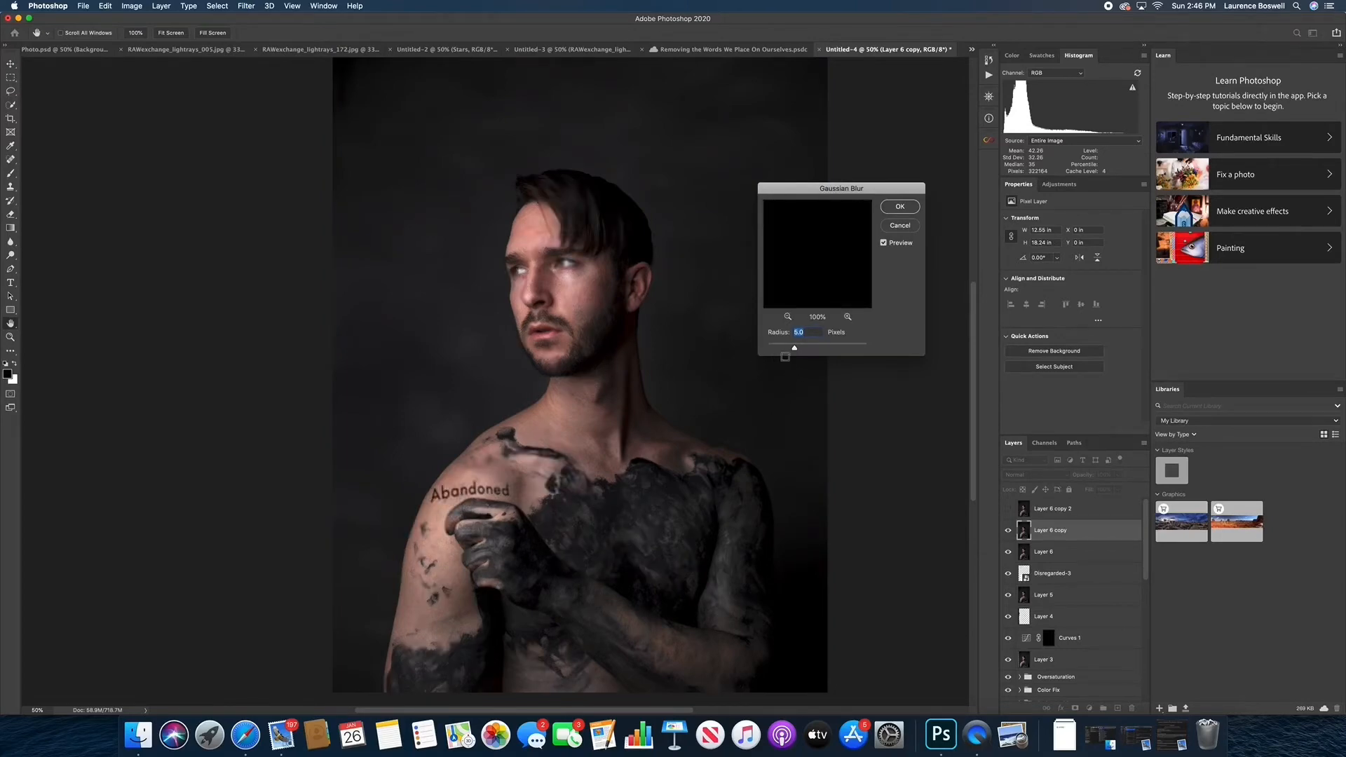
pyautogui.moveTo(796, 353); pyautogui.dragTo(790, 352)
pyautogui.keyDown('super'); pyautogui.click(553, 431); pyautogui.keyUp('super')
pyautogui.scroll(-5, 523, 410)
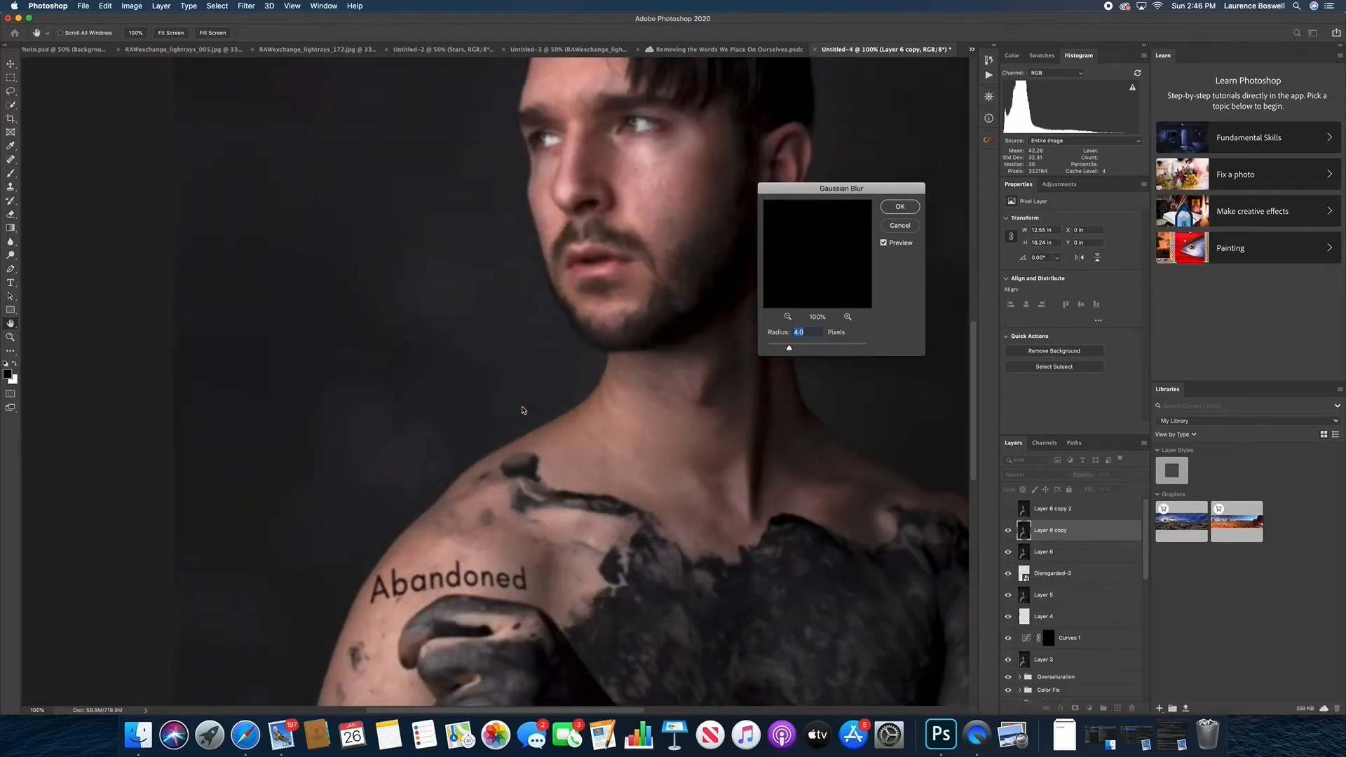
pyautogui.keyDown('super'); pyautogui.click(537, 368); pyautogui.keyUp('super')
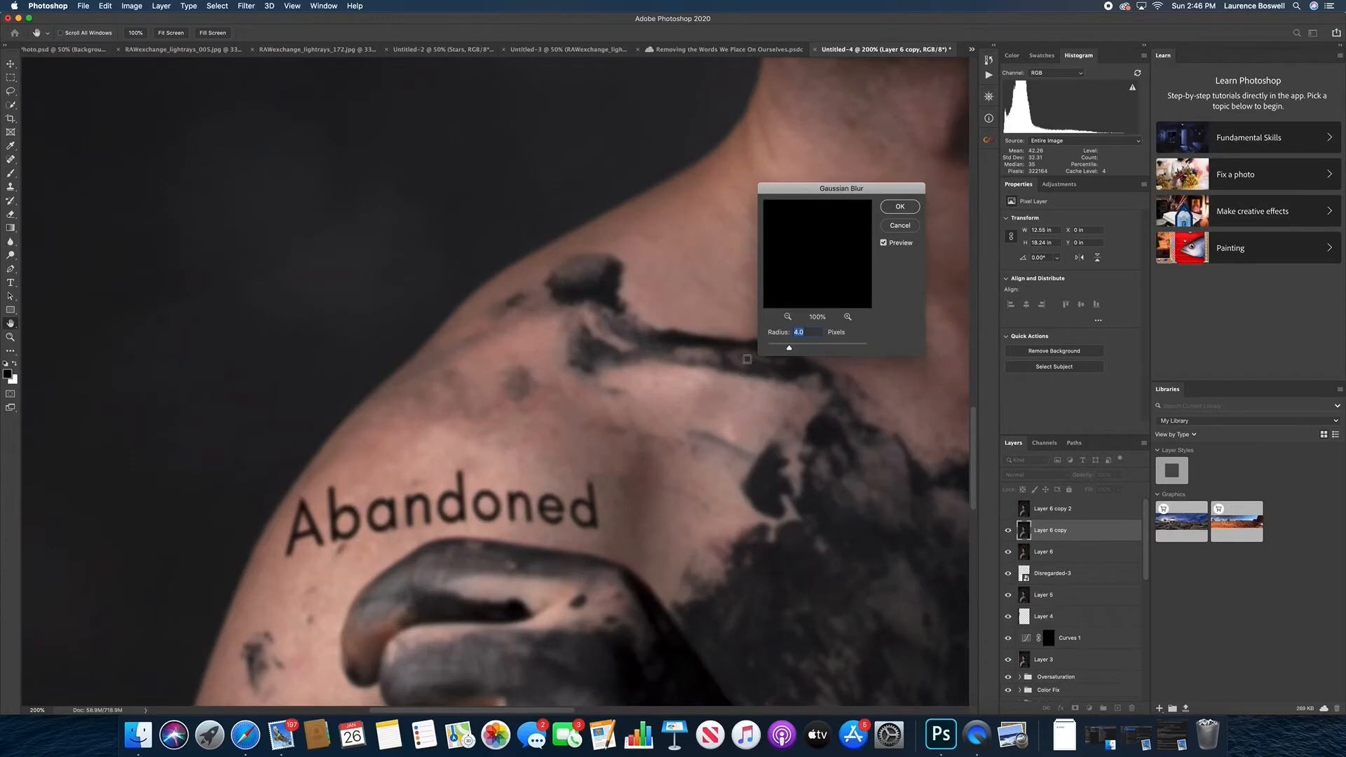
pyautogui.moveTo(789, 348); pyautogui.dragTo(785, 352)
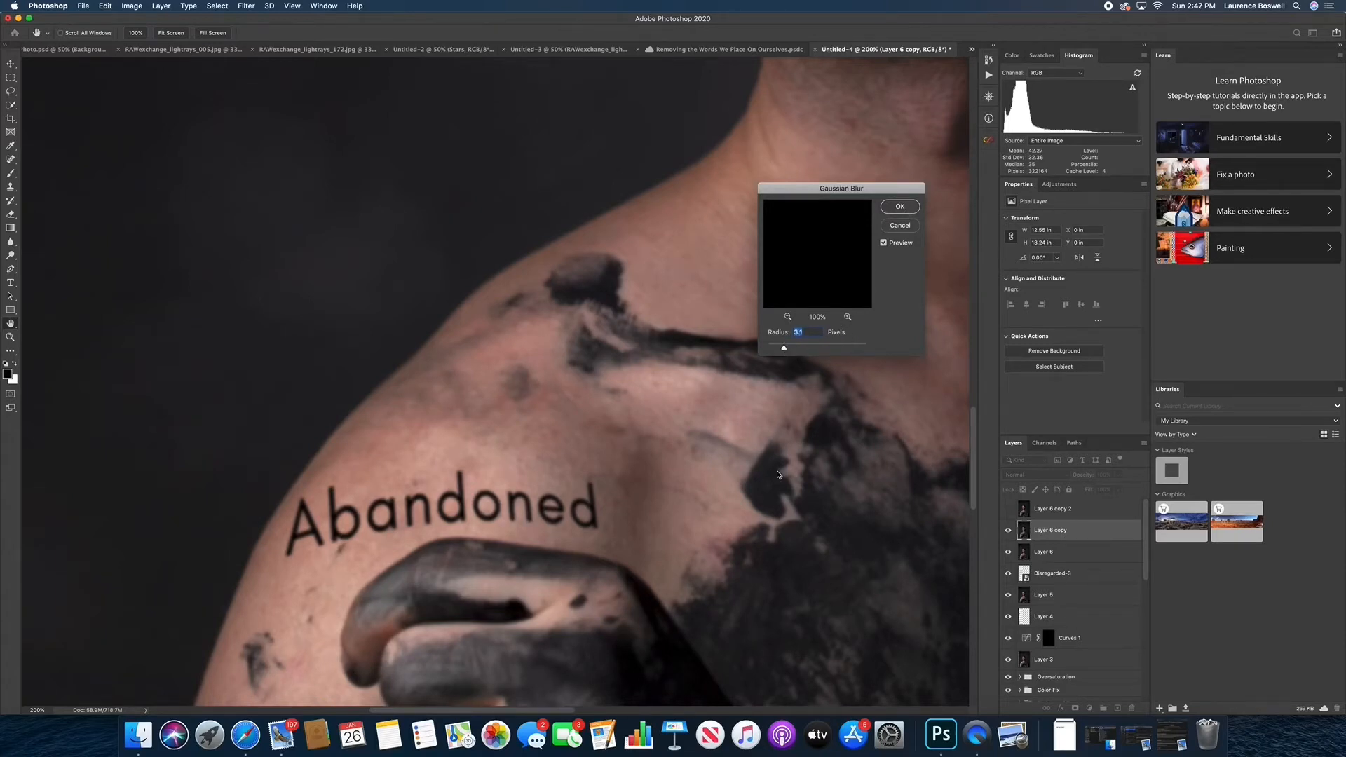
pyautogui.press('Return')
# Turn Layer 6 copy 2 back on and make it the active layer
pyautogui.press('super+minus')
pyautogui.press('super+minus')
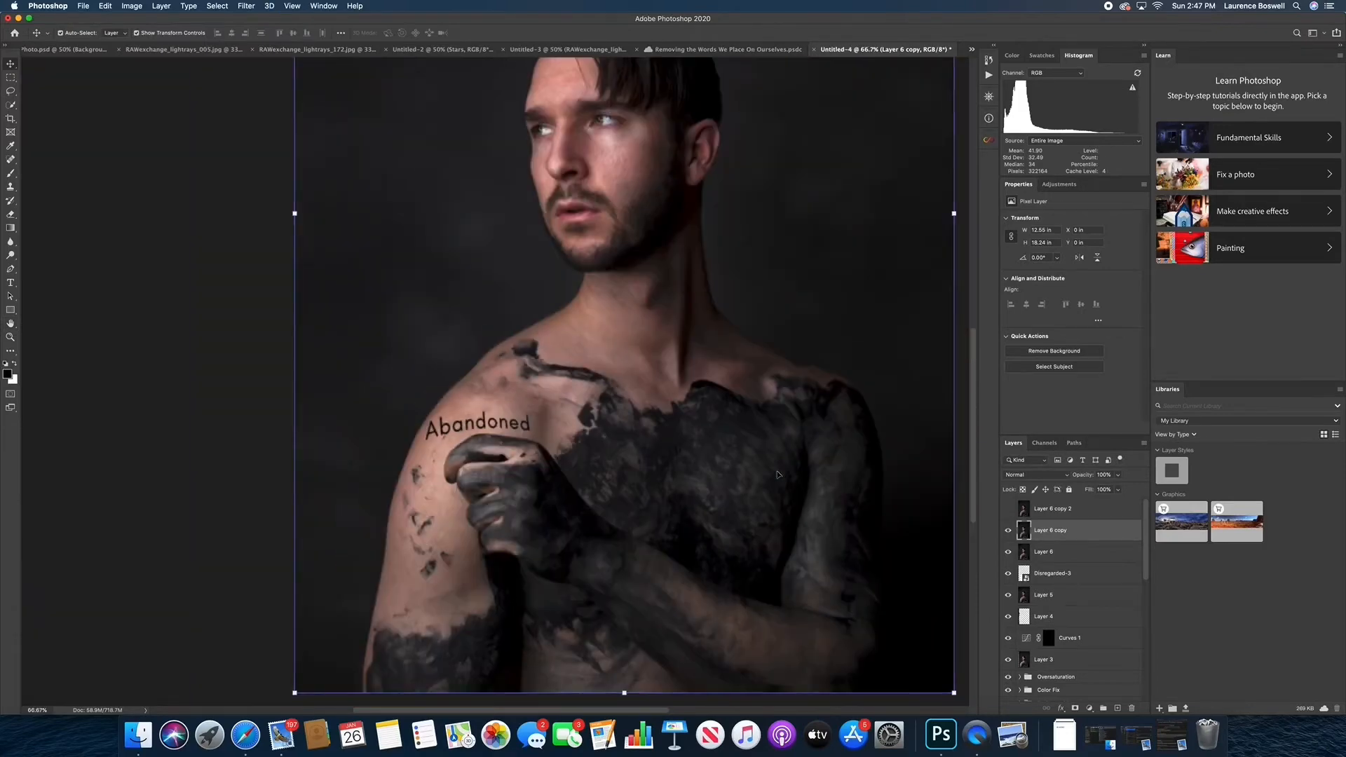
pyautogui.press('super+minus')
pyautogui.press('super+equal')
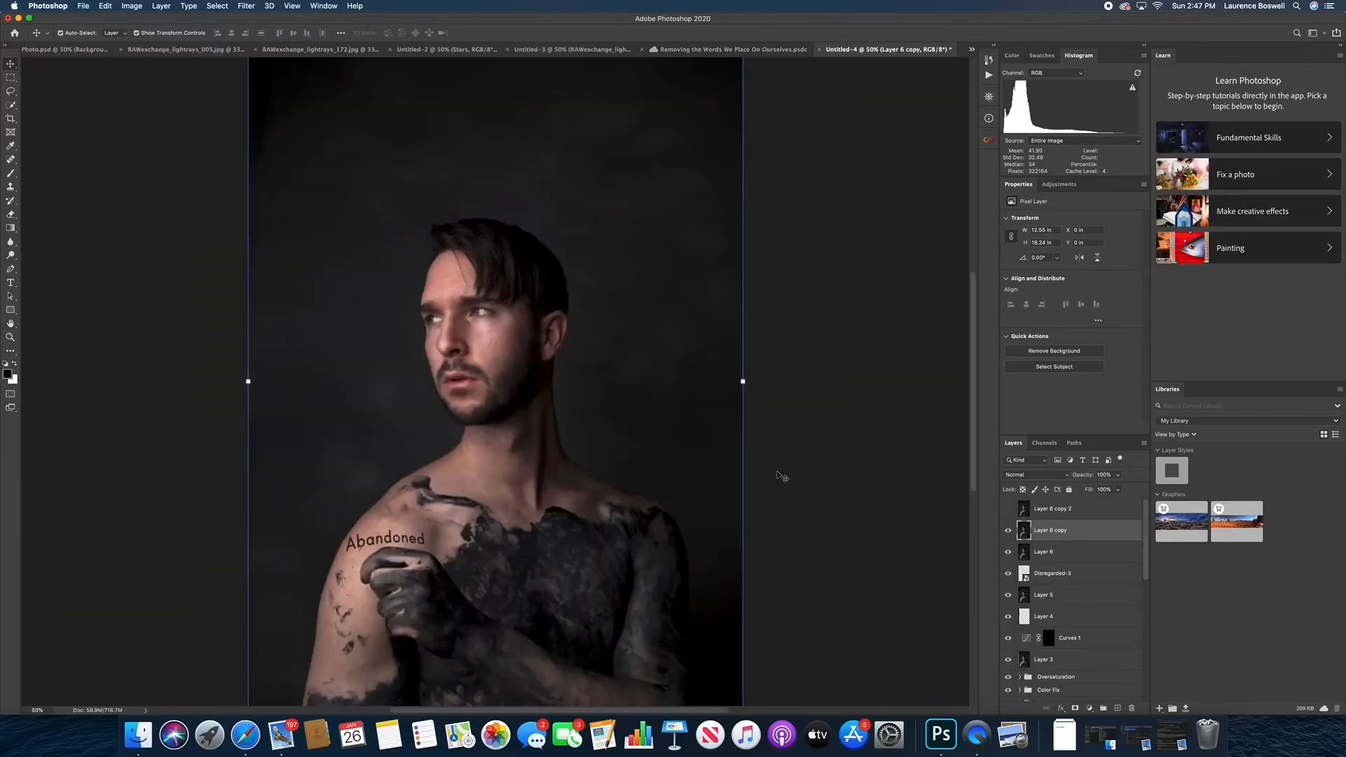
pyautogui.hscroll(-3, 686, 487)
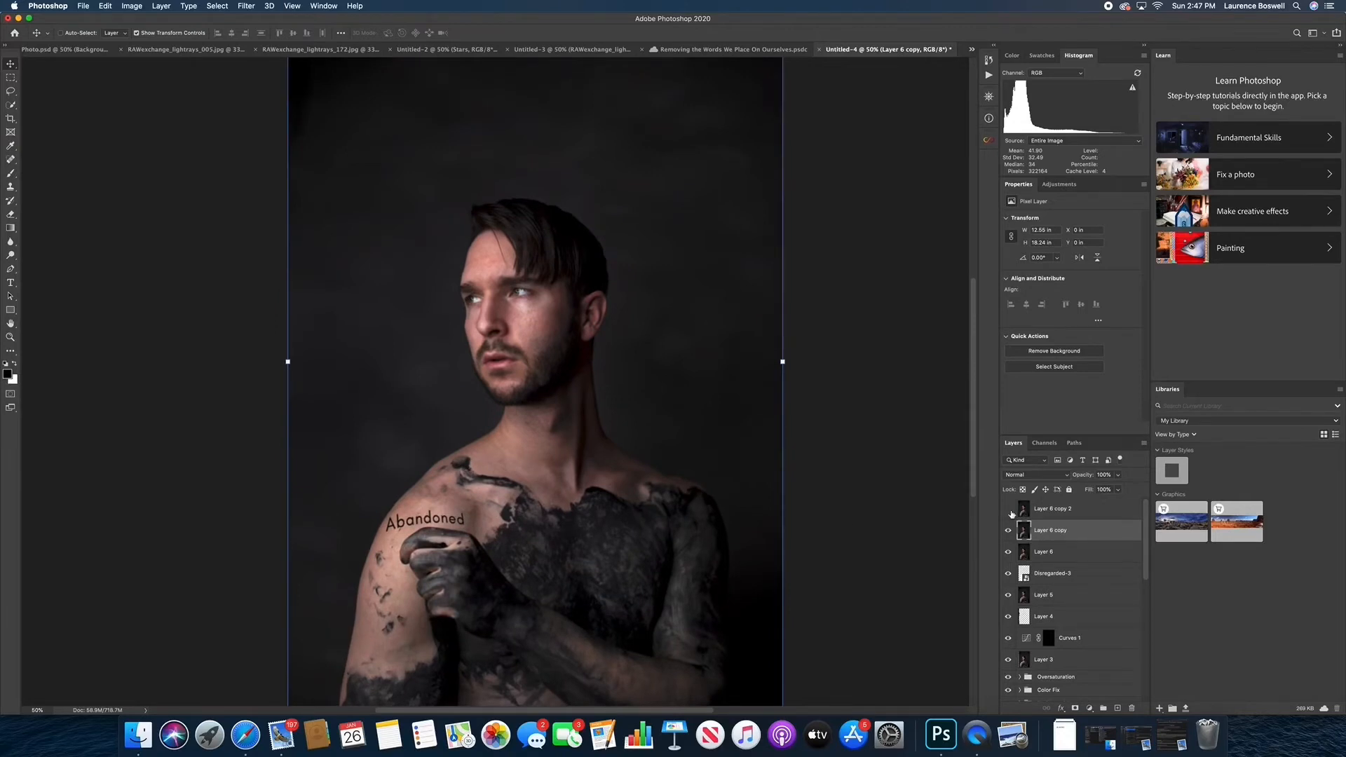
pyautogui.click(1010, 512)
pyautogui.click(1059, 511)
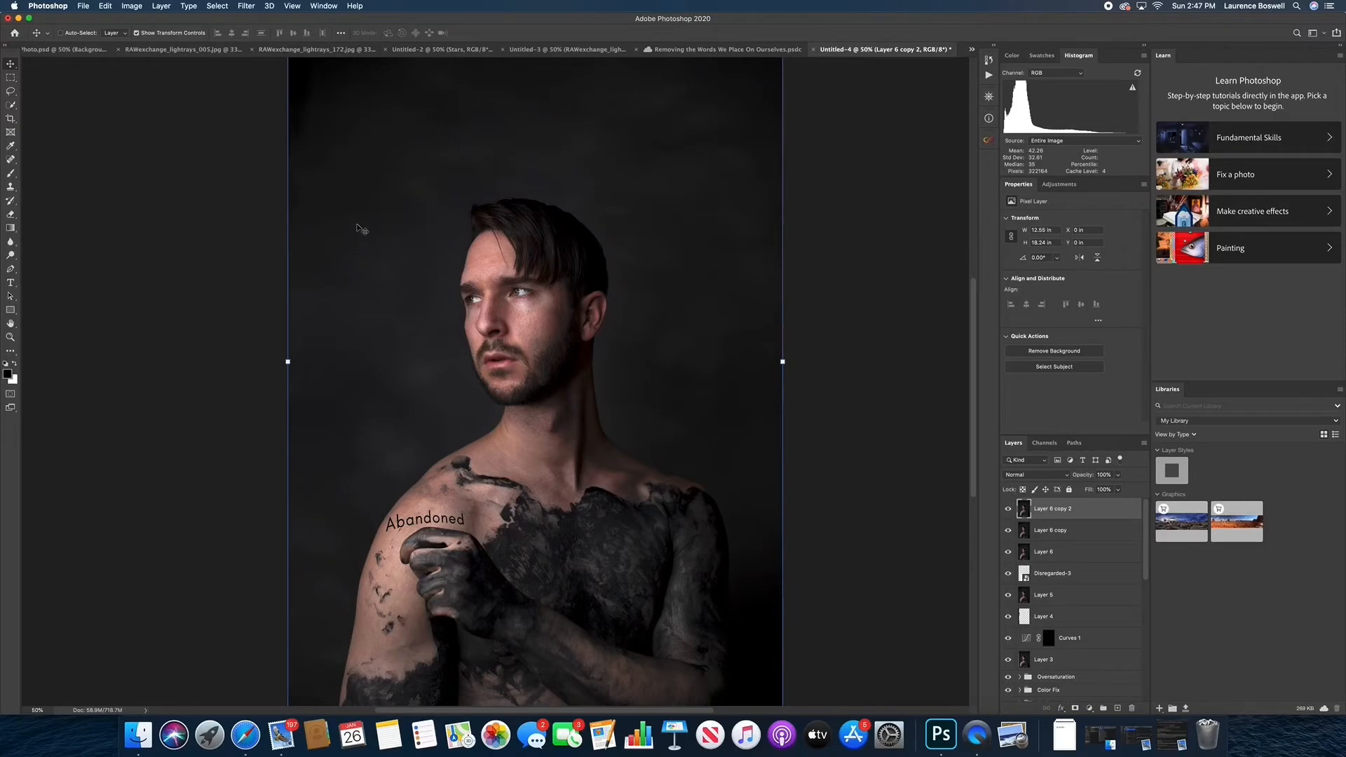
# Start Apply Image on Layer 6 copy 2, using Untitled-4 as the source and Layer 6 copy as the source layer
pyautogui.click(135, 10)
pyautogui.click(348, 191)
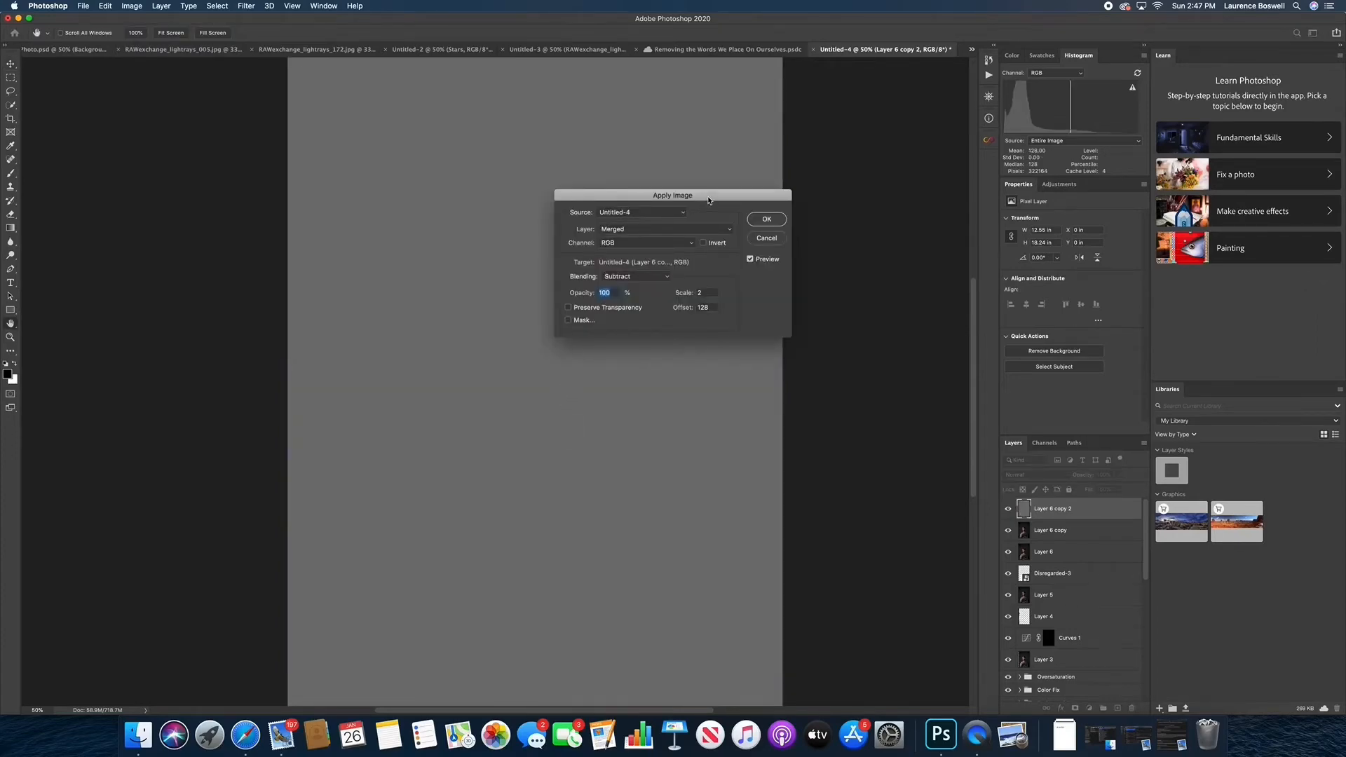
pyautogui.moveTo(707, 196); pyautogui.dragTo(687, 229)
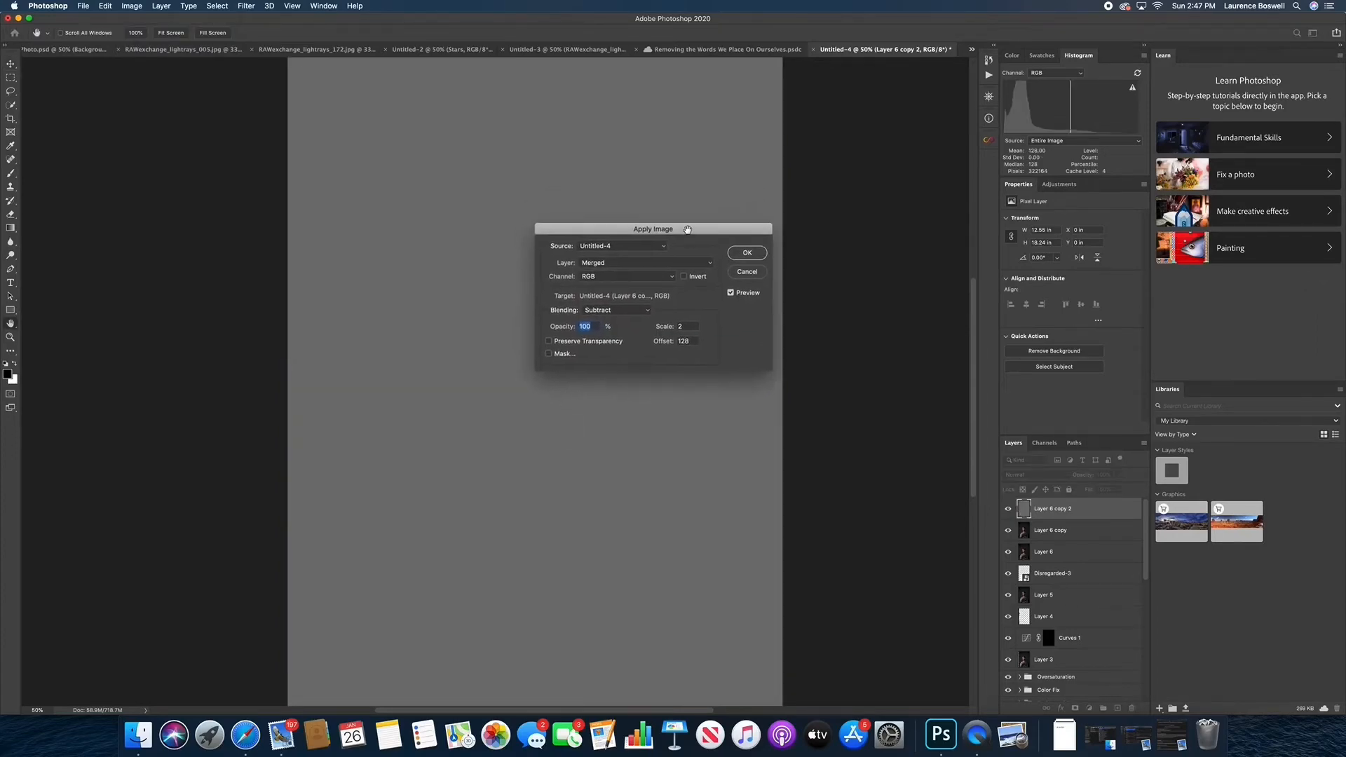
pyautogui.click(639, 250)
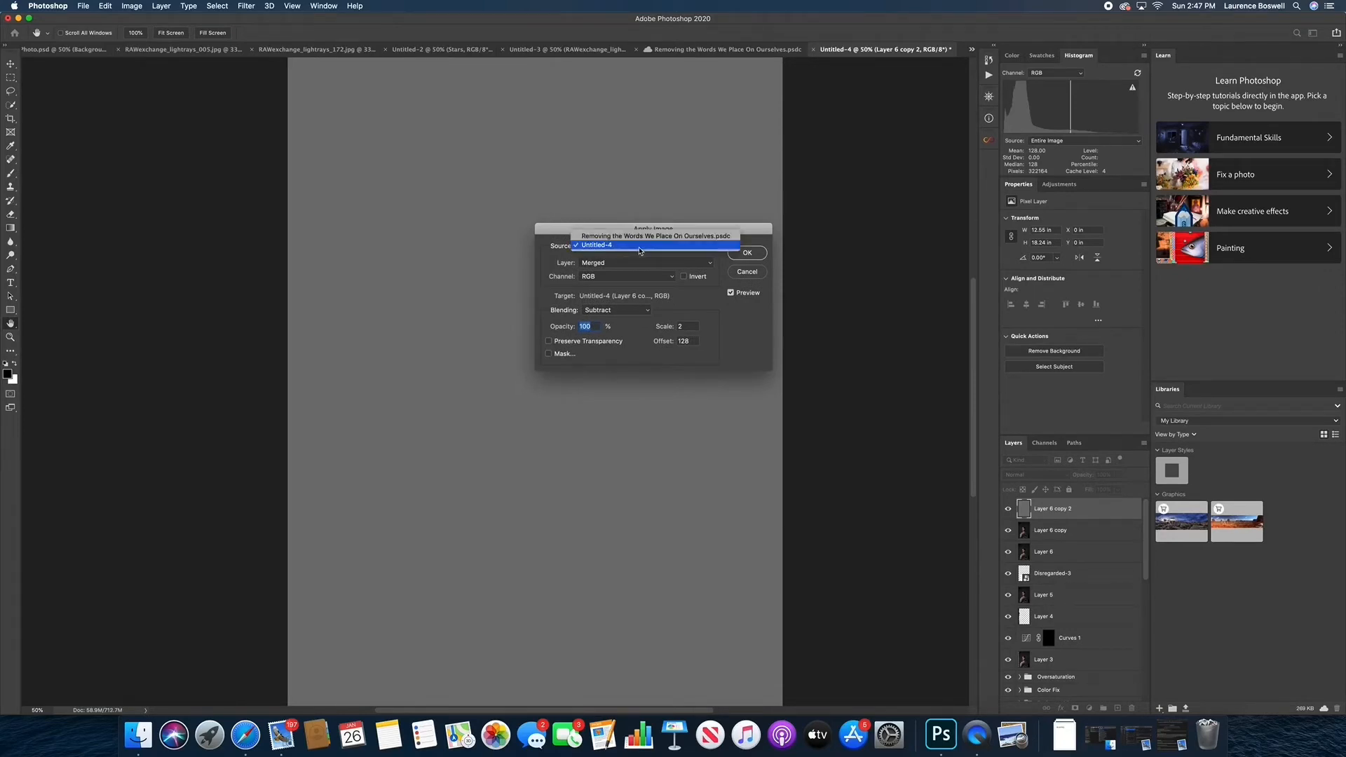
pyautogui.click(556, 267)
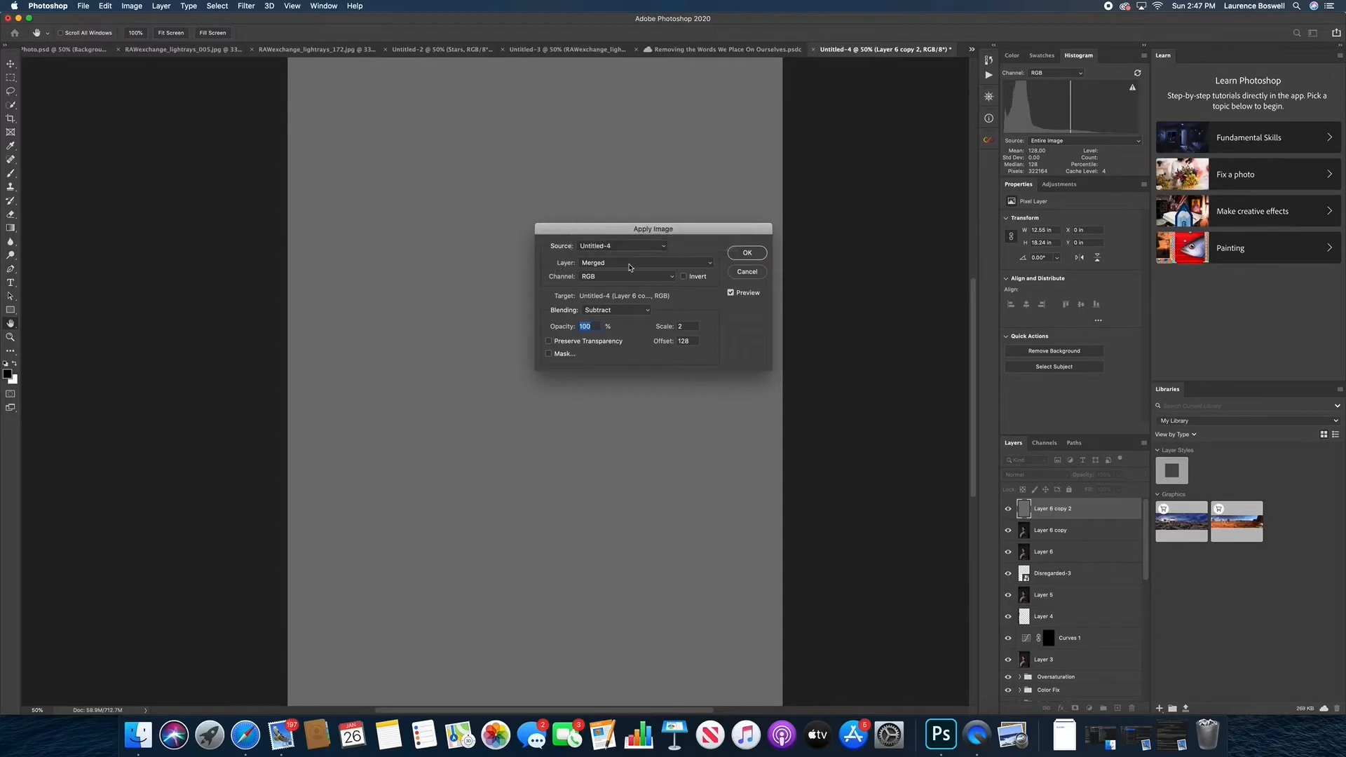
pyautogui.click(629, 265)
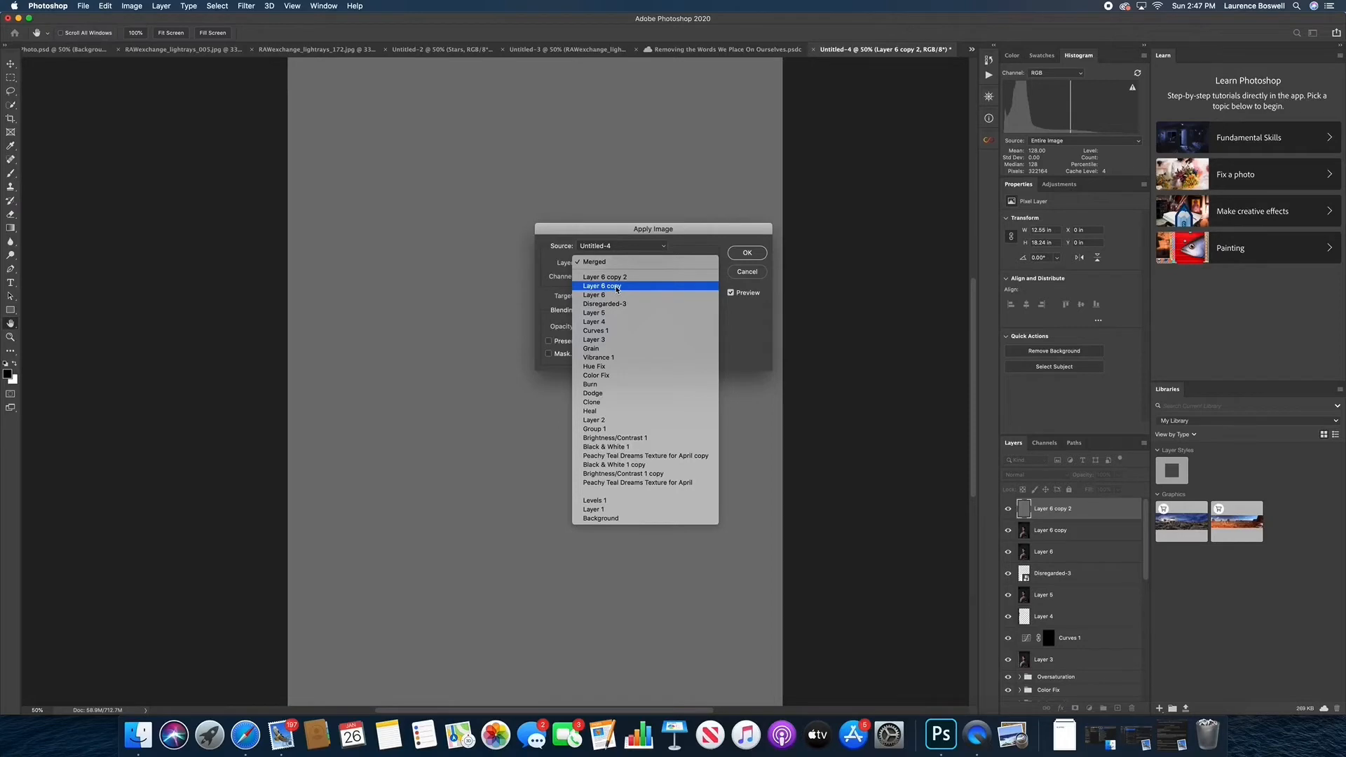
pyautogui.click(616, 287)
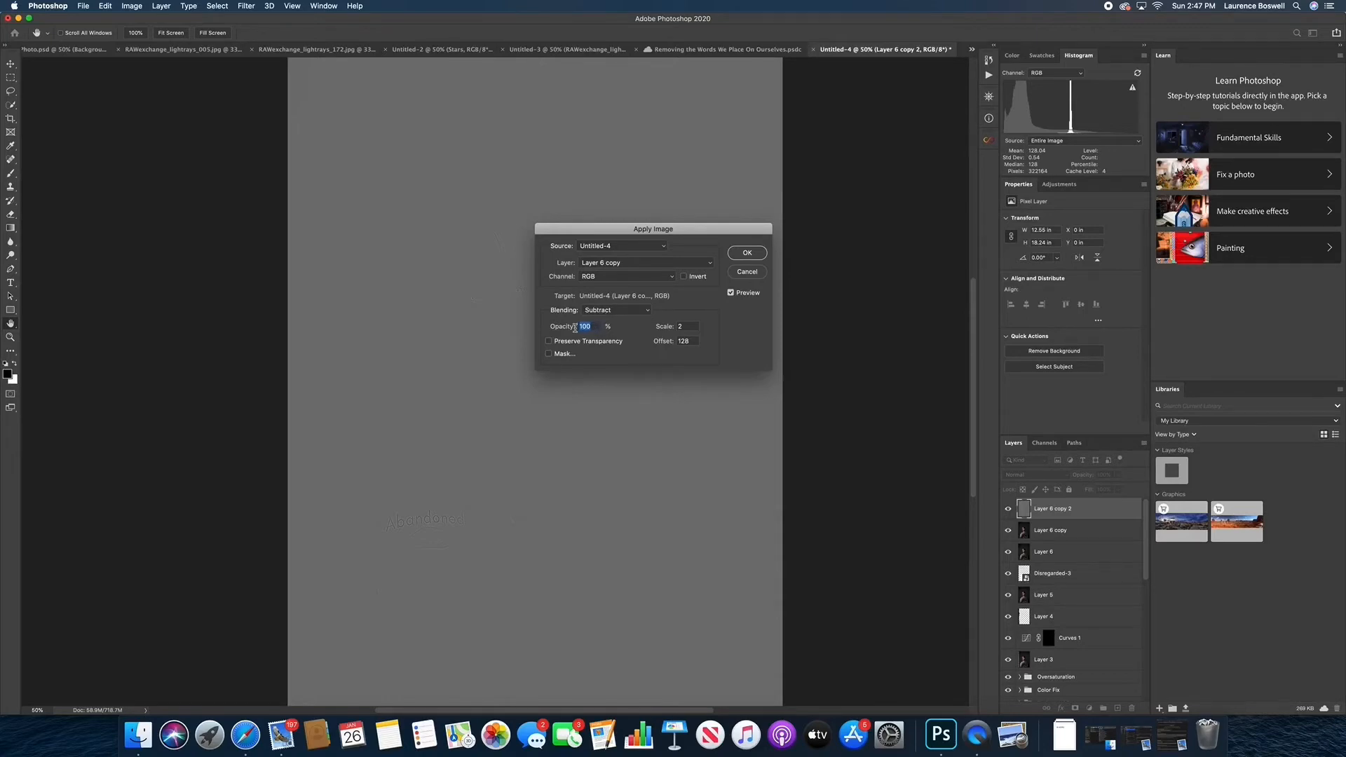
# Examine the Apply Image settings and its gray detail preview, both up close and across the whole portrait
pyautogui.moveTo(690, 326); pyautogui.dragTo(664, 341)
pyautogui.moveTo(689, 238); pyautogui.dragTo(891, 239)
pyautogui.moveTo(519, 334); pyautogui.dragTo(532, 264)
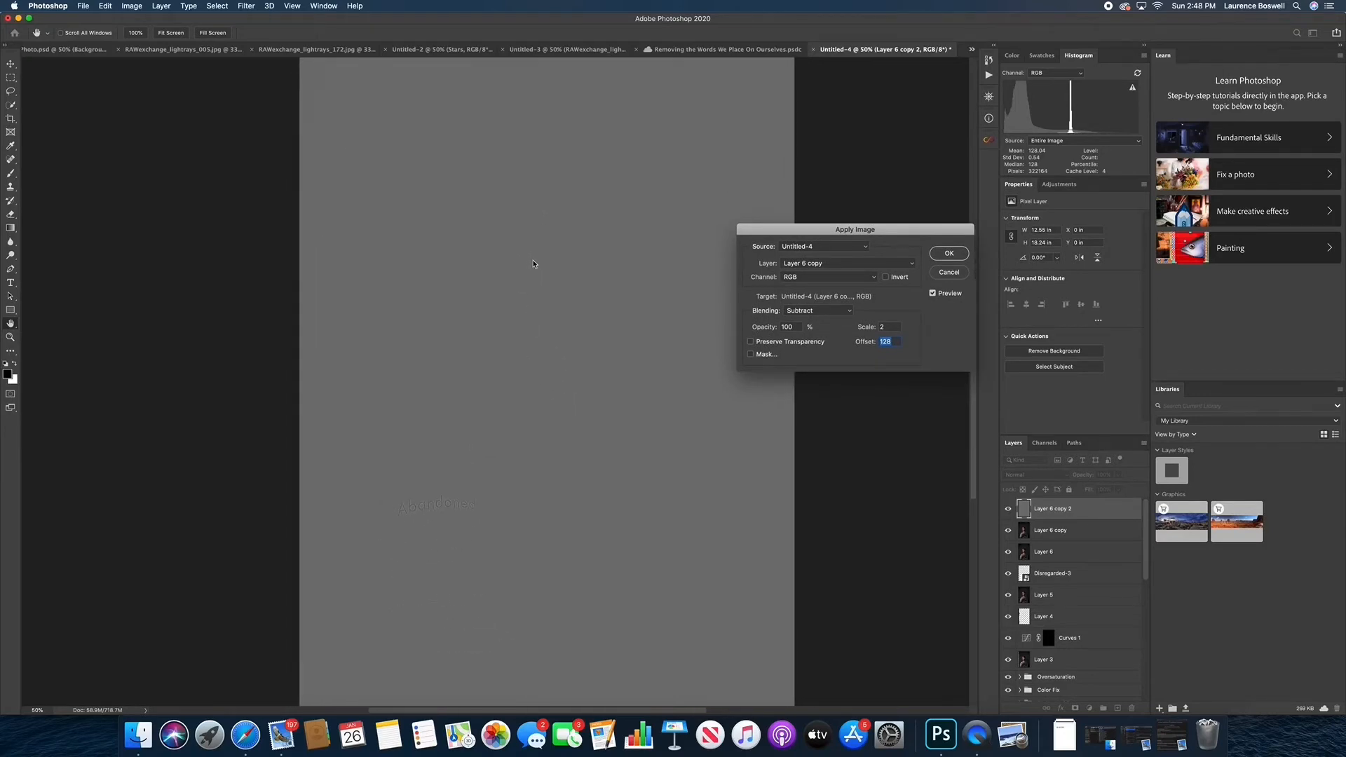
pyautogui.keyDown('super'); pyautogui.click(533, 261); pyautogui.keyUp('super')
pyautogui.keyDown('super'); pyautogui.click(533, 261); pyautogui.keyUp('super')
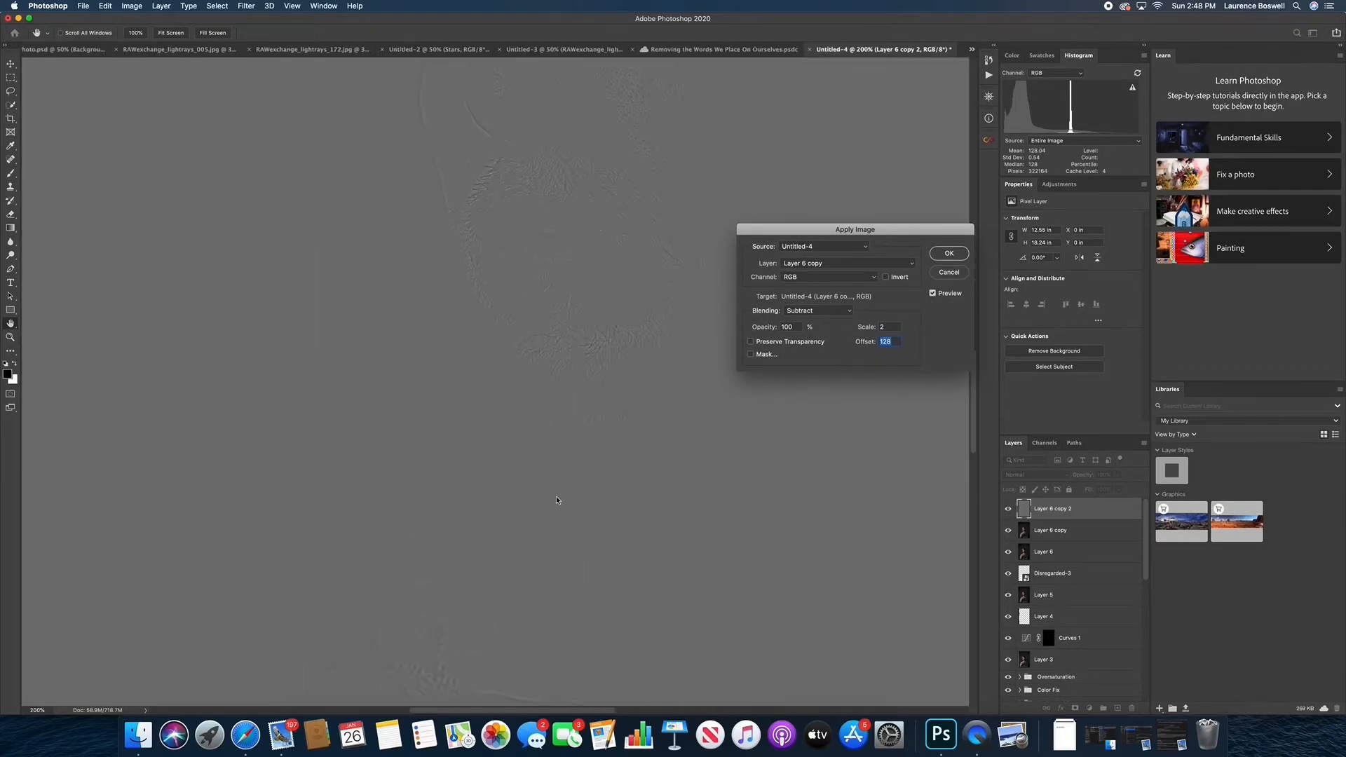
pyautogui.scroll(10, 525, 528)
pyautogui.scroll(2, 533, 506)
pyautogui.press('super+minus')
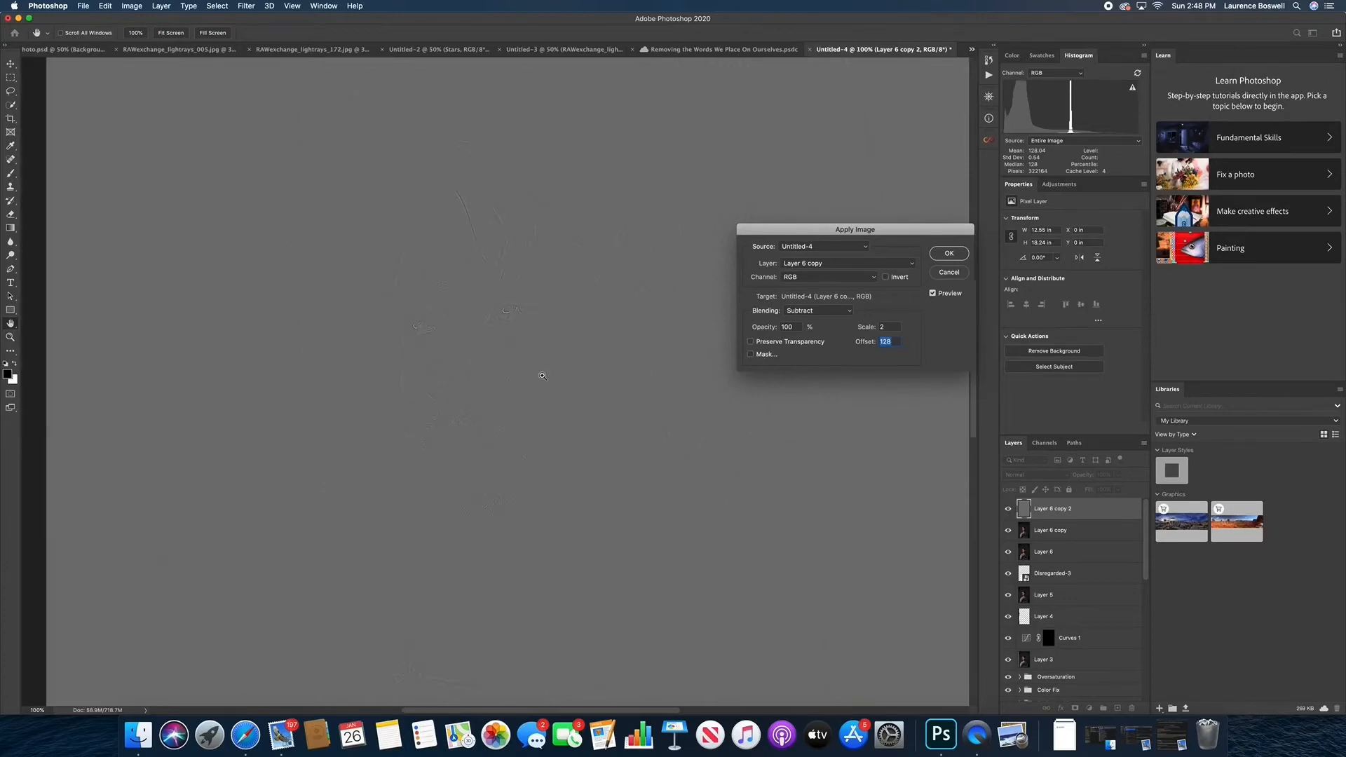
pyautogui.press('super+minus')
pyautogui.press('super+minus')
pyautogui.press('super+minus')
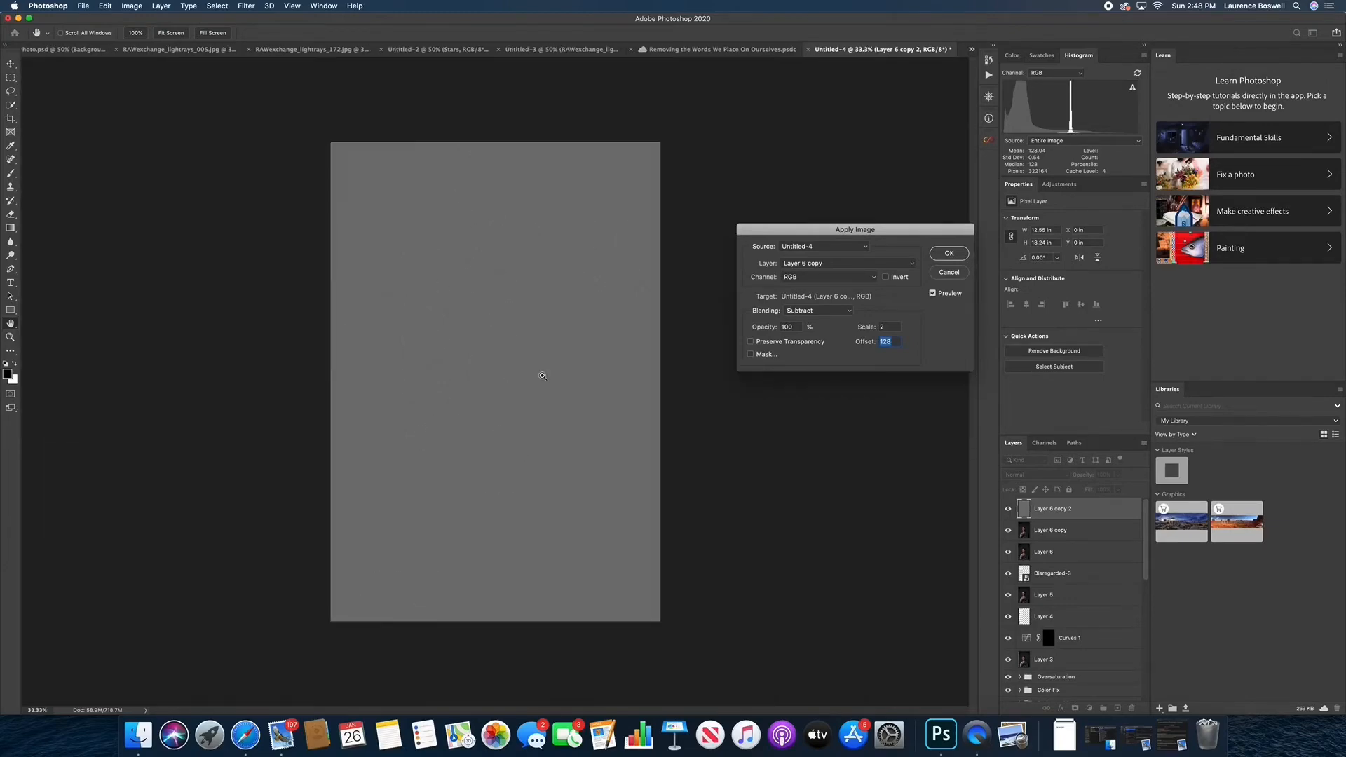
pyautogui.press('super+plus')
pyautogui.press('super+minus')
# Commit Apply Image with Subtract blending, scale 2 and offset 128, and set Layer 6 copy 2's blend mode to Linear Light
pyautogui.click(947, 255)
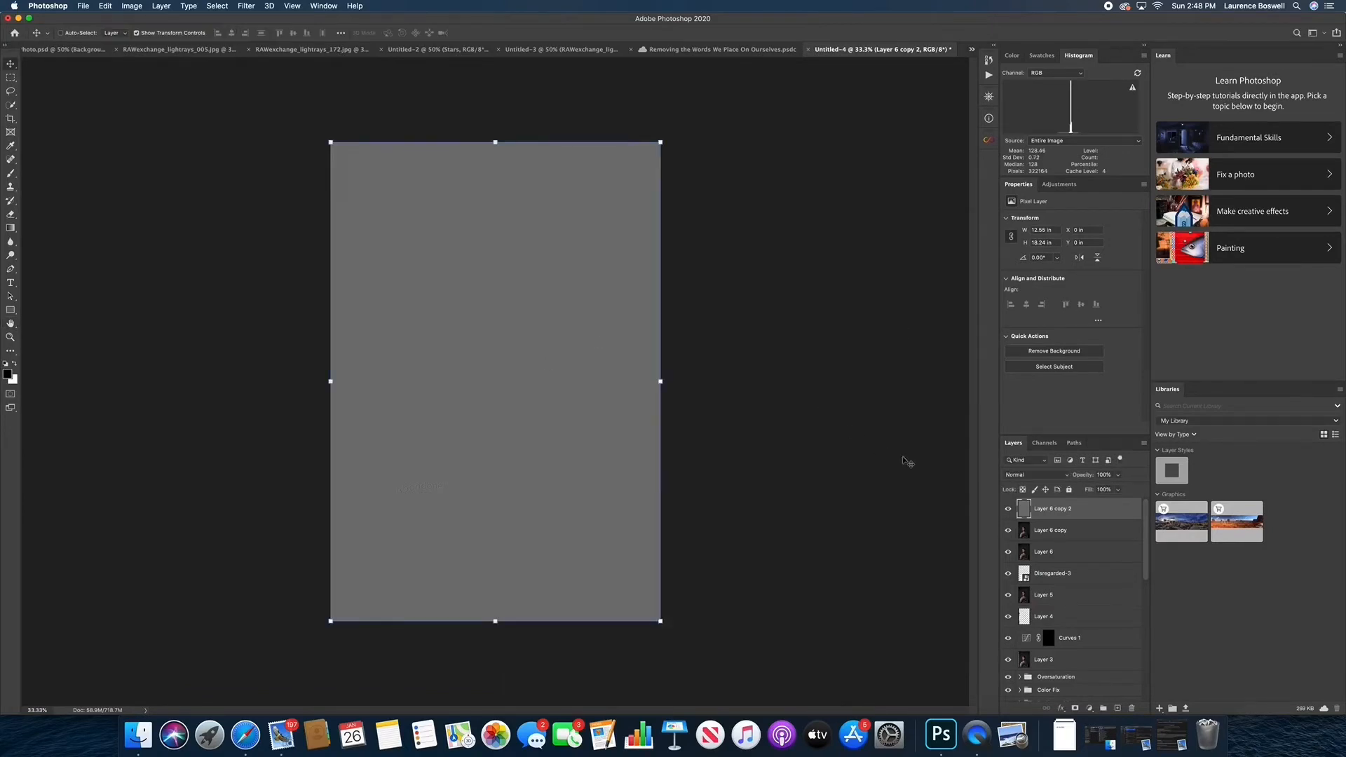
pyautogui.click(1055, 478)
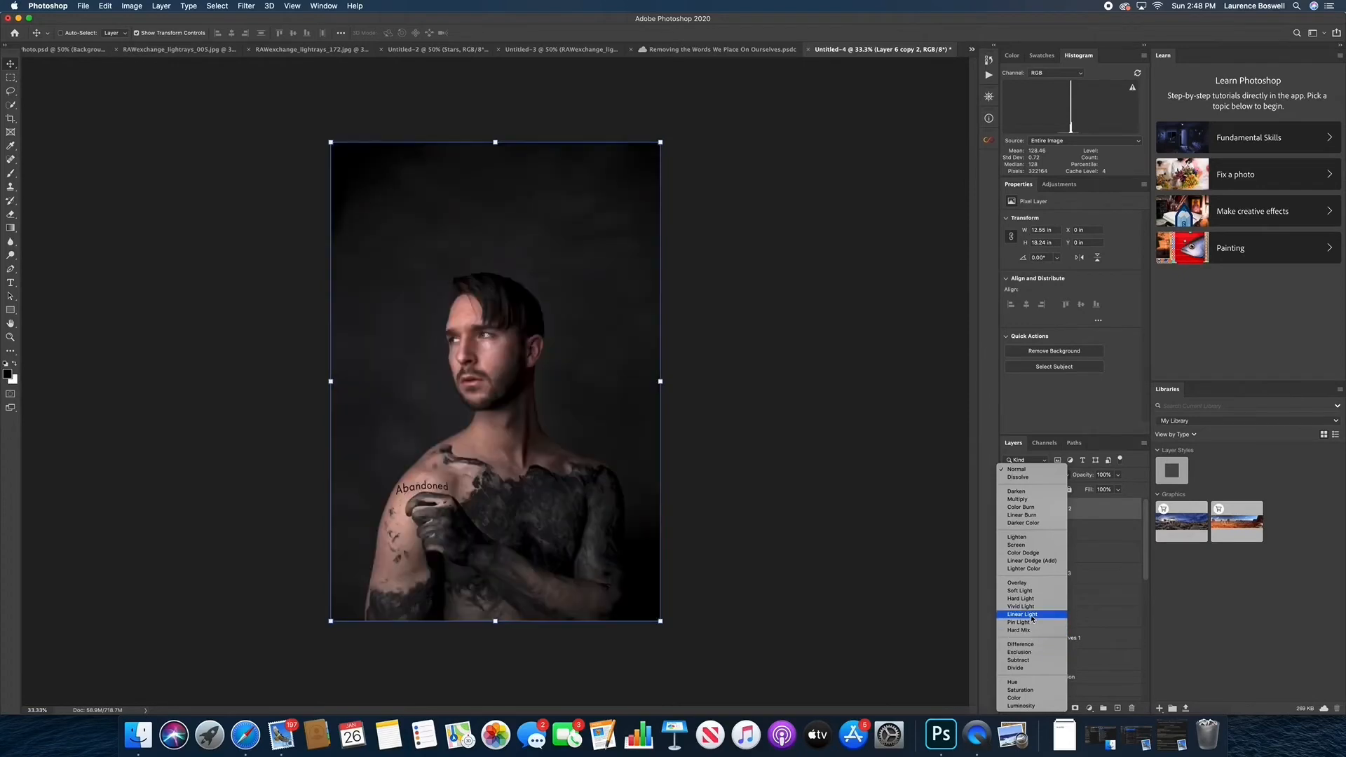
pyautogui.click(1032, 618)
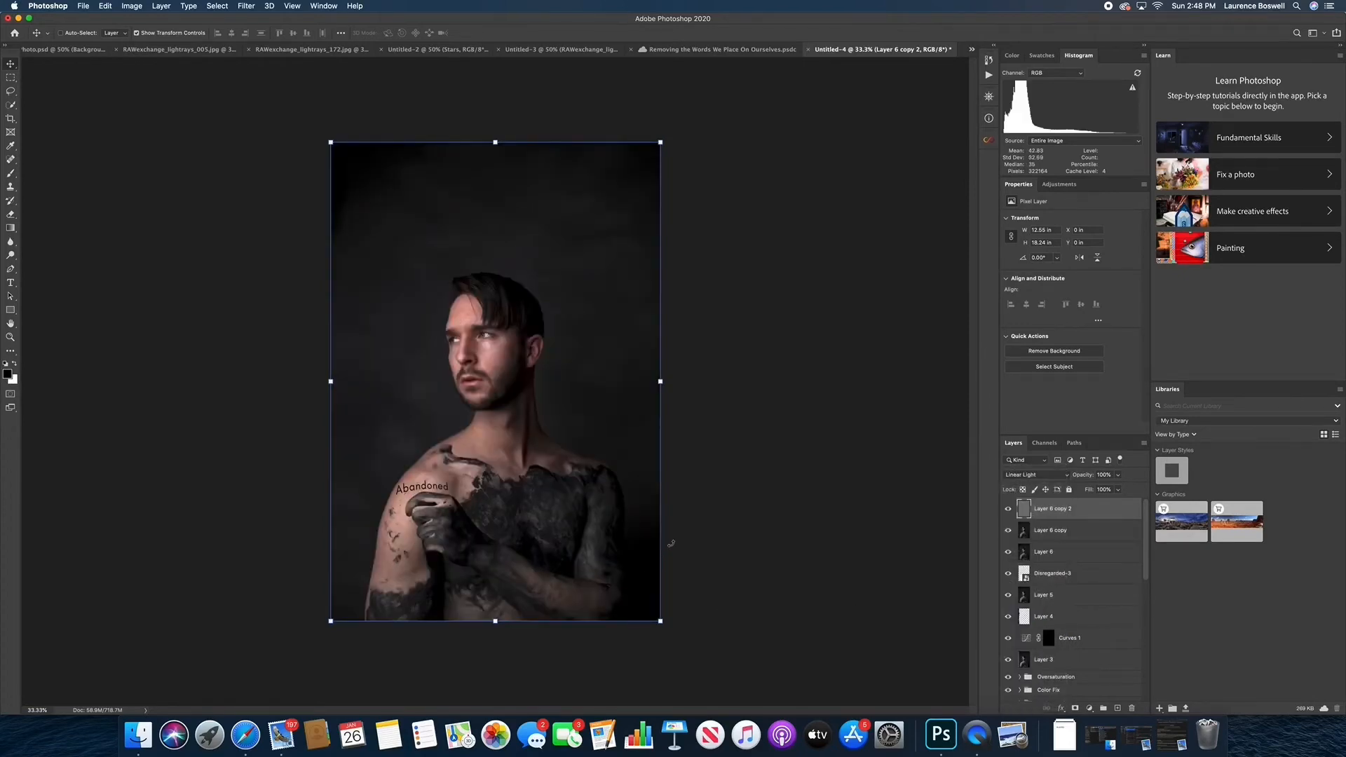
# Examine up close how the skin texture and the "Abandoned" lettering look on the shoulder
pyautogui.press('super+equal')
pyautogui.press('super+equal')
pyautogui.press('super+equal')
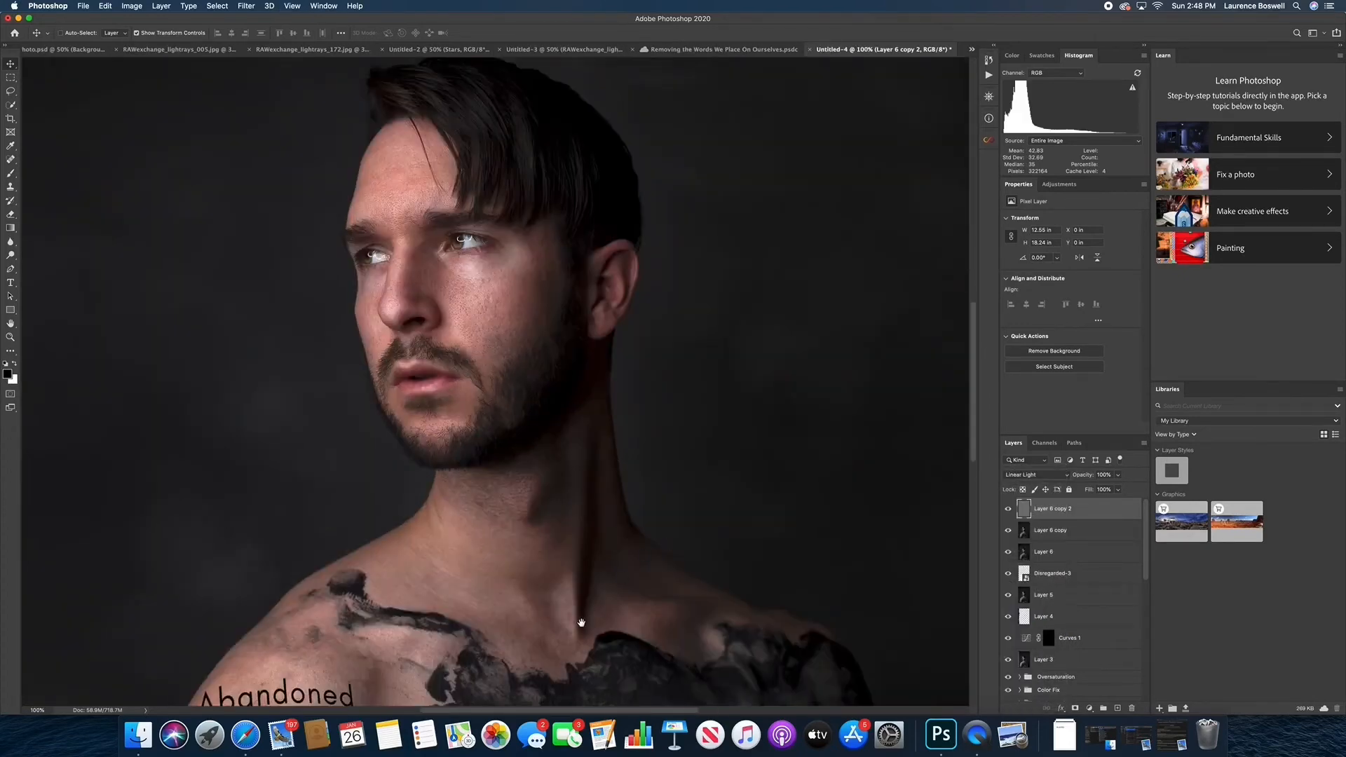
pyautogui.moveTo(580, 625); pyautogui.dragTo(704, 420)
pyautogui.scroll(-5, 580, 490)
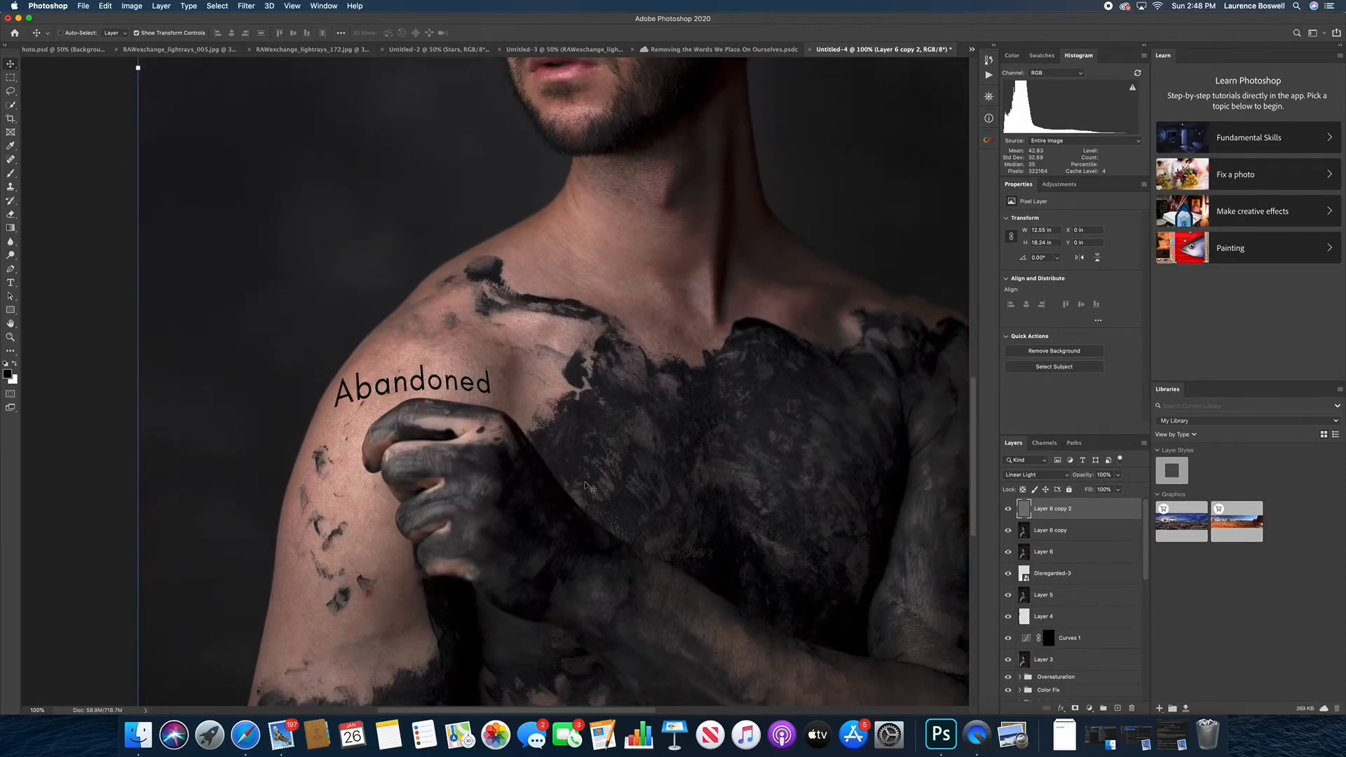
pyautogui.moveTo(571, 475); pyautogui.dragTo(626, 545)
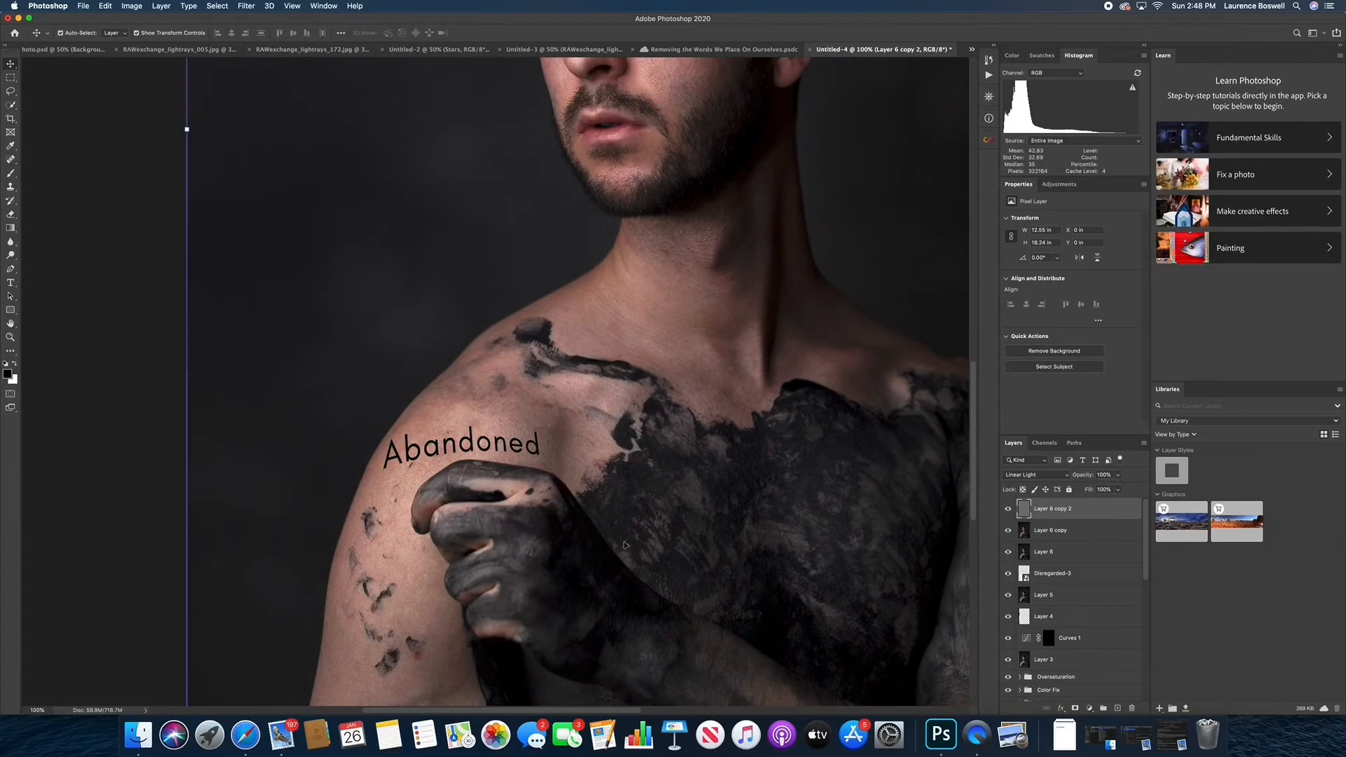
pyautogui.press('super+equal')
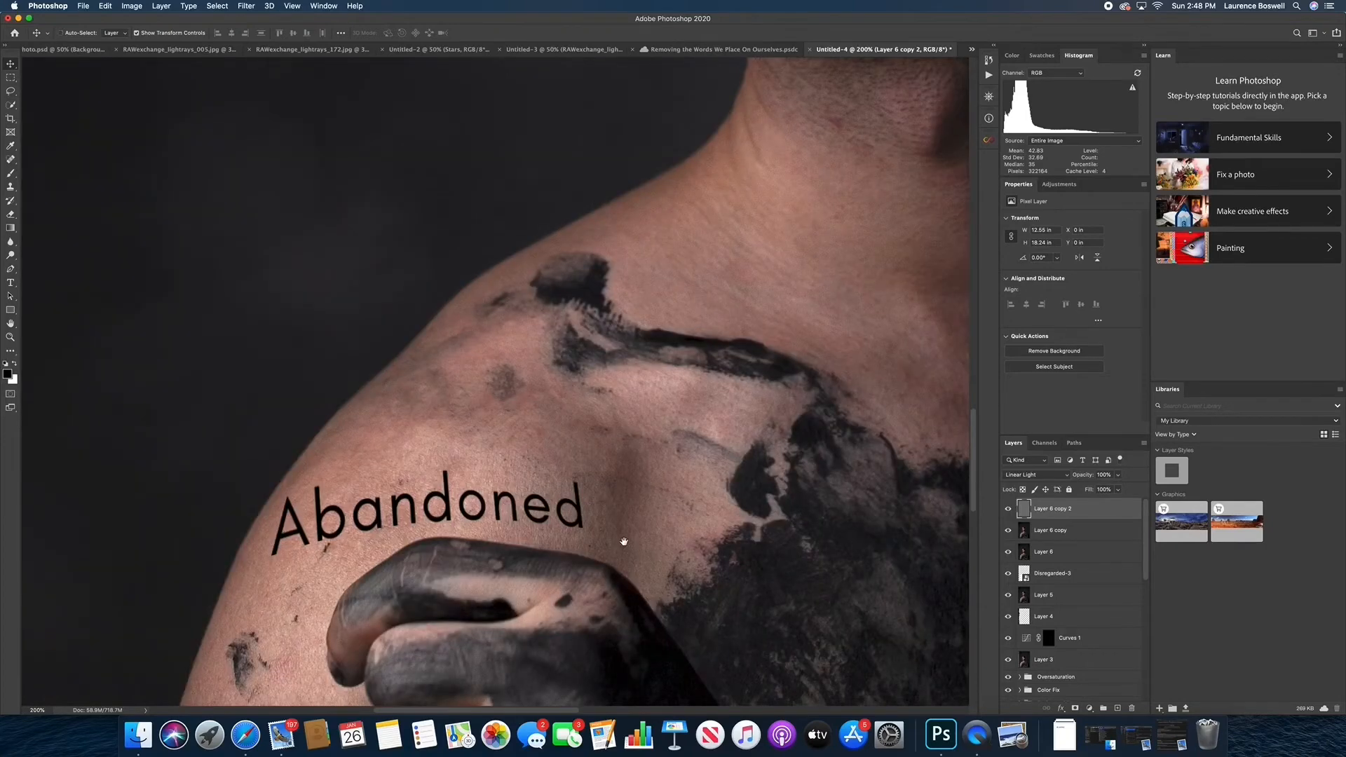
pyautogui.moveTo(624, 544); pyautogui.dragTo(623, 497)
pyautogui.press('super+equal')
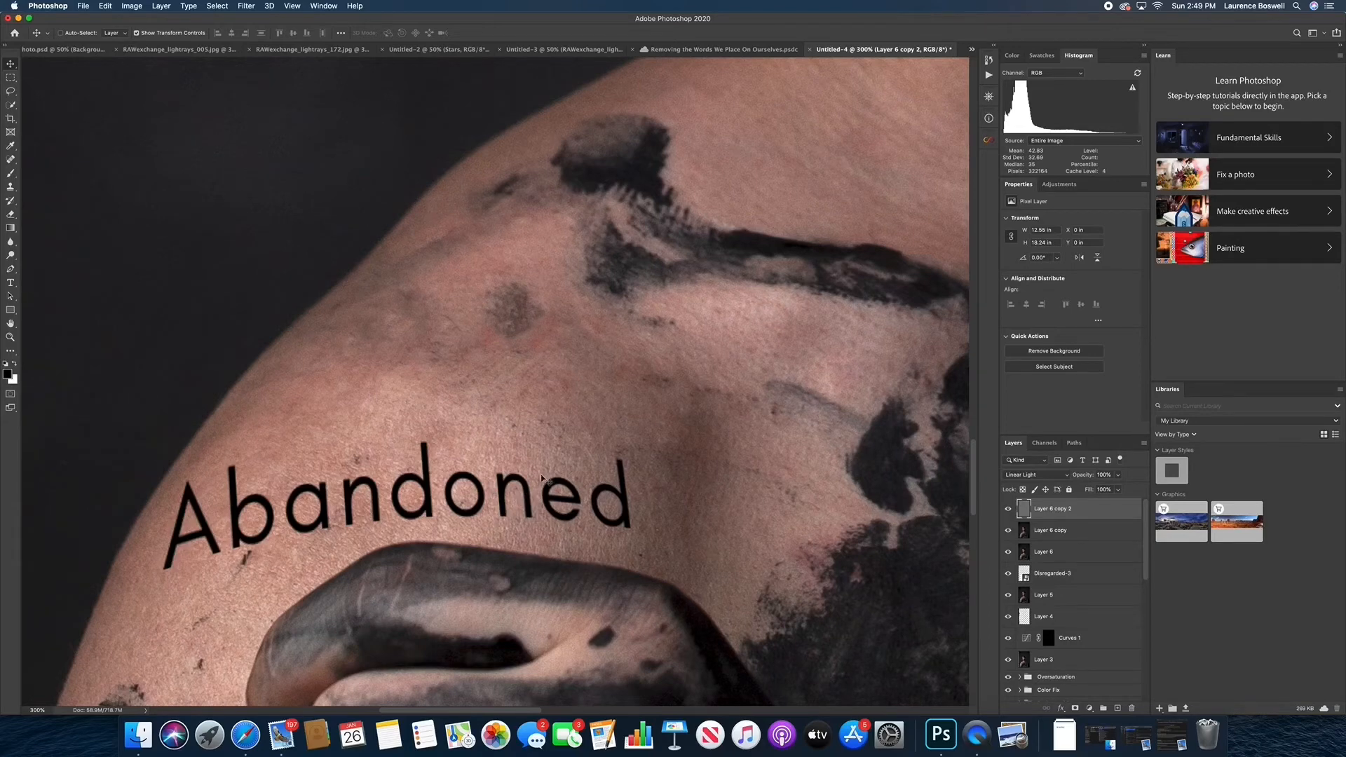
# Set up the Clone Stamp tool to sample only the current layer at 52% opacity for work on Layer 6 copy 2
pyautogui.scroll(-1, 519, 438)
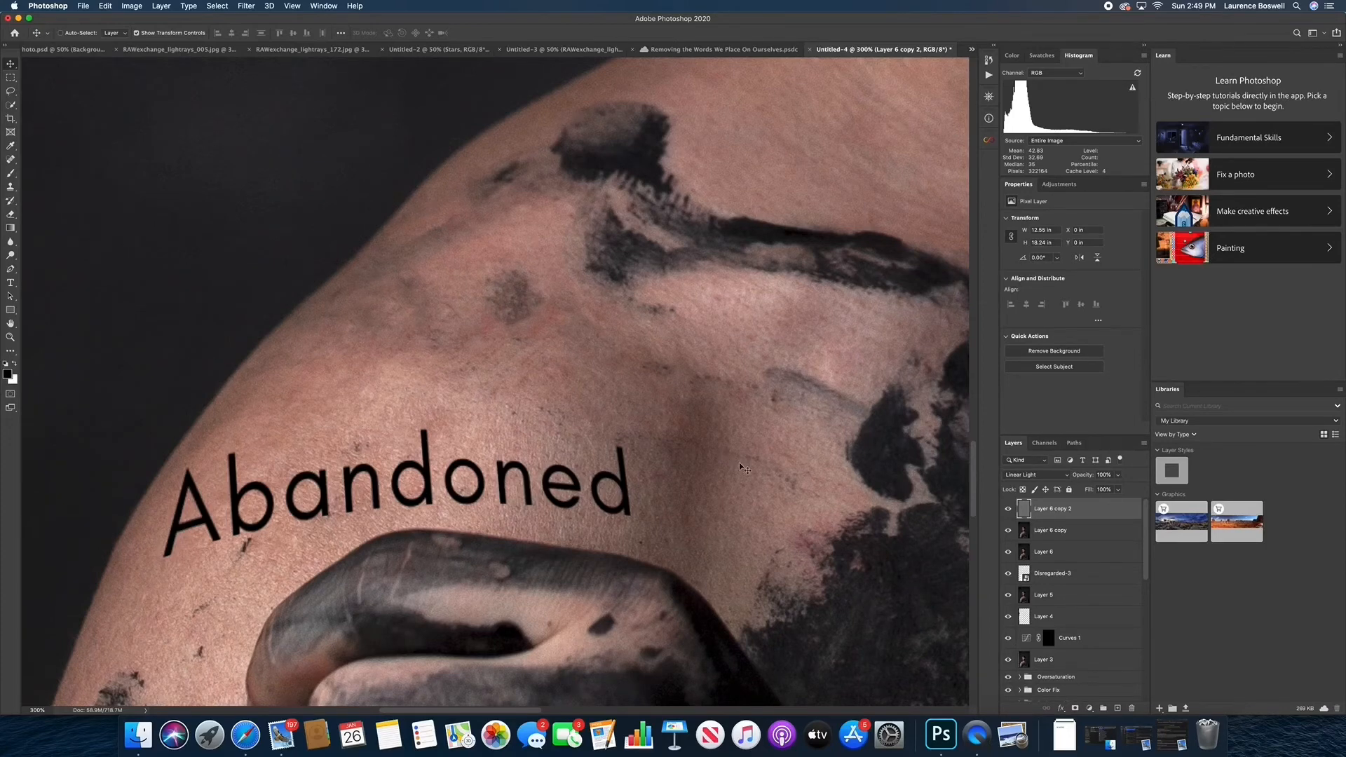
pyautogui.hscroll(-3, 648, 466)
pyautogui.scroll(-2, 649, 466)
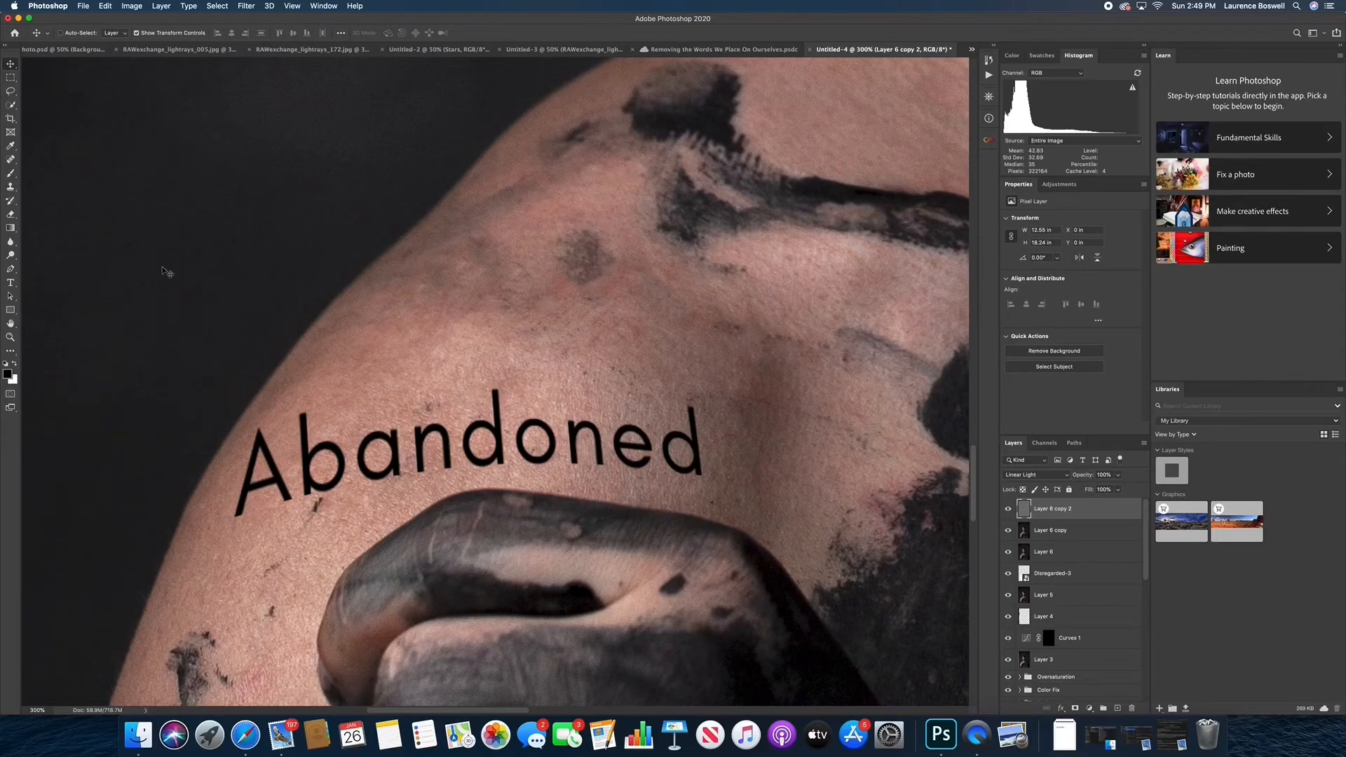
pyautogui.click(10, 188)
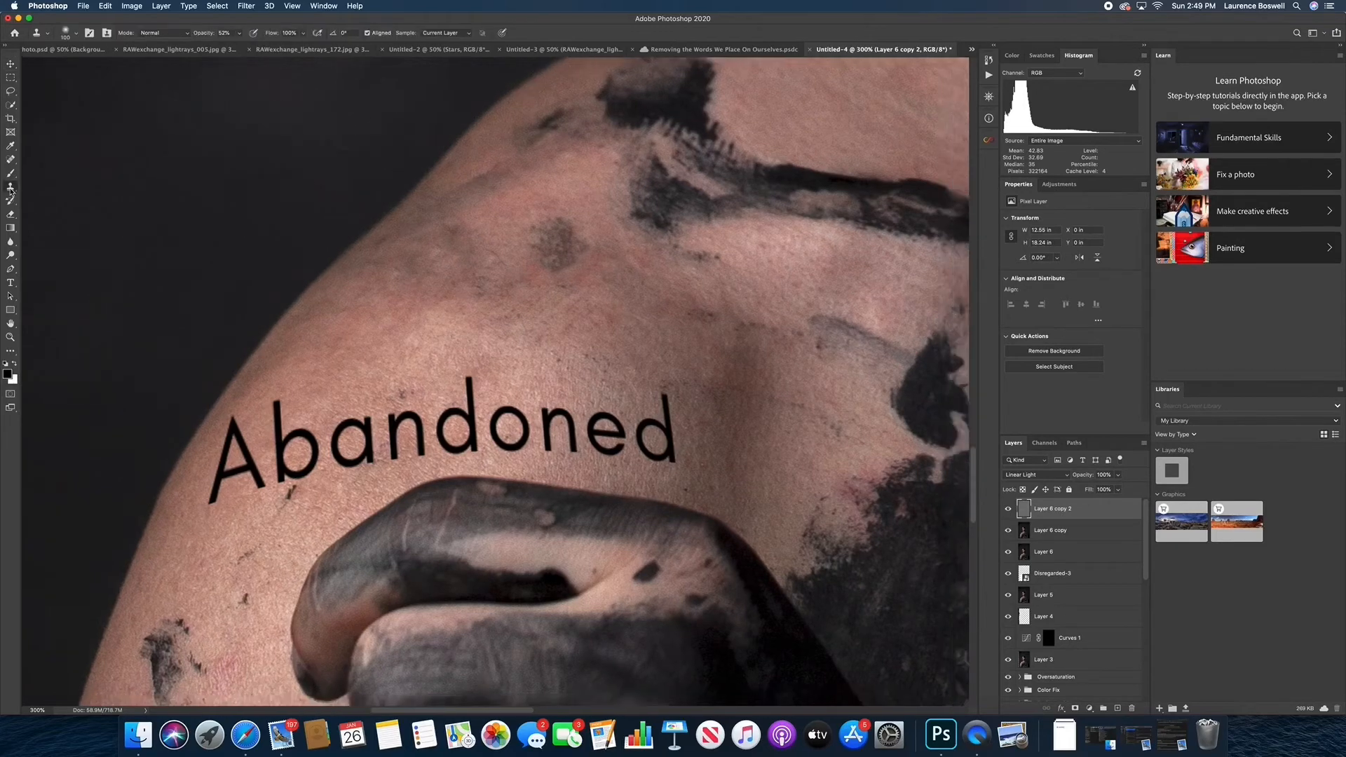
pyautogui.click(439, 36)
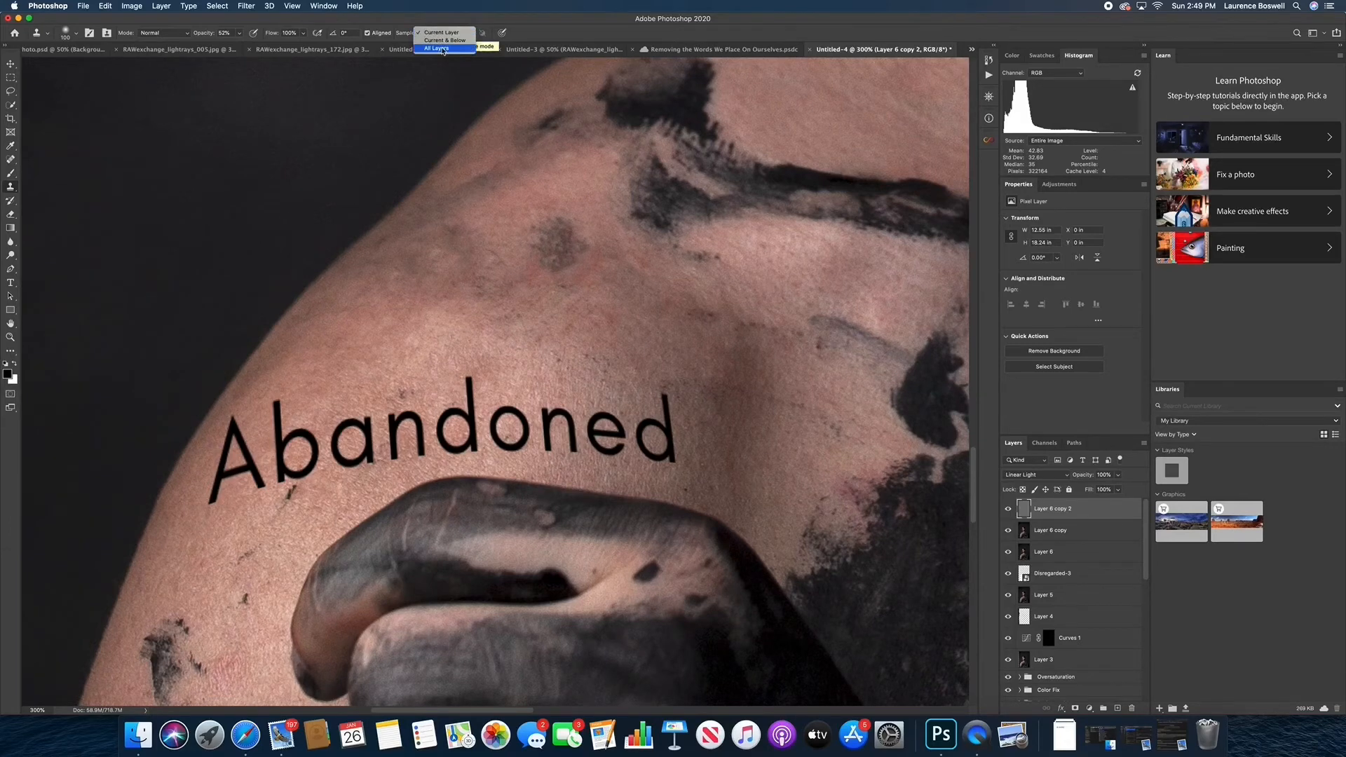
pyautogui.click(548, 233)
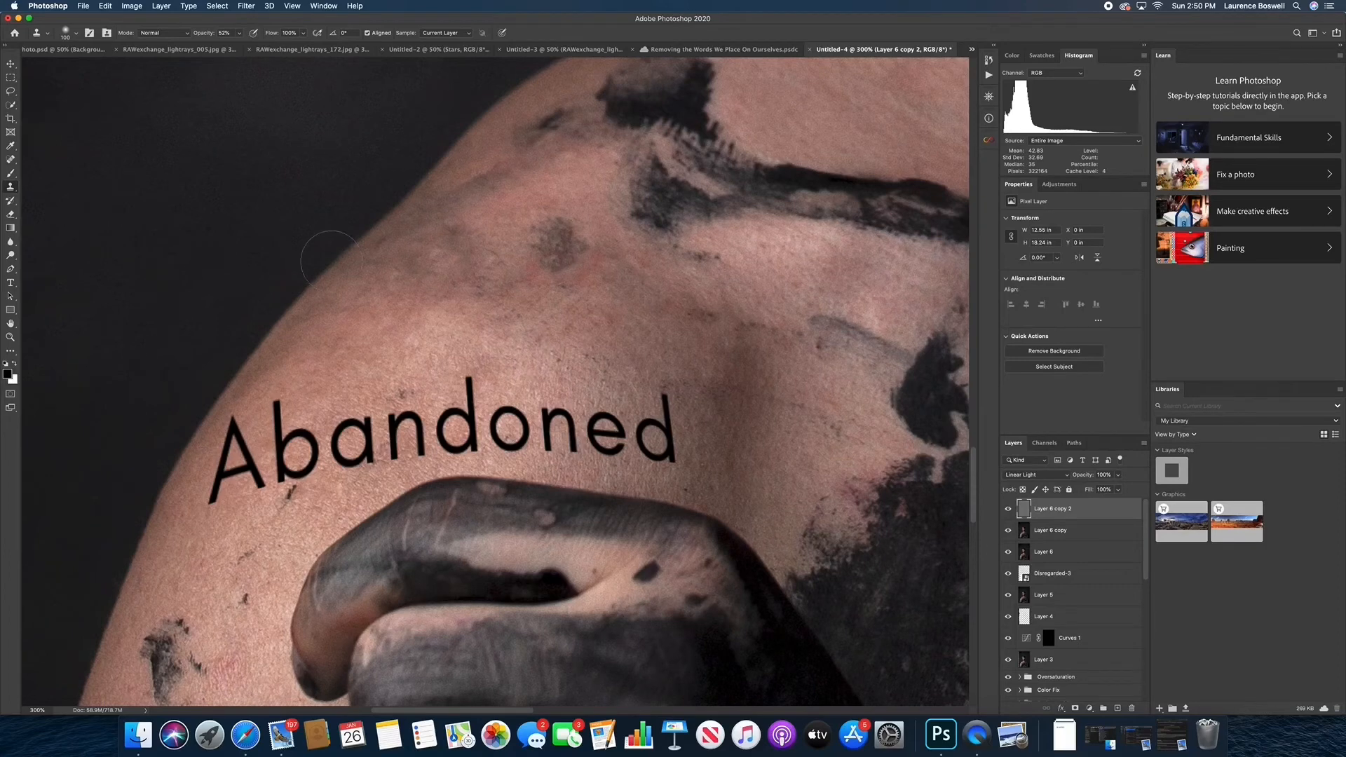
pyautogui.click(238, 33)
pyautogui.moveTo(240, 49)
pyautogui.mouseDown()
pyautogui.moveTo(258, 49)
pyautogui.moveTo(228, 49)
pyautogui.moveTo(239, 48)
pyautogui.mouseUp()
pyautogui.write('5')
pyautogui.scroll(-5, 623, 350)
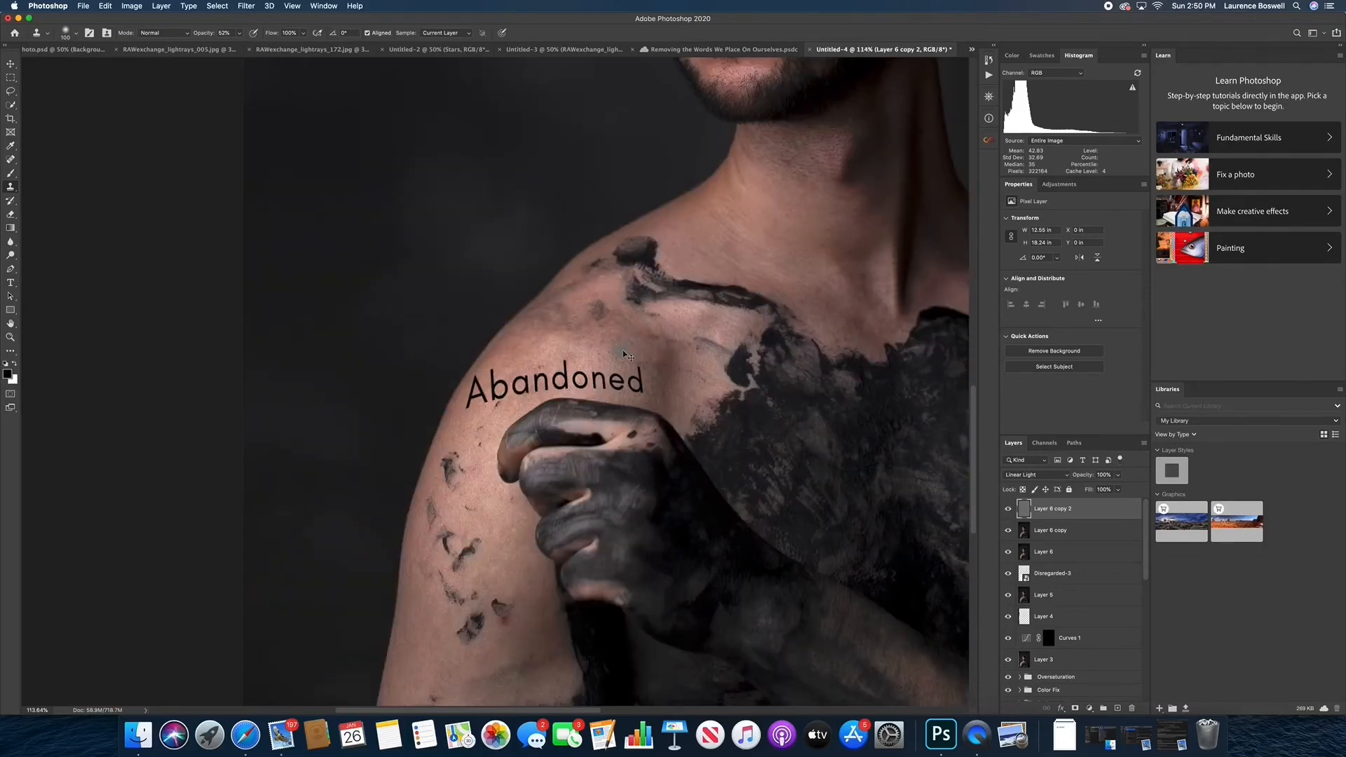
# Clone clean skin texture from above the word over the letters "ned" on Layer 6 copy 2
pyautogui.scroll(5, 623, 350)
pyautogui.moveTo(623, 350); pyautogui.dragTo(420, 431)
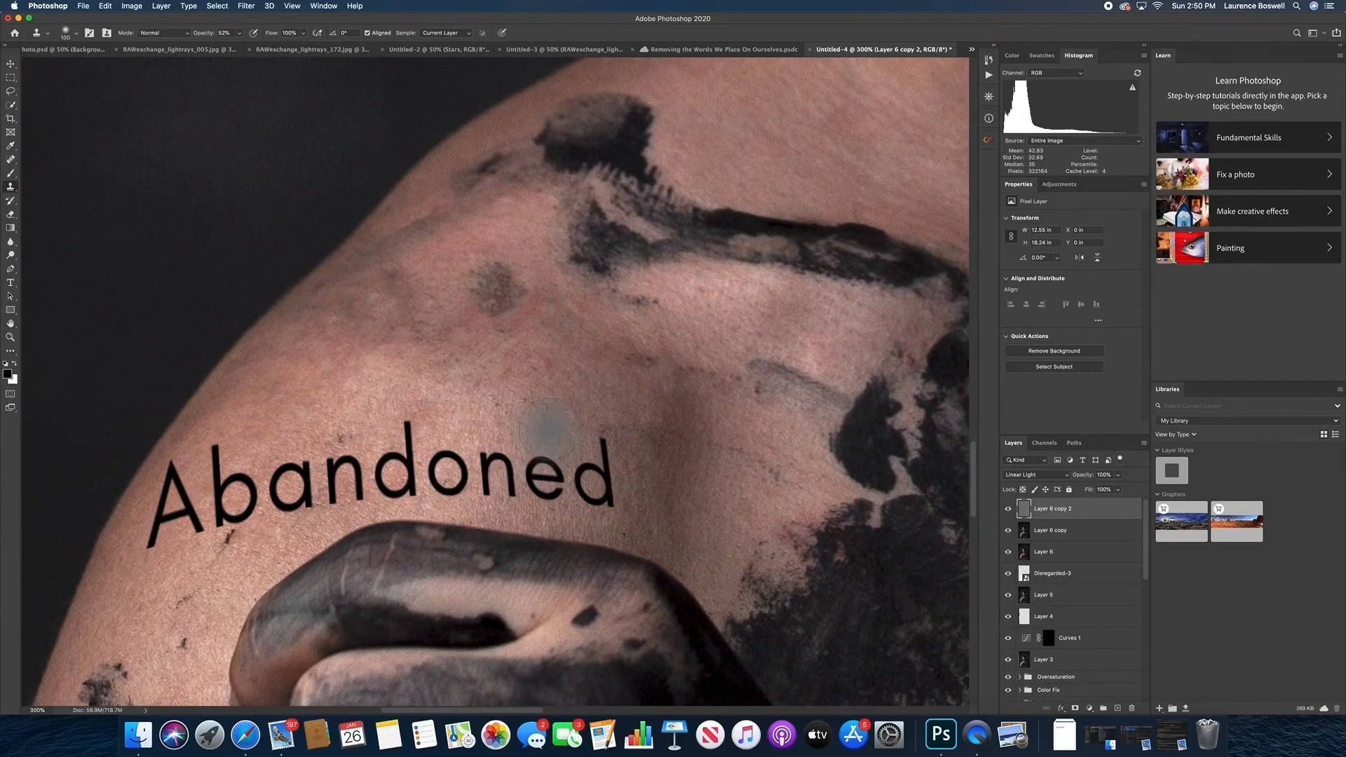
pyautogui.press('super+equal')
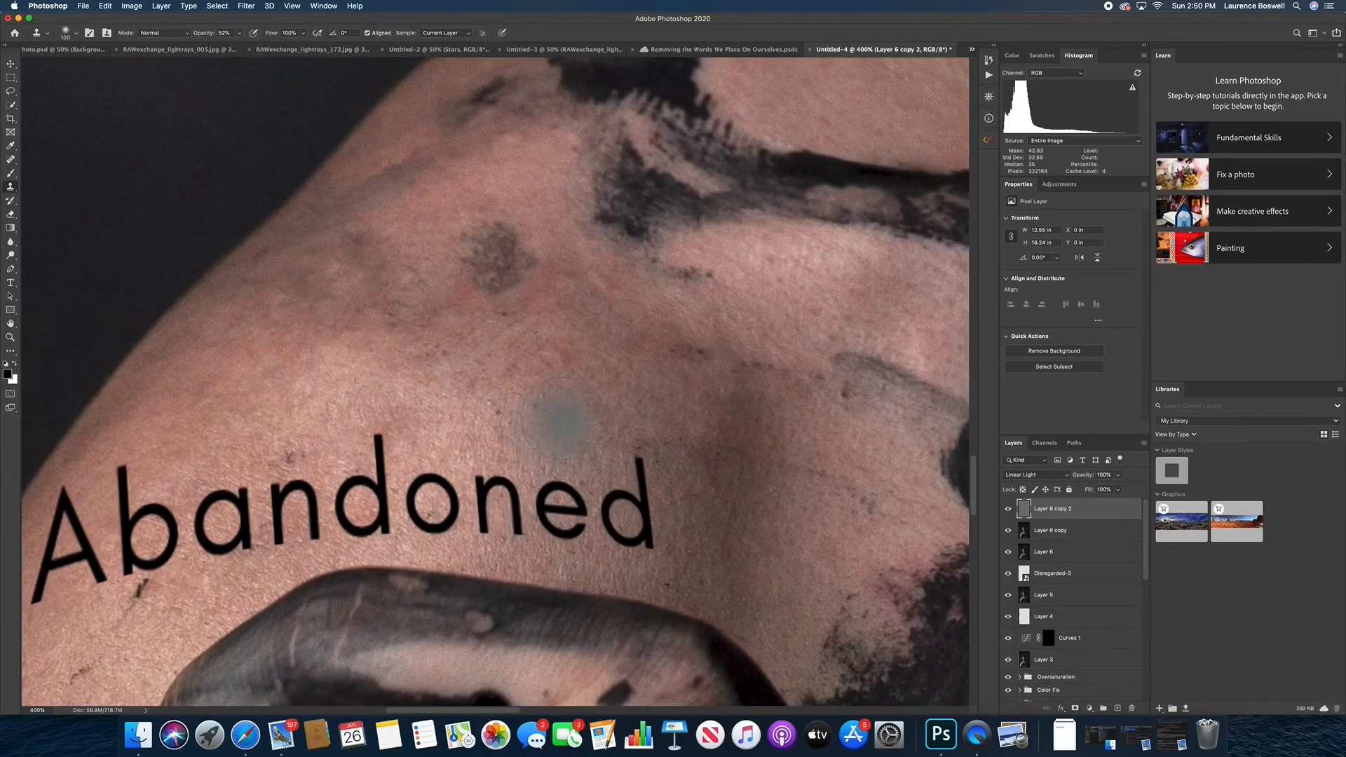
pyautogui.keyDown('alt'); pyautogui.click(562, 419); pyautogui.keyUp('alt')
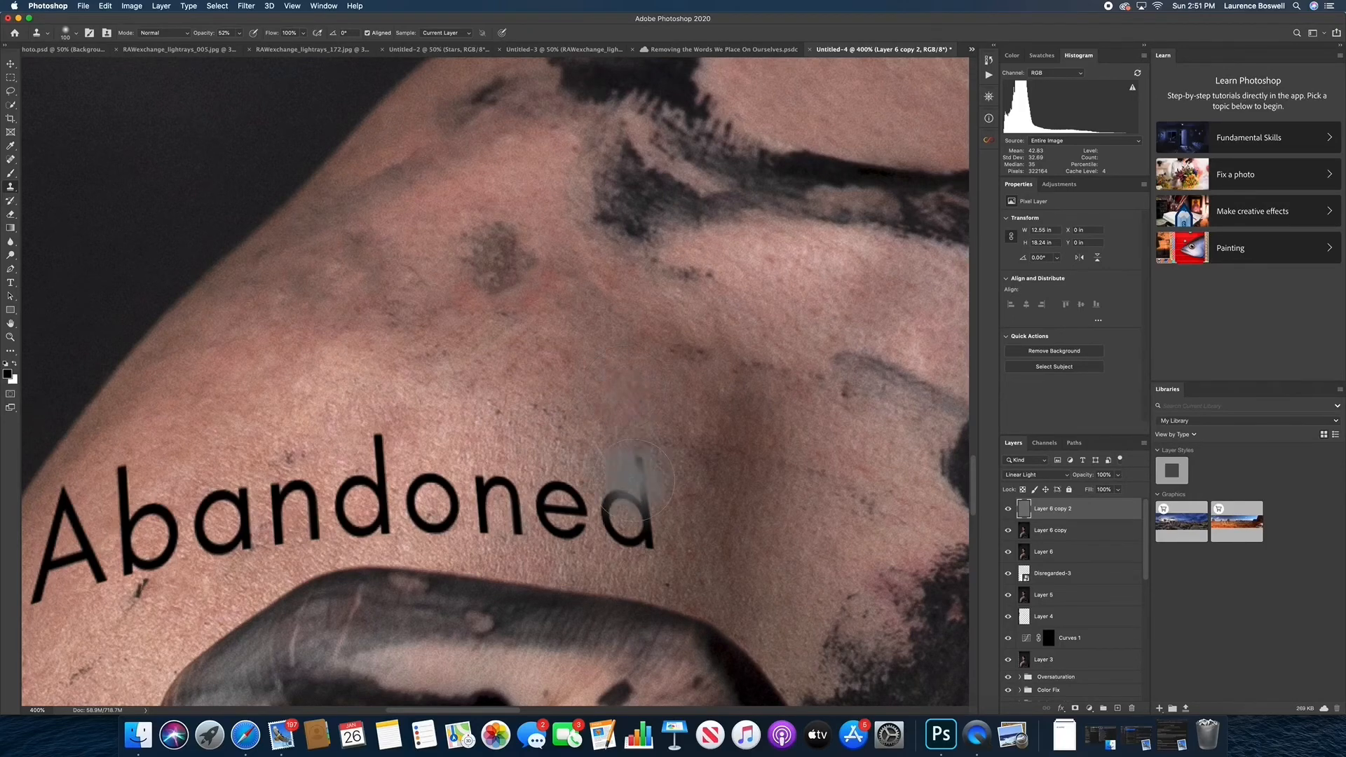
pyautogui.moveTo(637, 480)
pyautogui.mouseDown()
pyautogui.moveTo(554, 507)
pyautogui.moveTo(497, 490)
pyautogui.moveTo(491, 520)
pyautogui.moveTo(483, 491)
pyautogui.mouseUp()
pyautogui.keyDown('alt'); pyautogui.click(562, 420); pyautogui.keyUp('alt')
pyautogui.keyDown('alt'); pyautogui.click(520, 430); pyautogui.keyUp('alt')
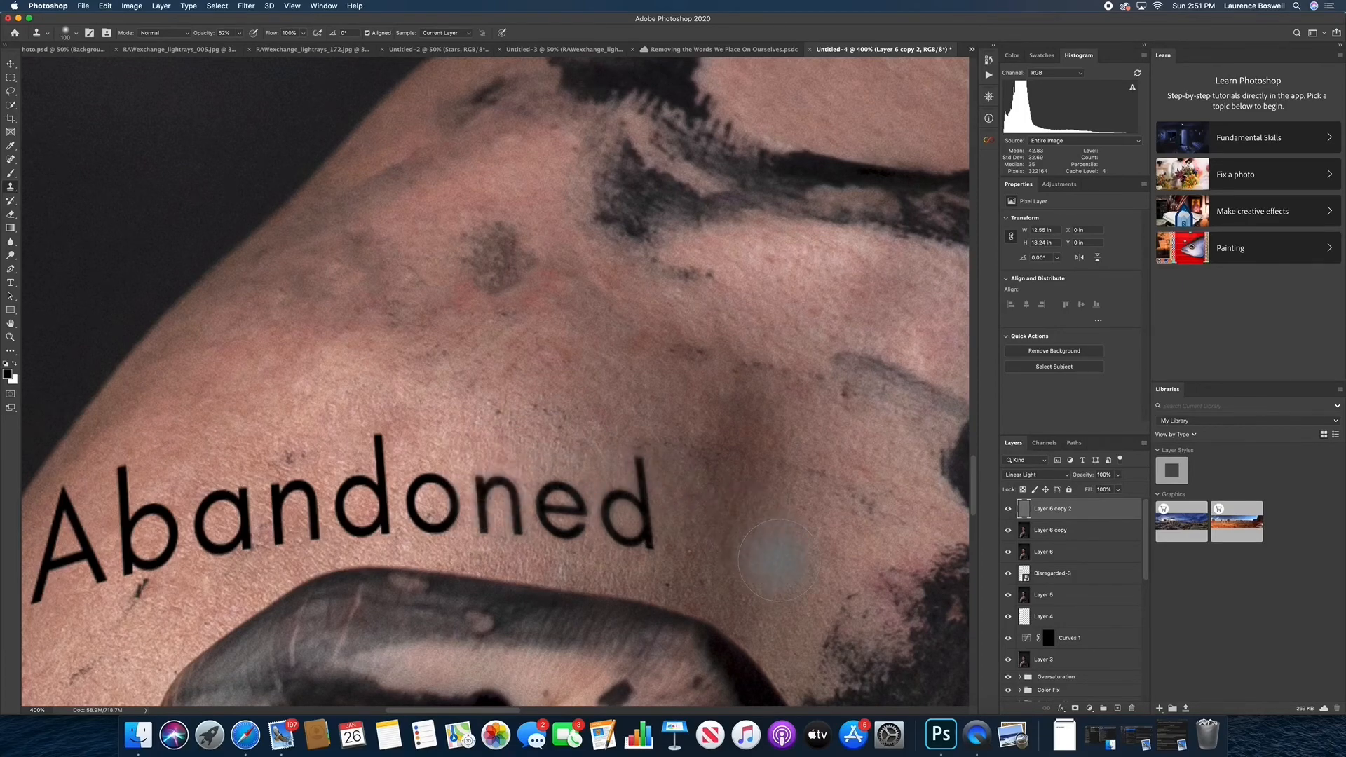
# Clone skin texture from beside the final "d" over that letter's edges
pyautogui.press('super+equal')
pyautogui.press('super+equal')
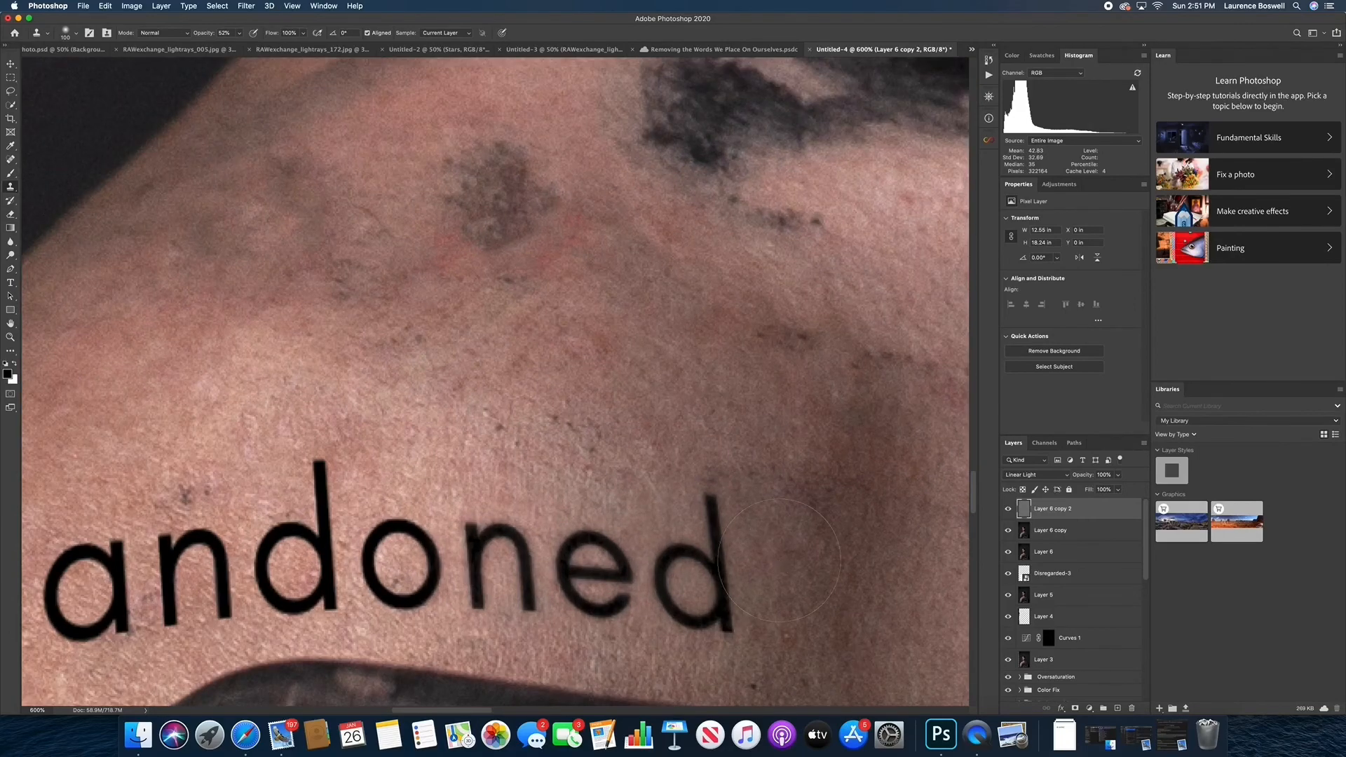
pyautogui.moveTo(773, 561); pyautogui.dragTo(763, 419)
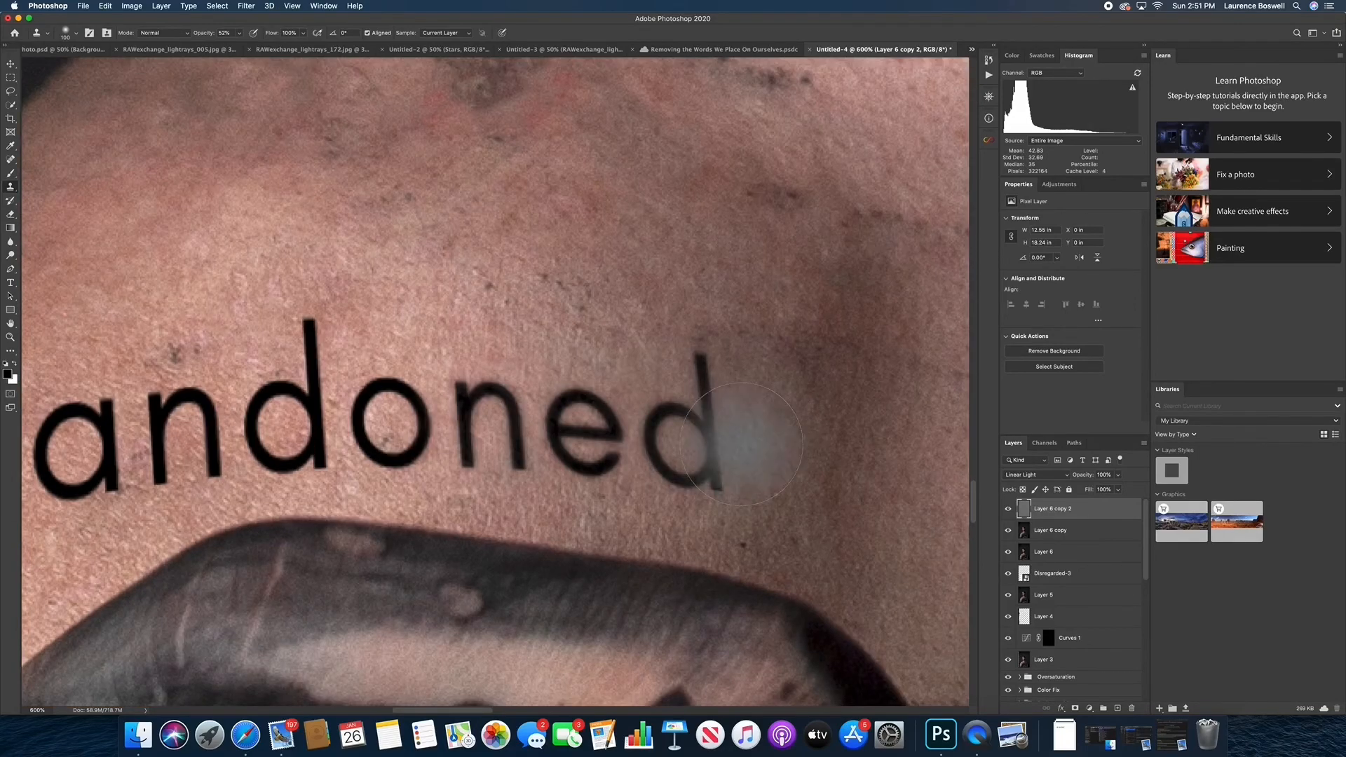
pyautogui.press('super+equal')
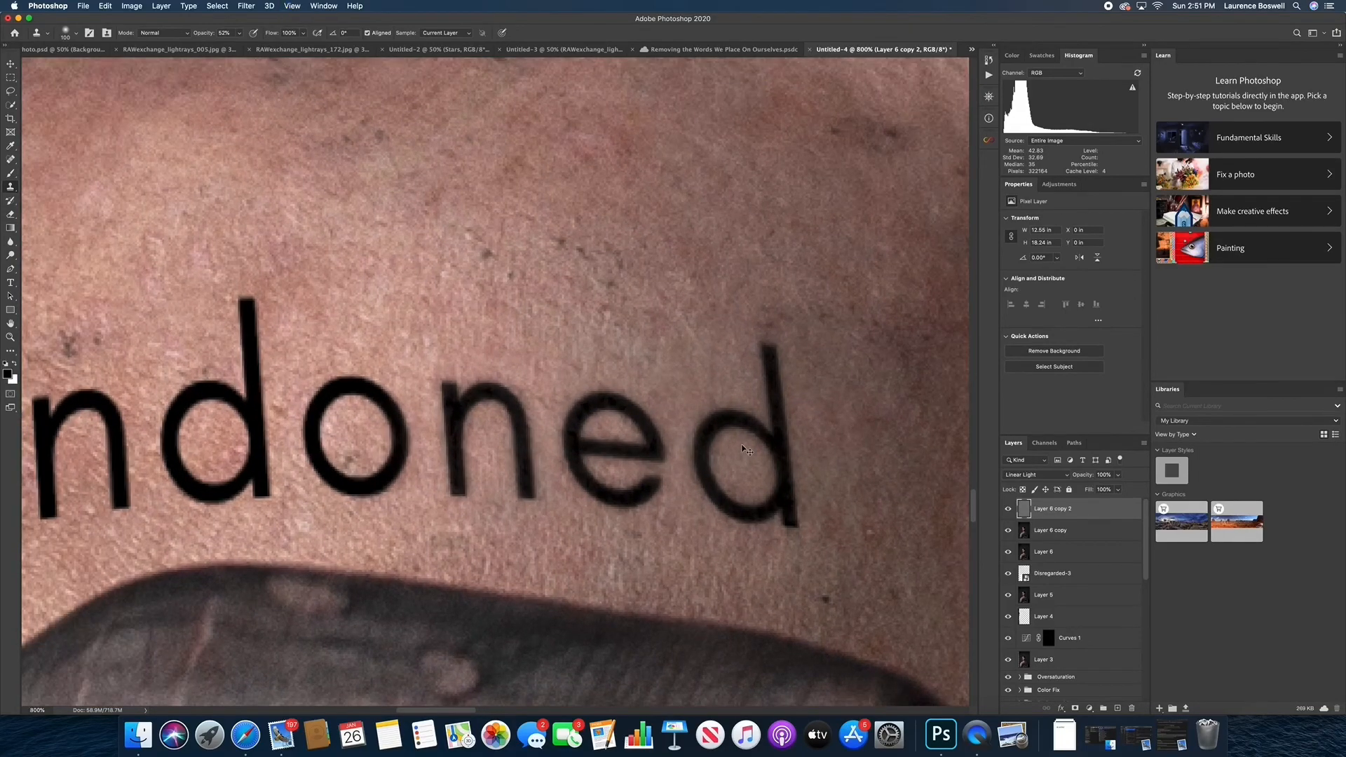
pyautogui.press('super+minus')
pyautogui.press('super+minus')
pyautogui.press('super+minus')
pyautogui.moveTo(712, 463); pyautogui.dragTo(736, 558)
# Sample the skin above the "o" and clone its texture over the middle letters "ando"
pyautogui.click(453, 375)
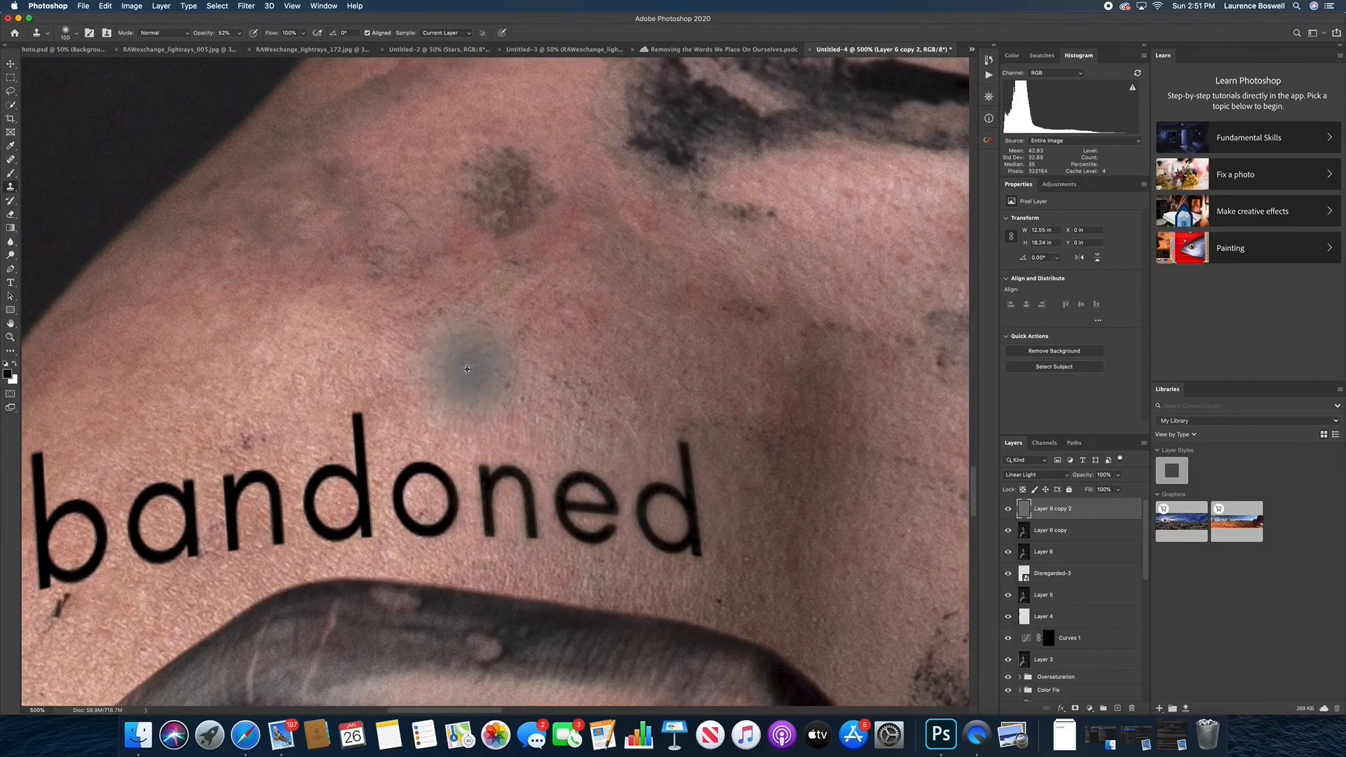
pyautogui.press('super+z')
pyautogui.keyDown('alt'); pyautogui.click(468, 367); pyautogui.keyUp('alt')
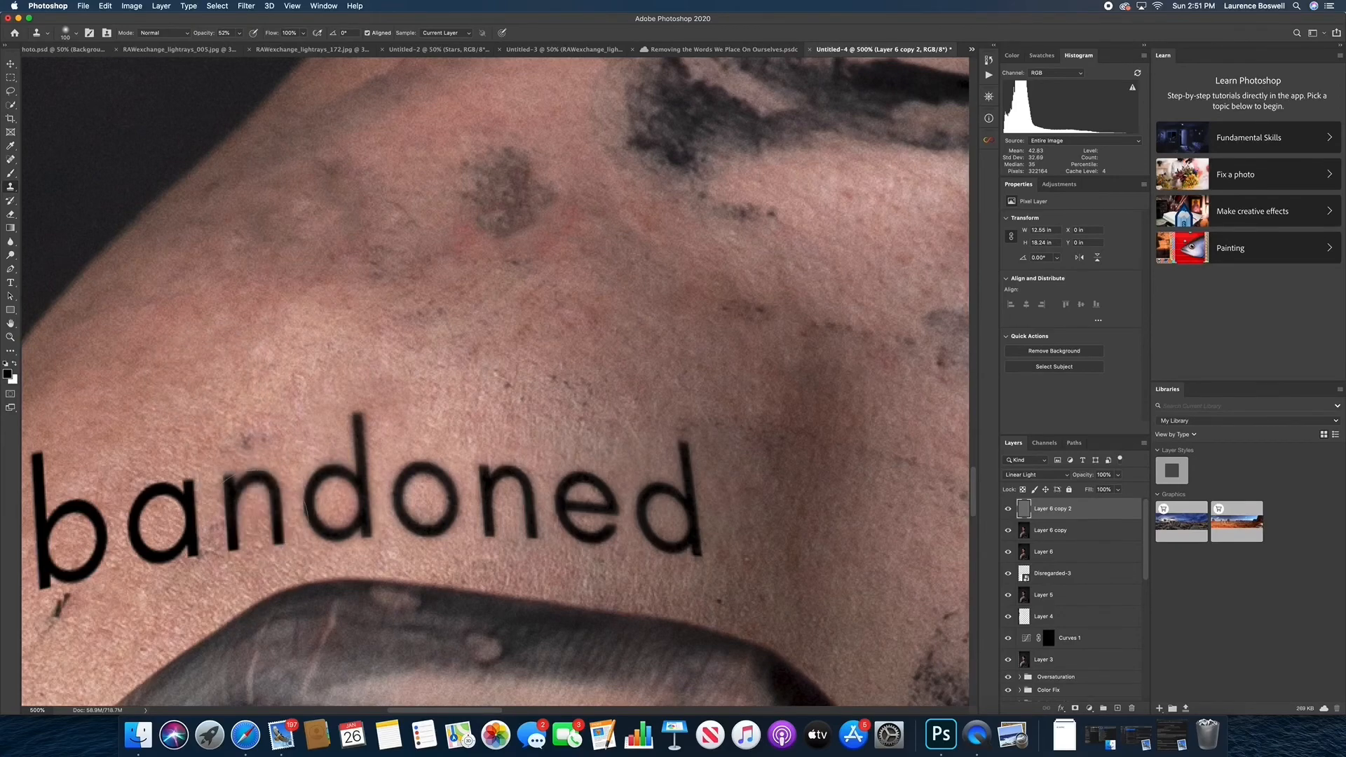
# Clone nearby skin texture over the letters "Ab", sampling above the "b" and below the "A"
pyautogui.hscroll(-5, 323, 382)
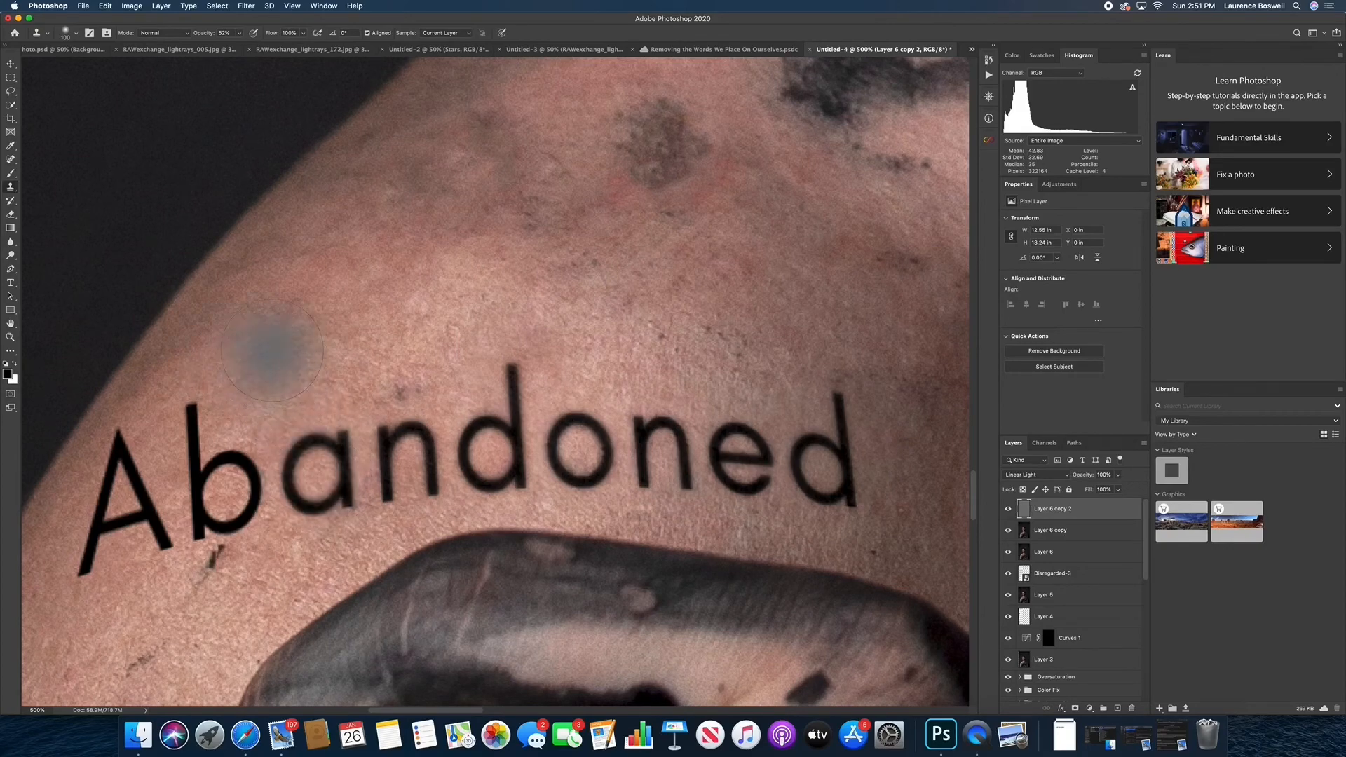
pyautogui.keyDown('alt'); pyautogui.click(260, 351); pyautogui.keyUp('alt')
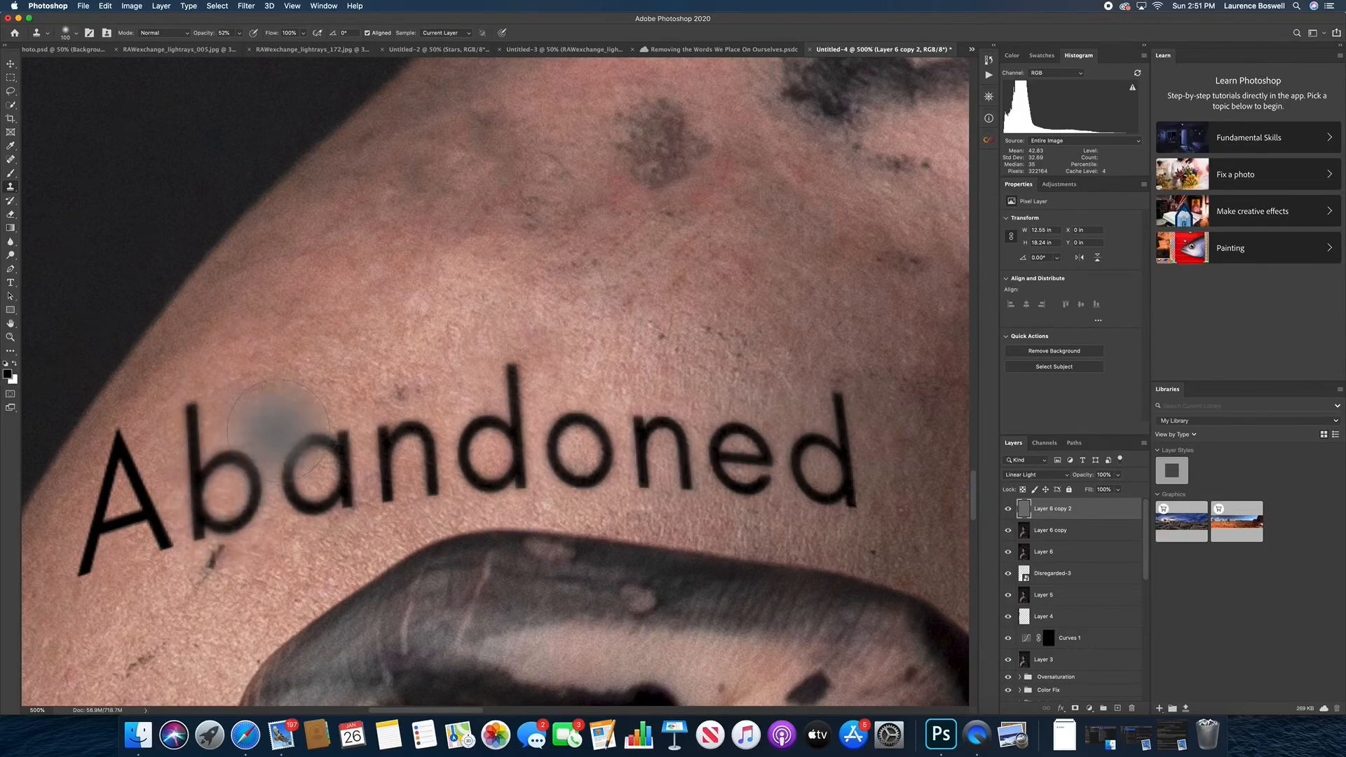
pyautogui.scroll(-5, 277, 429)
pyautogui.hscroll(-5, 277, 429)
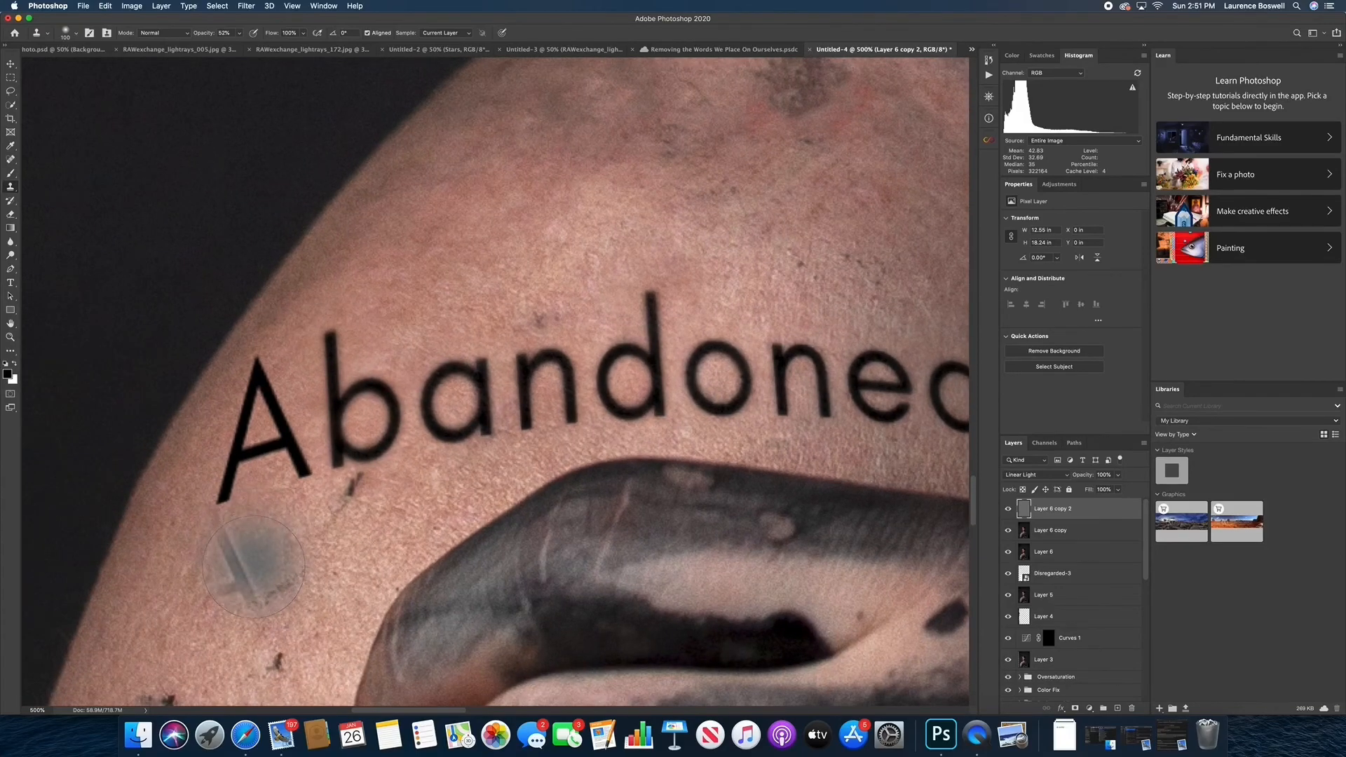
pyautogui.keyDown('alt'); pyautogui.click(253, 567); pyautogui.keyUp('alt')
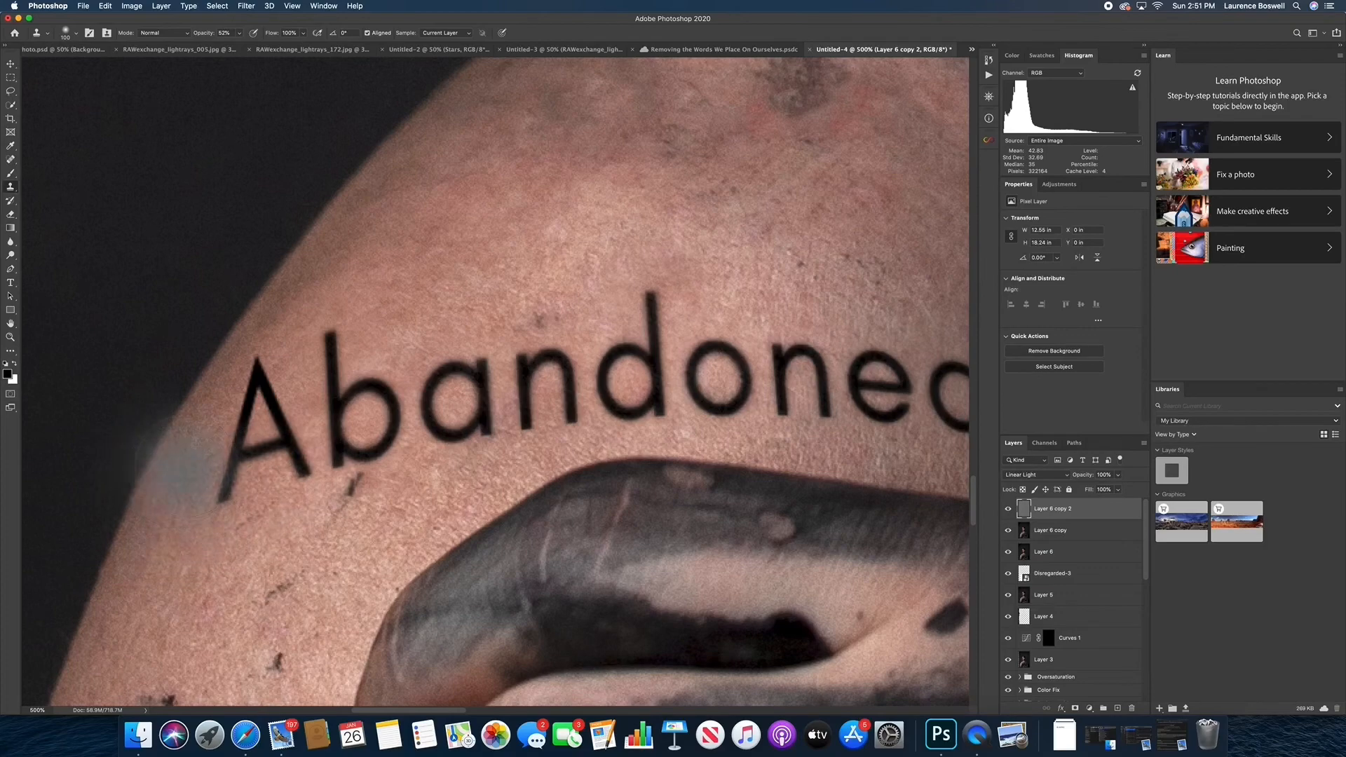
# Reduce the Clone Stamp brush size and finish cloning skin texture over the "A" near the shoulder's edge
pyautogui.press('[')
pyautogui.press('[')
pyautogui.press('[')
pyautogui.press('[')
pyautogui.press('[')
pyautogui.press('[')
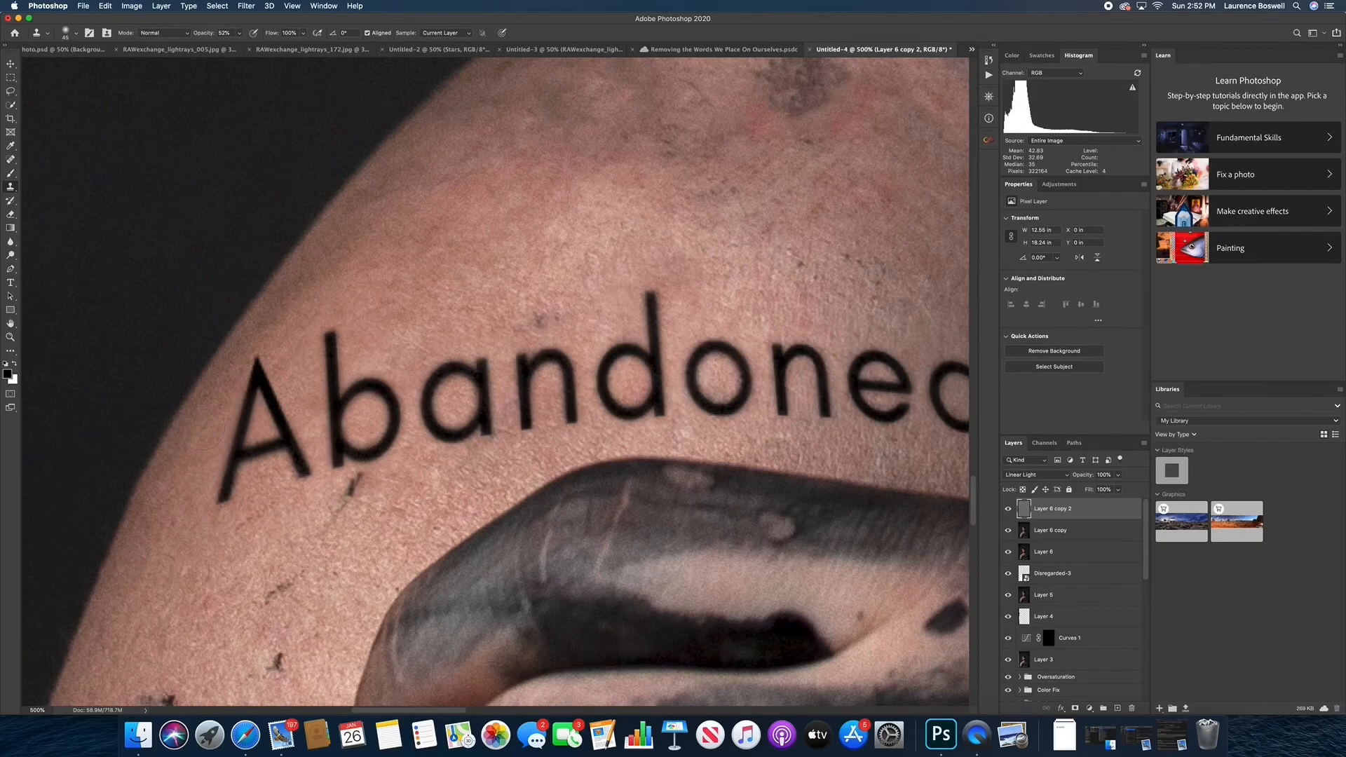
pyautogui.scroll(-2, 210, 420)
pyautogui.scroll(-4, 274, 309)
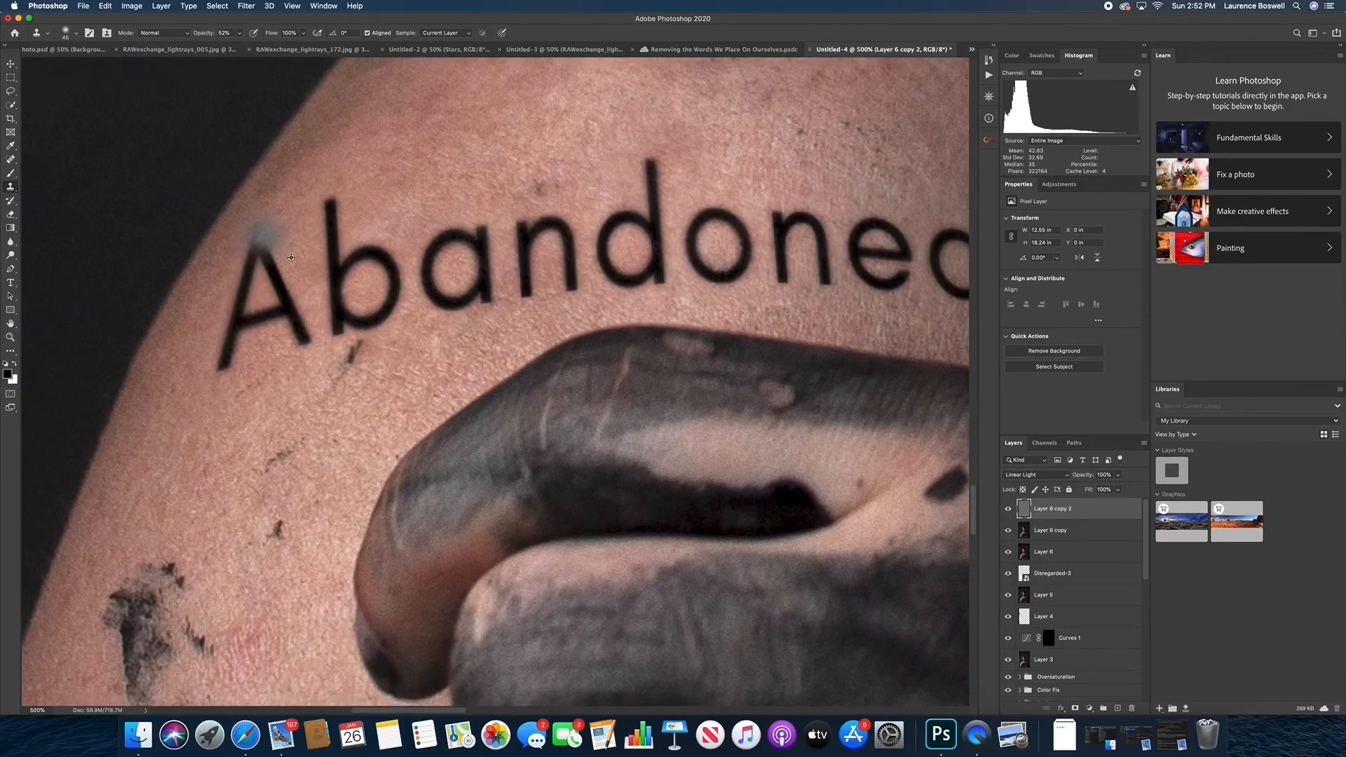
pyautogui.scroll(-2, 290, 257)
pyautogui.scroll(6, 281, 295)
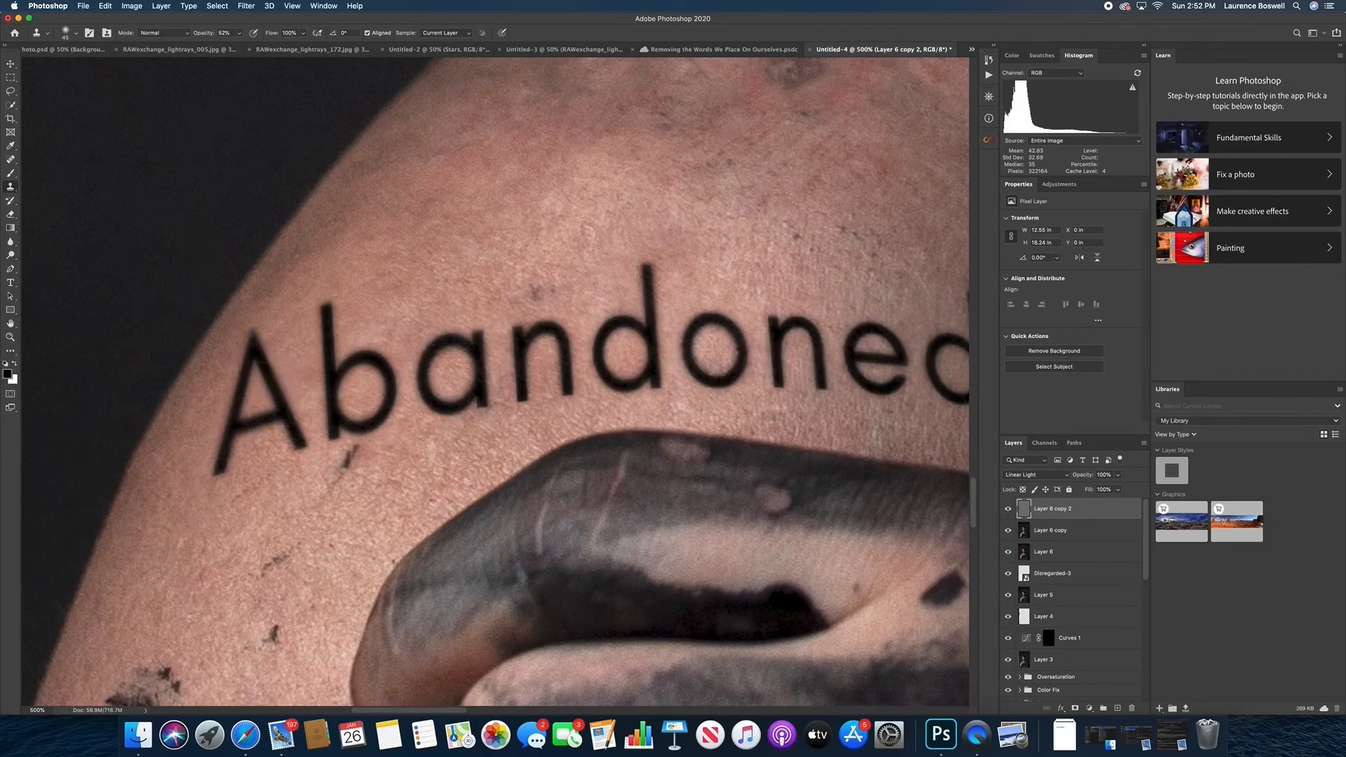
pyautogui.moveTo(356, 524); pyautogui.dragTo(283, 549)
pyautogui.moveTo(630, 497); pyautogui.dragTo(482, 496)
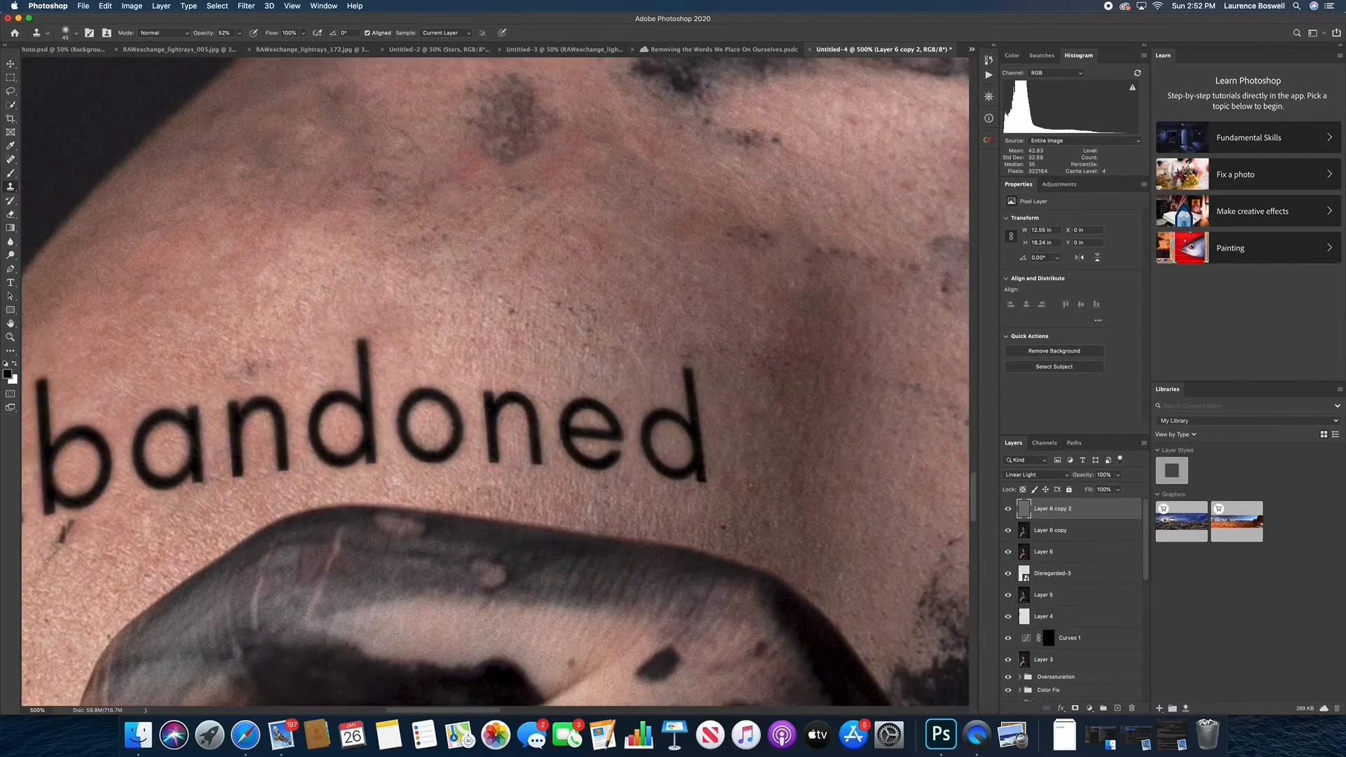
# Compare the shoulder lettering with Layer 6 copy and Layer 6 copy 2 hidden and shown
pyautogui.press('super+minus')
pyautogui.press('super+minus')
pyautogui.press('super+minus')
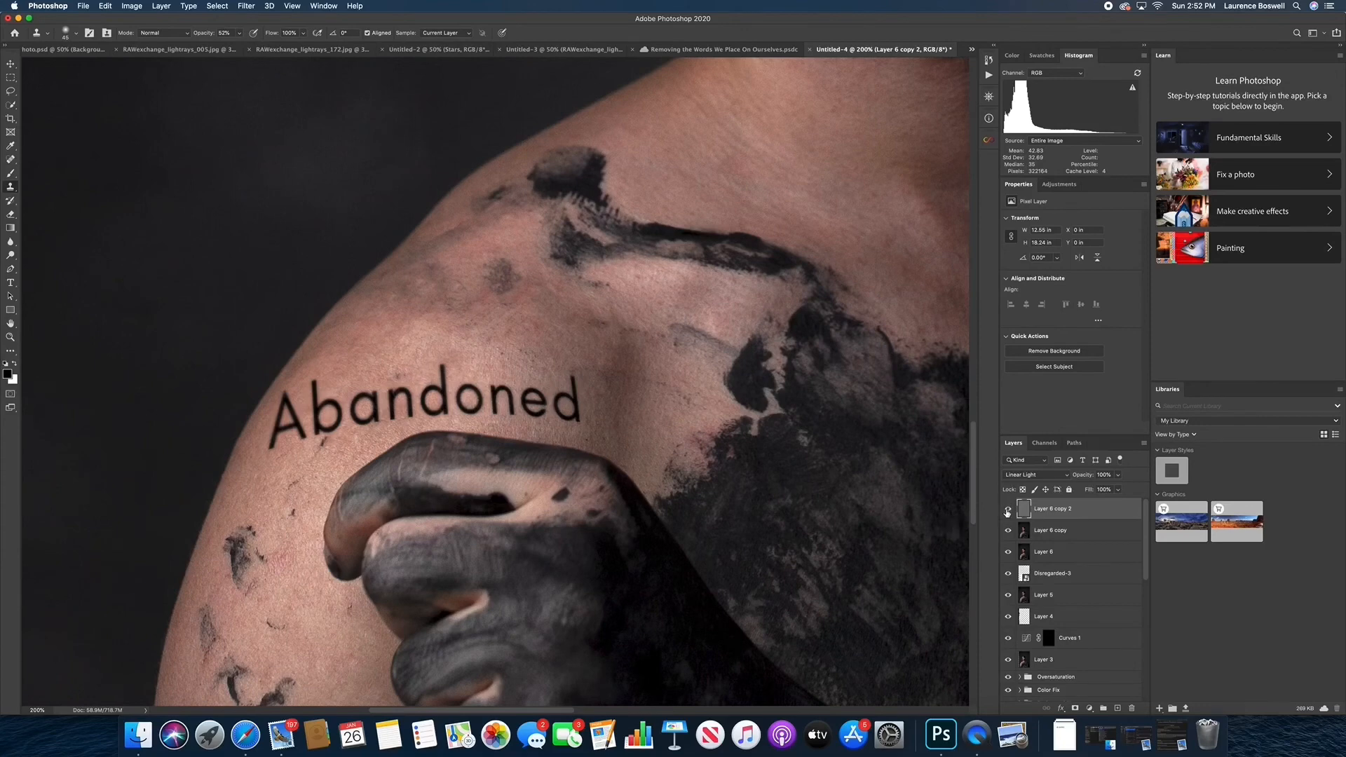
pyautogui.click(1009, 530)
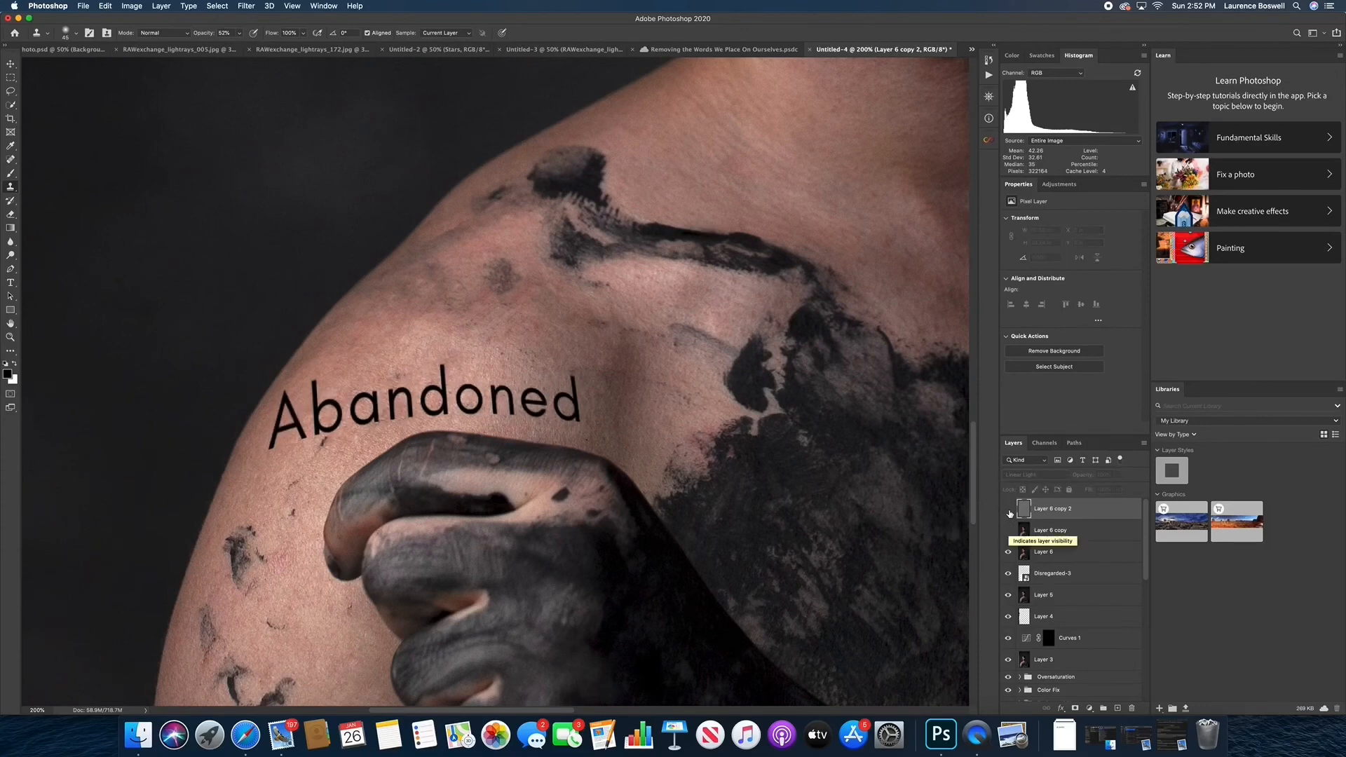
pyautogui.moveTo(1009, 511); pyautogui.dragTo(1009, 537)
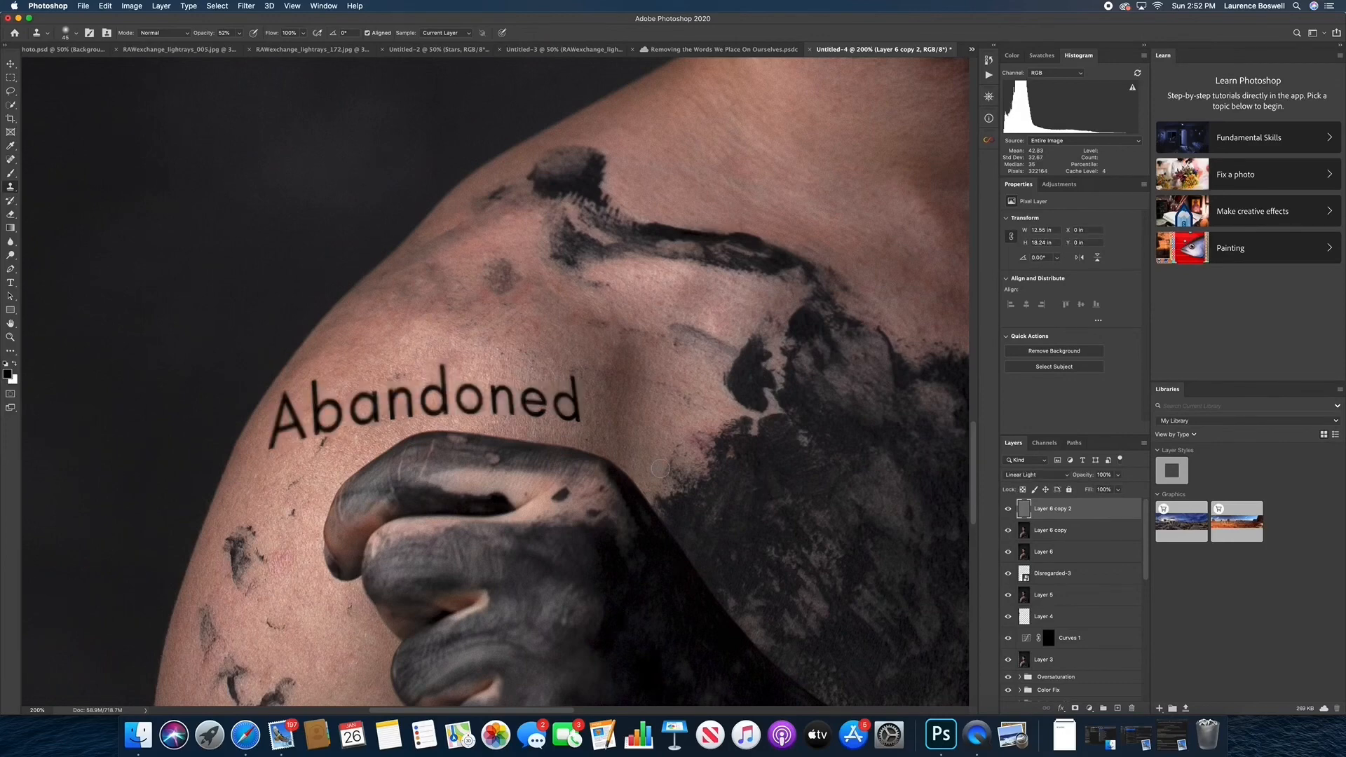
# Touch up the skin texture over the letters "an" and "o" in the middle of the word with the smaller clone brush
pyautogui.press('super+z')
pyautogui.scroll(5, 623, 422)
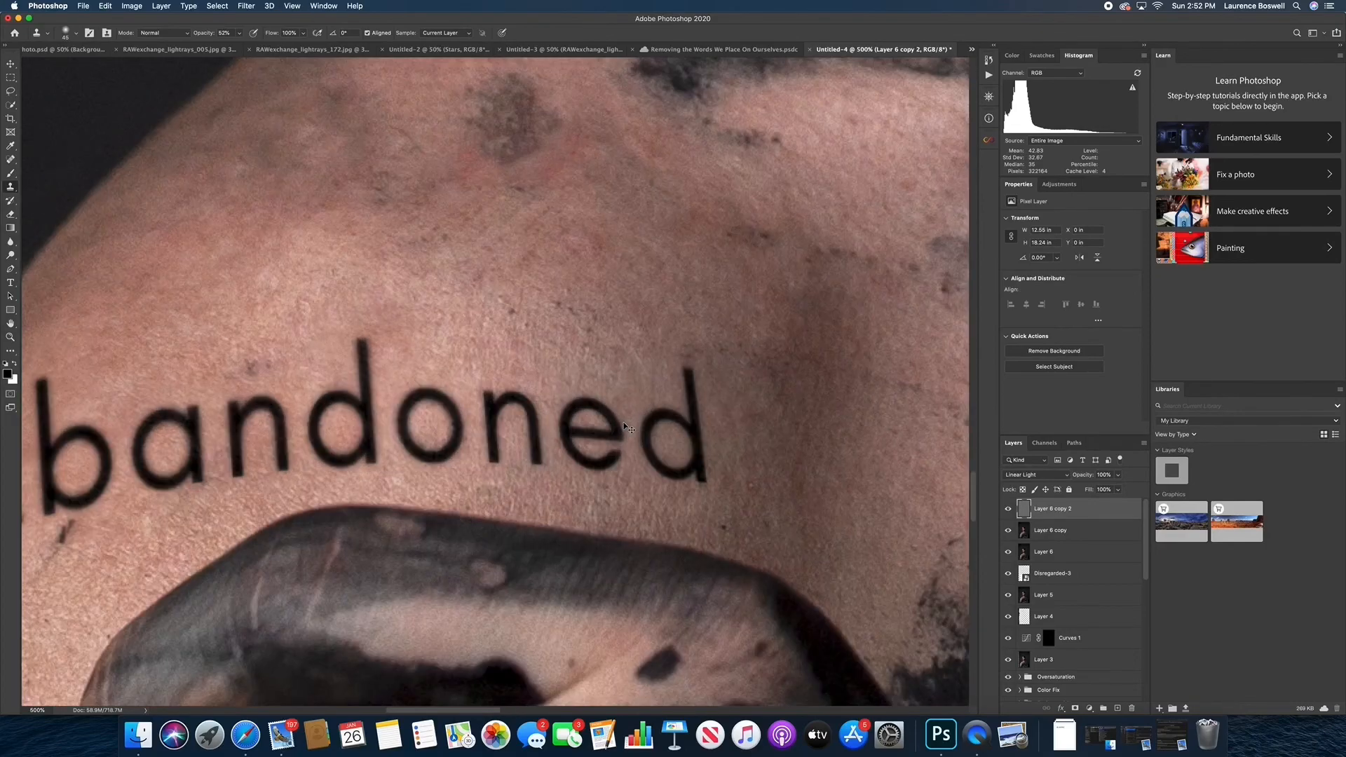
pyautogui.moveTo(522, 440); pyautogui.dragTo(679, 415)
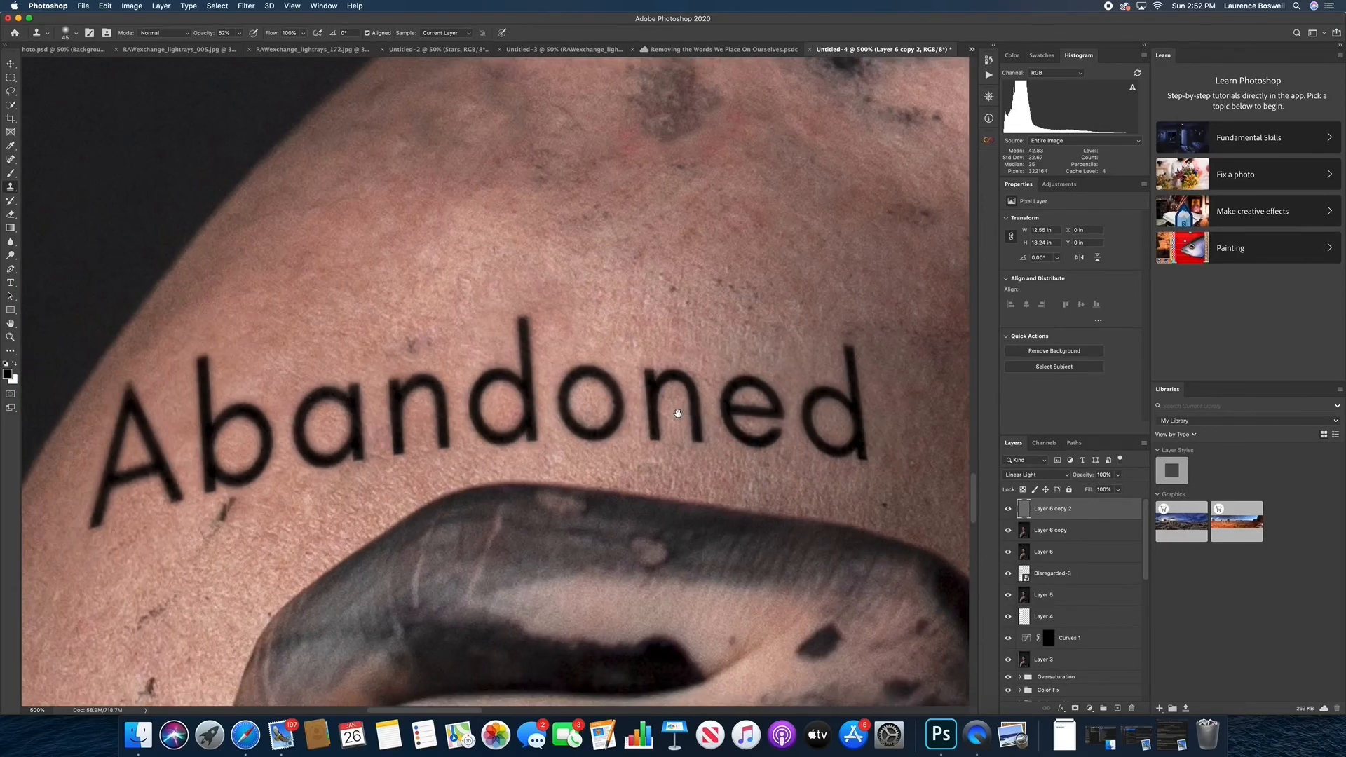
pyautogui.moveTo(471, 427); pyautogui.dragTo(532, 420)
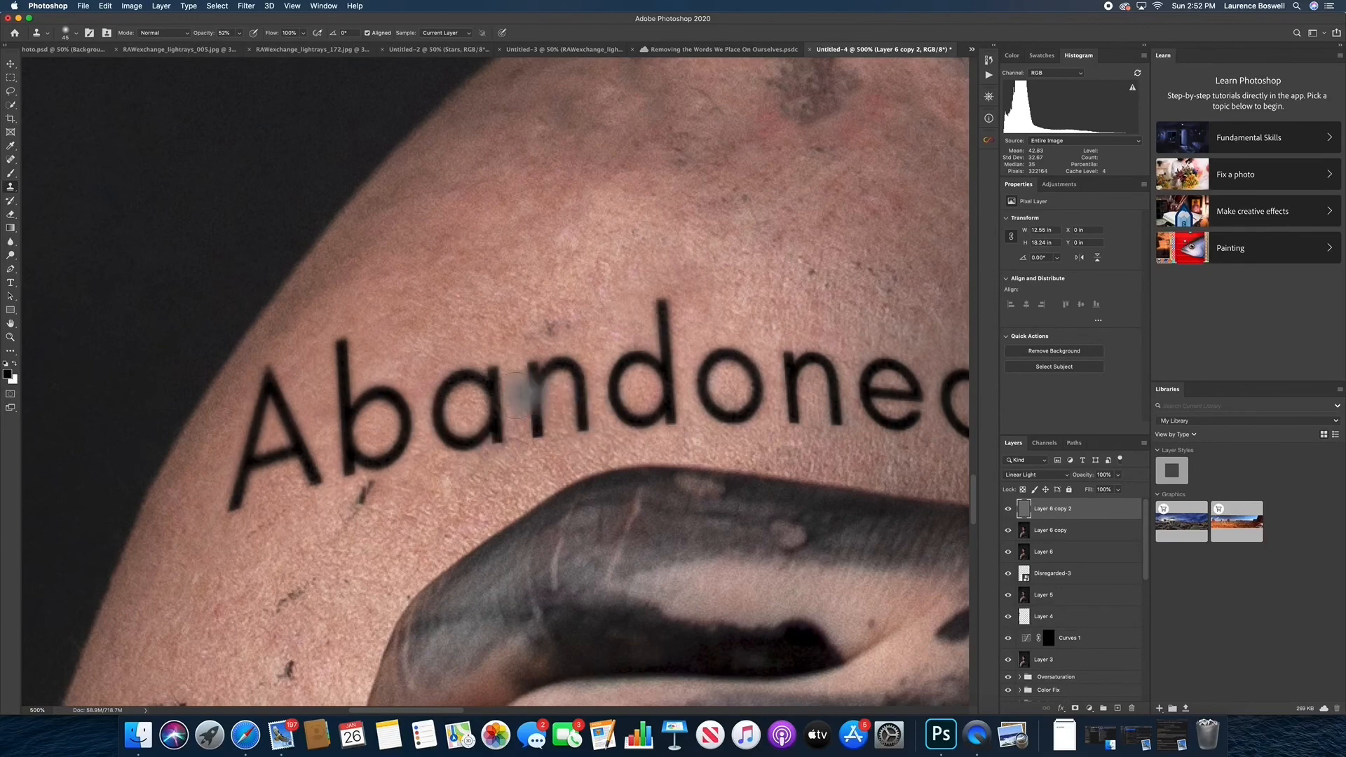
pyautogui.scroll(1, 533, 430)
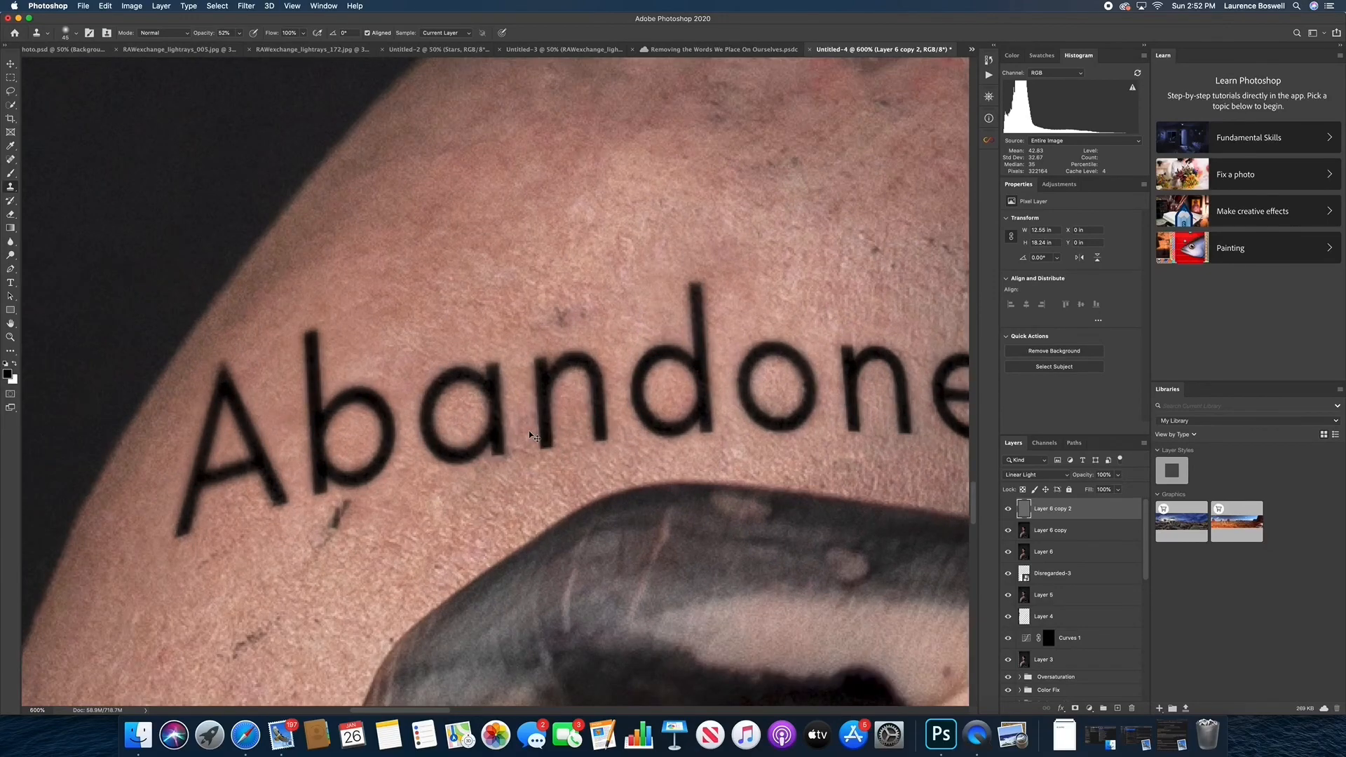
pyautogui.moveTo(528, 430)
pyautogui.mouseDown()
pyautogui.moveTo(457, 450)
pyautogui.moveTo(345, 454)
pyautogui.mouseUp()
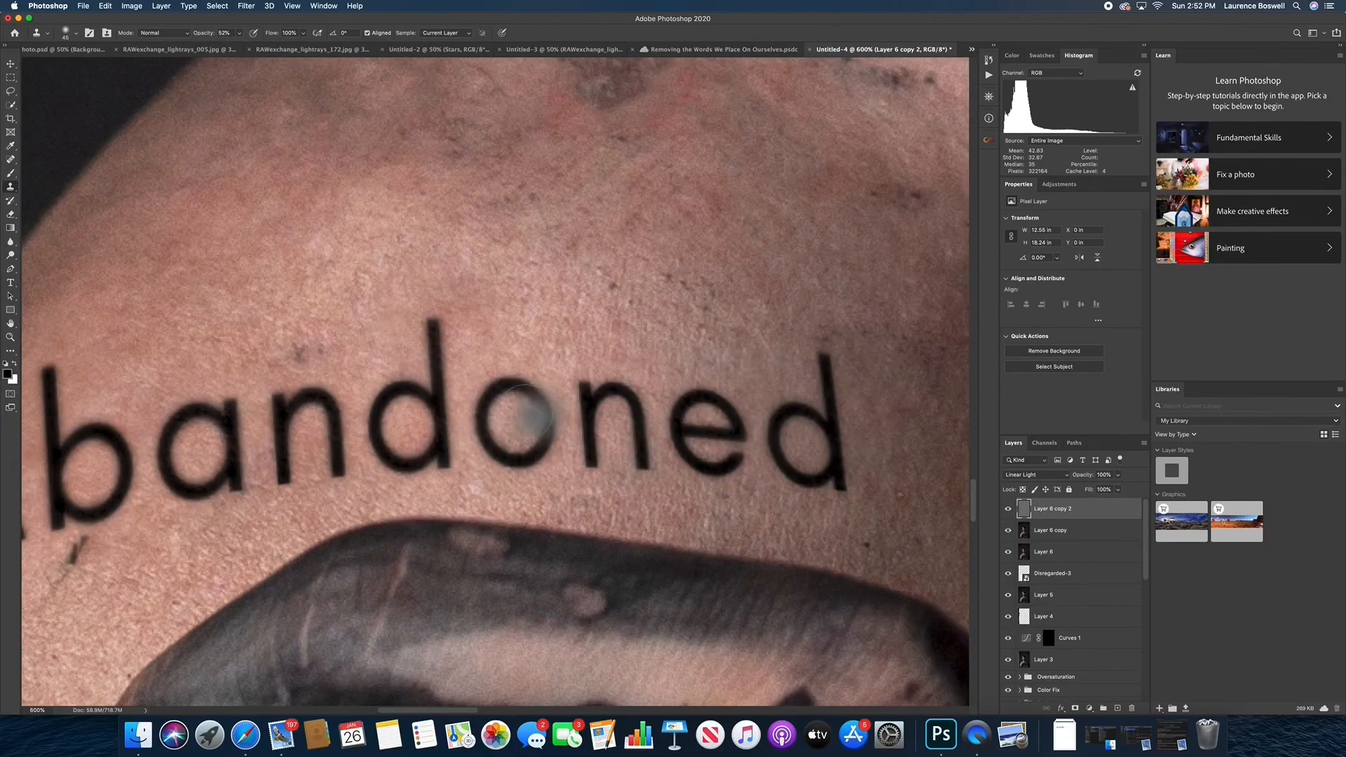
pyautogui.moveTo(526, 444); pyautogui.dragTo(444, 444)
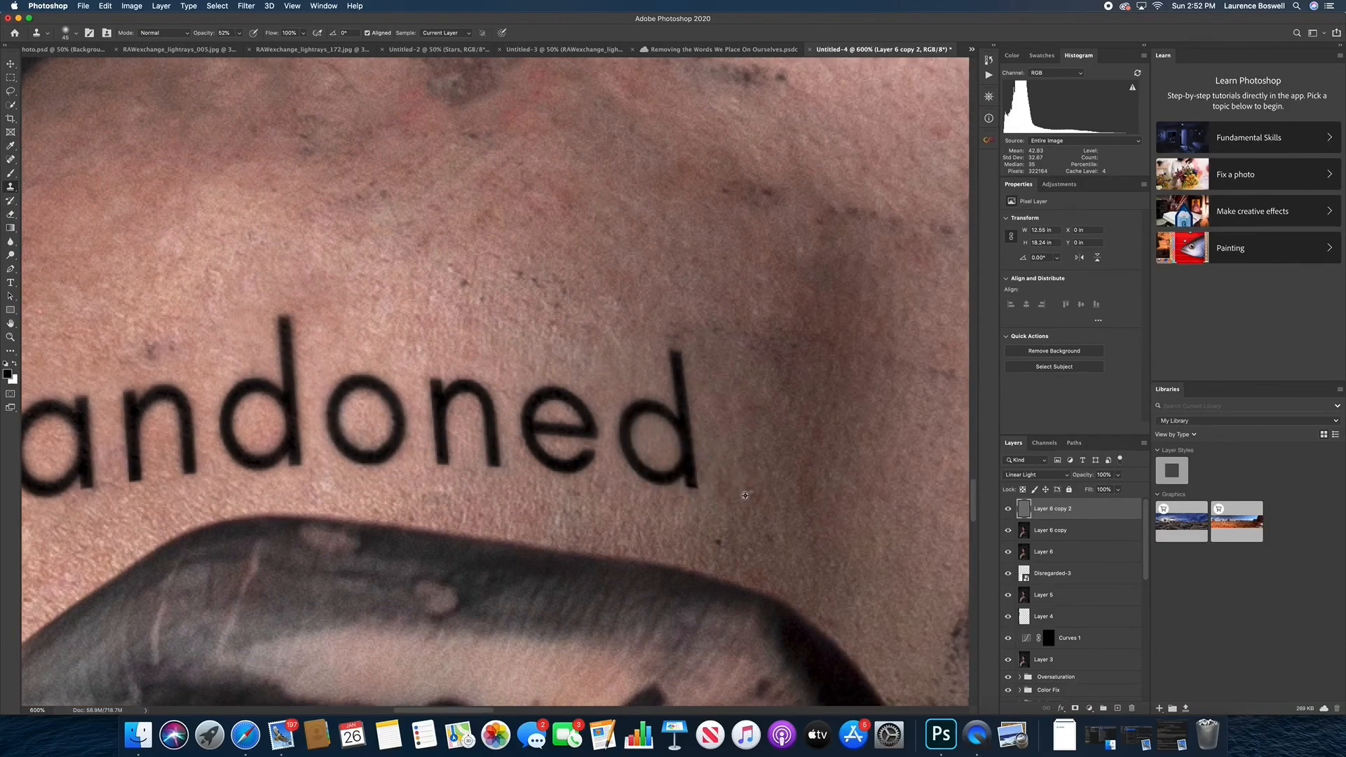
# Sample the skin beyond the end of the word and clone its texture around the final "d"
pyautogui.keyDown('alt'); pyautogui.click(832, 450); pyautogui.keyUp('alt')
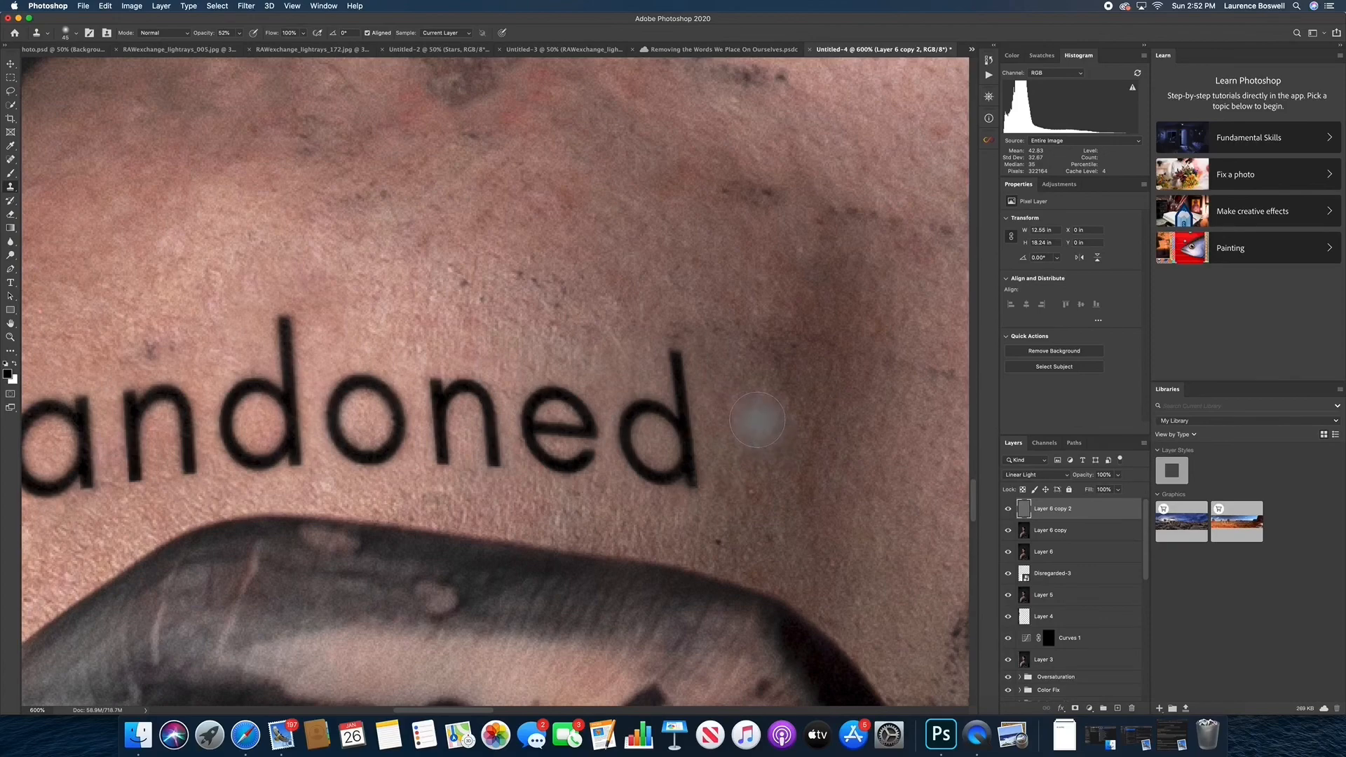
pyautogui.moveTo(764, 442); pyautogui.dragTo(714, 437)
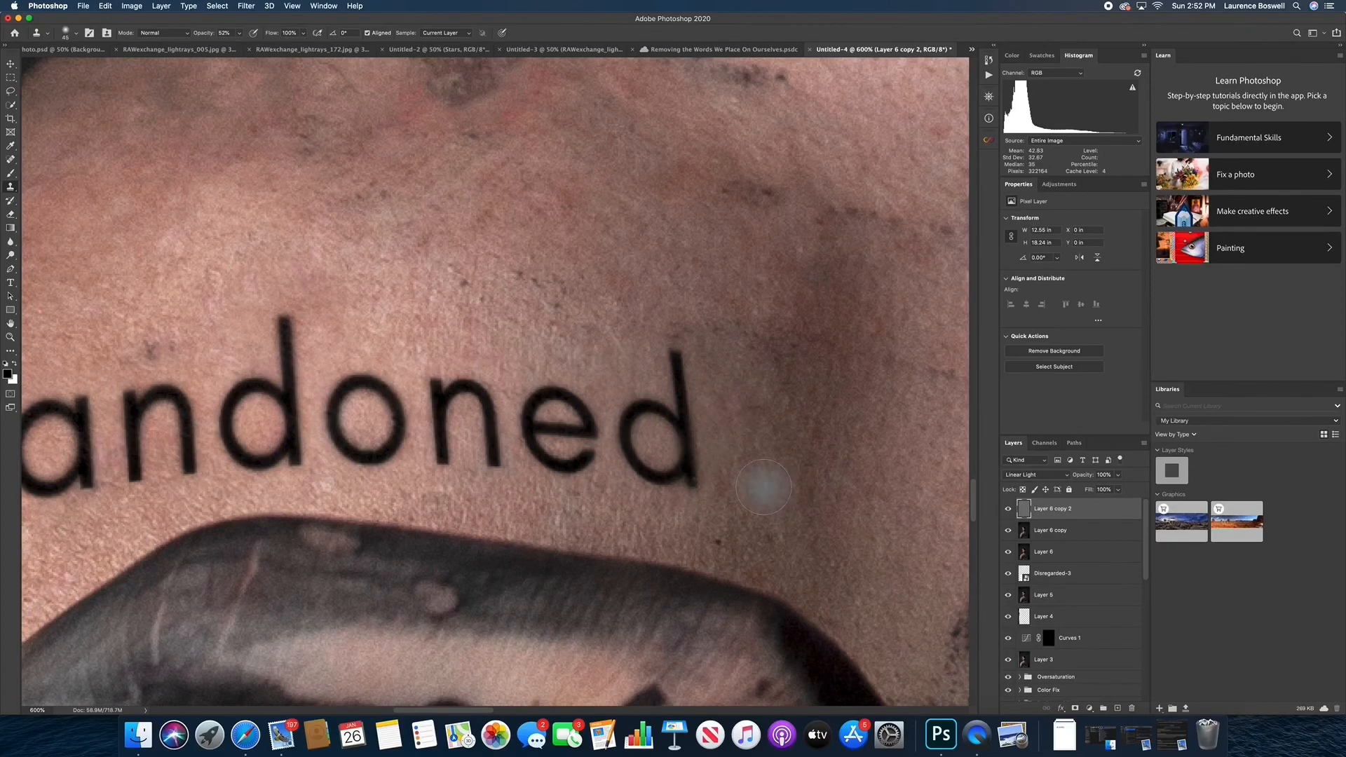
pyautogui.press('super+minus')
pyautogui.press('super+minus')
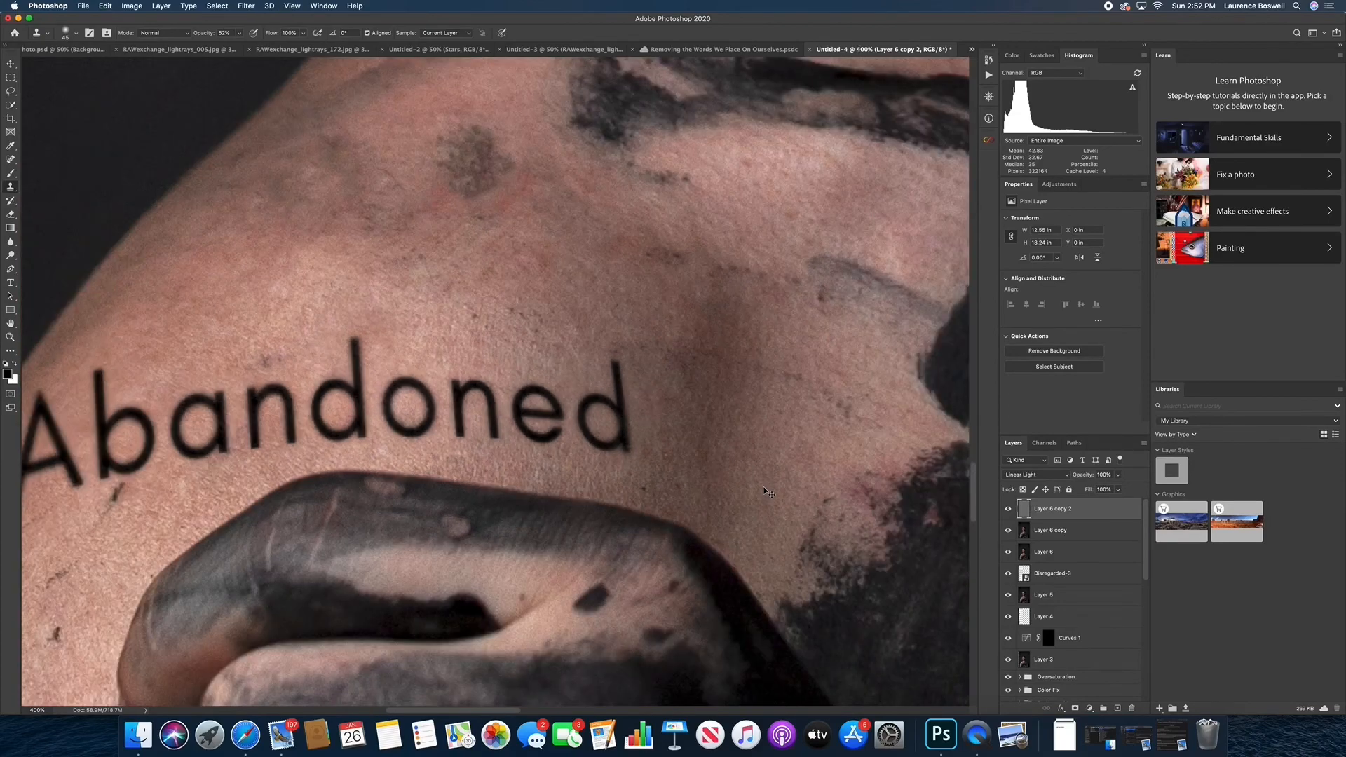
# Inspect the textured "Abandoned" lettering on the shoulder up close and in the context of the whole portrait
pyautogui.moveTo(708, 481); pyautogui.dragTo(752, 516)
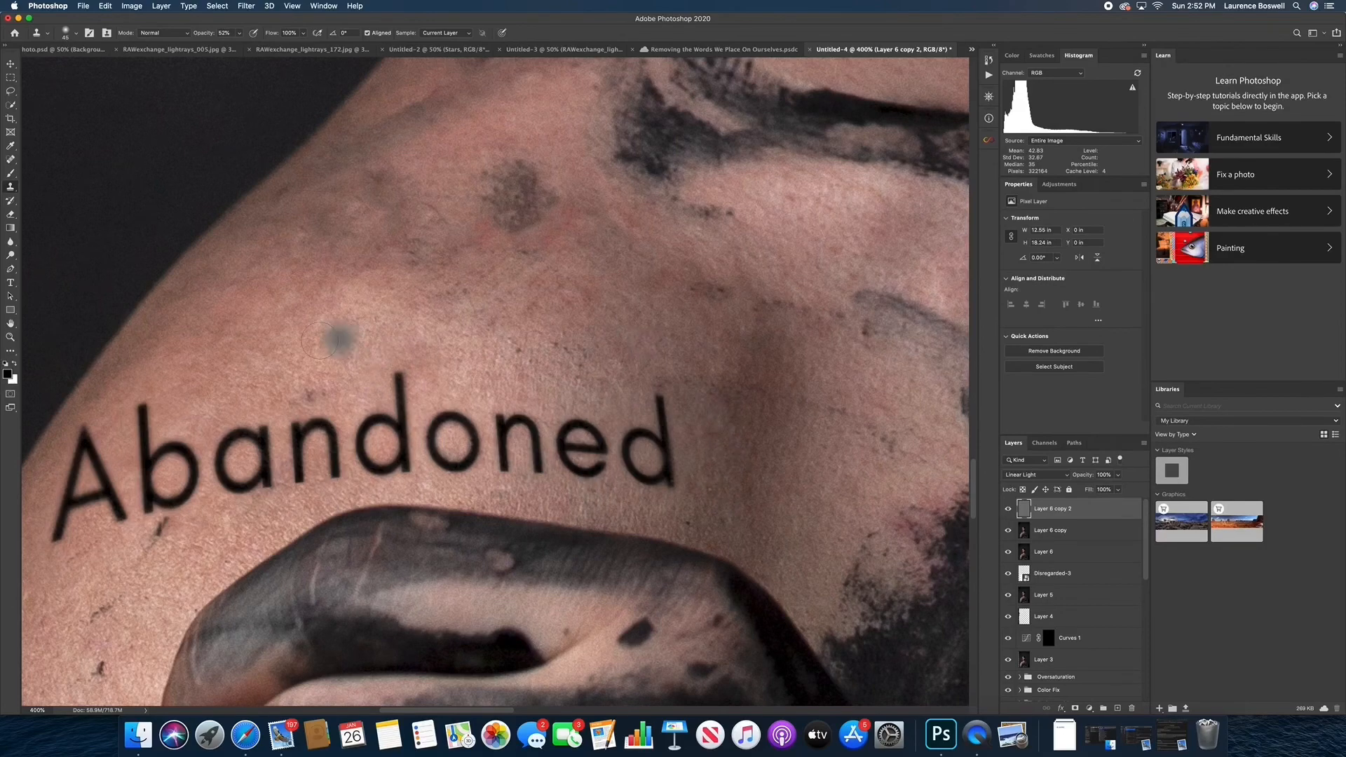
pyautogui.moveTo(288, 413); pyautogui.dragTo(395, 343)
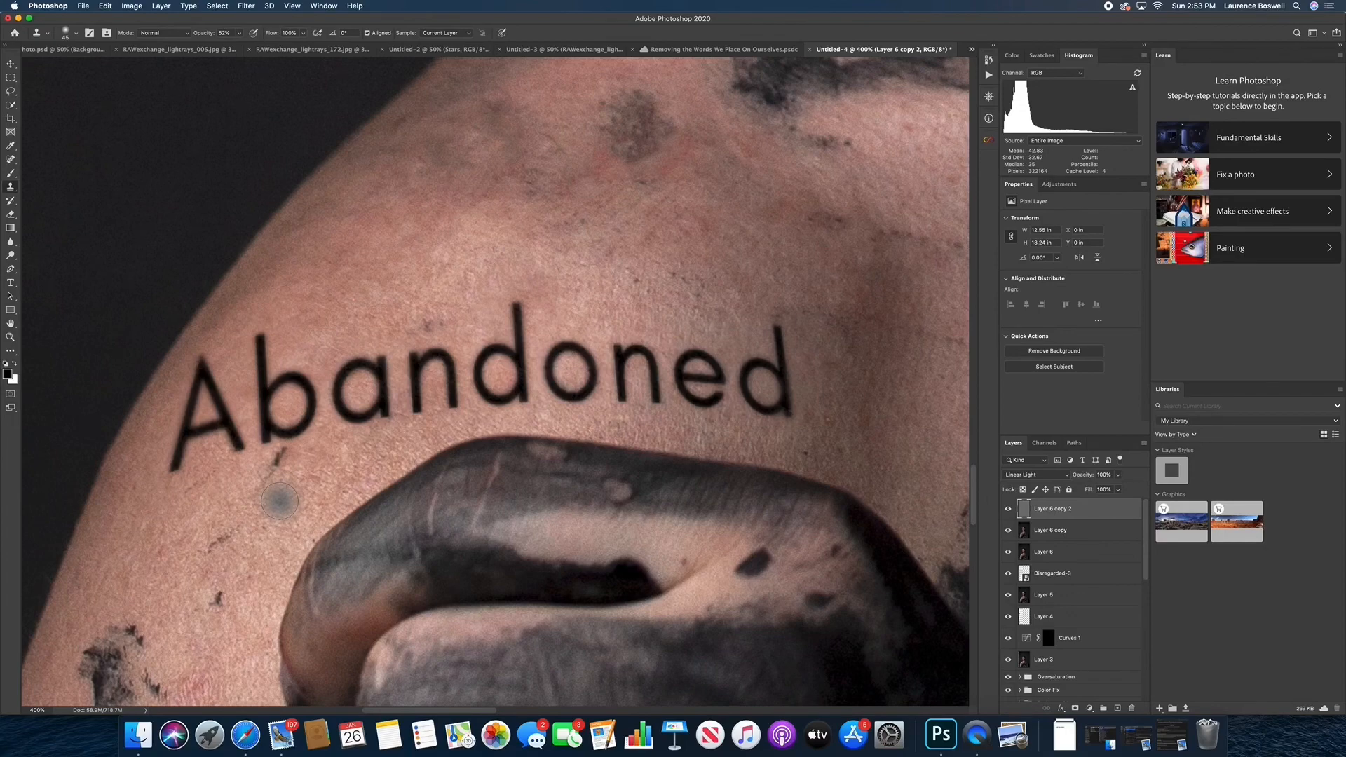
pyautogui.press('super+minus')
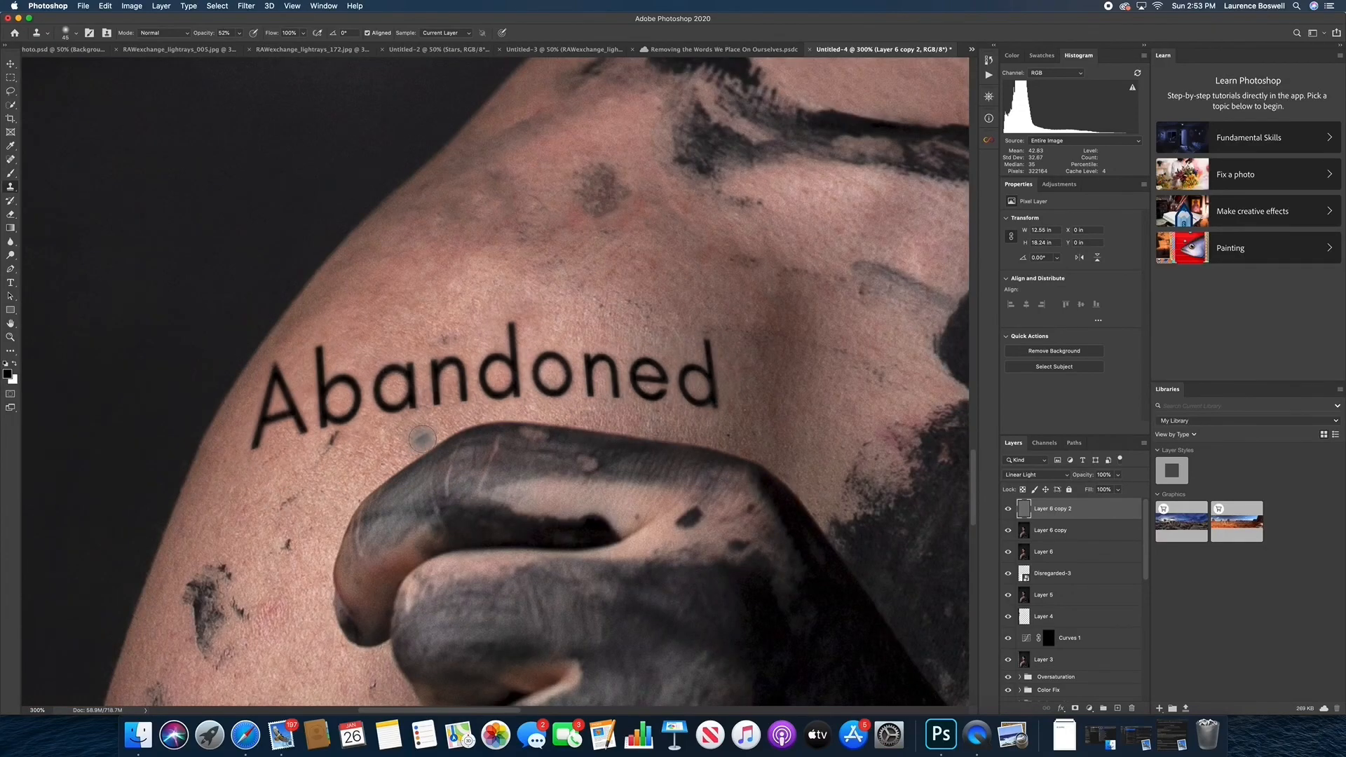
pyautogui.press('super+minus')
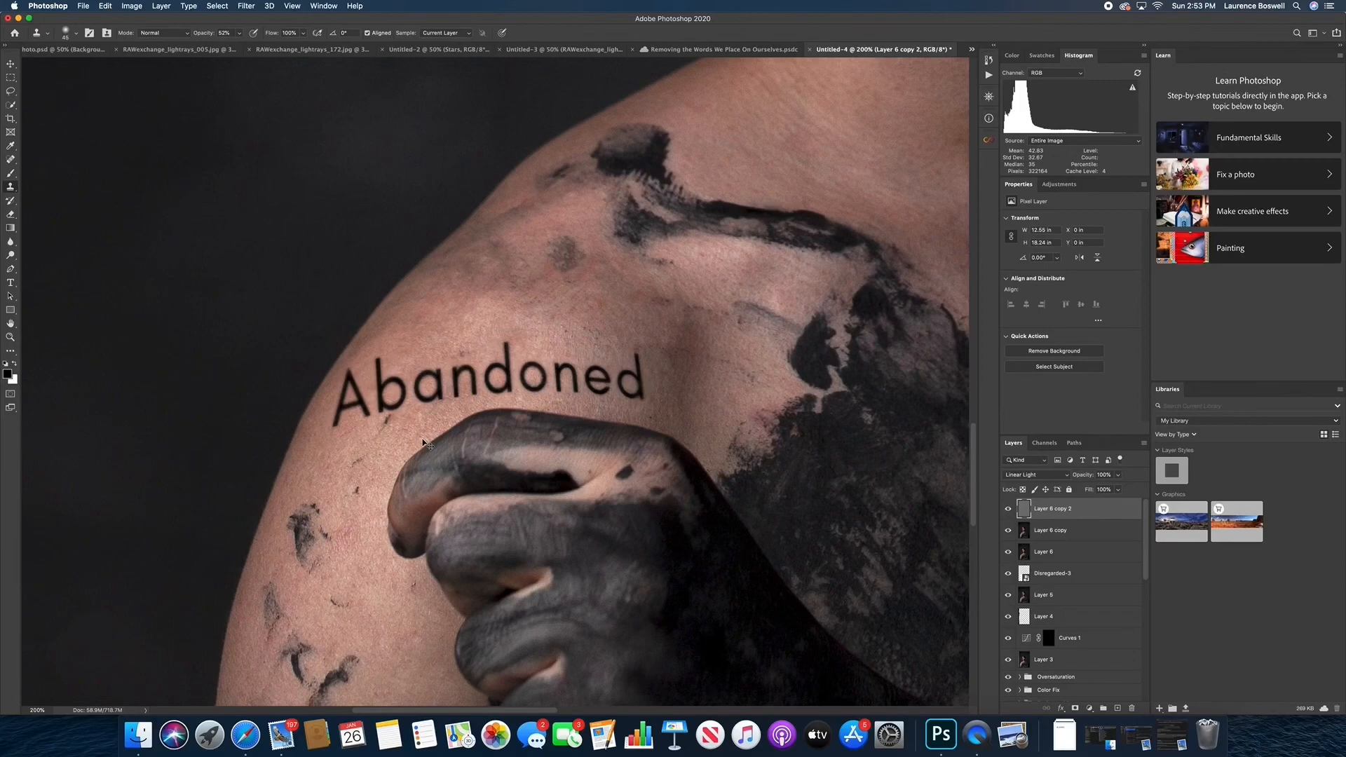
pyautogui.press('super+minus')
pyautogui.press('super+minus')
pyautogui.press('super+minus')
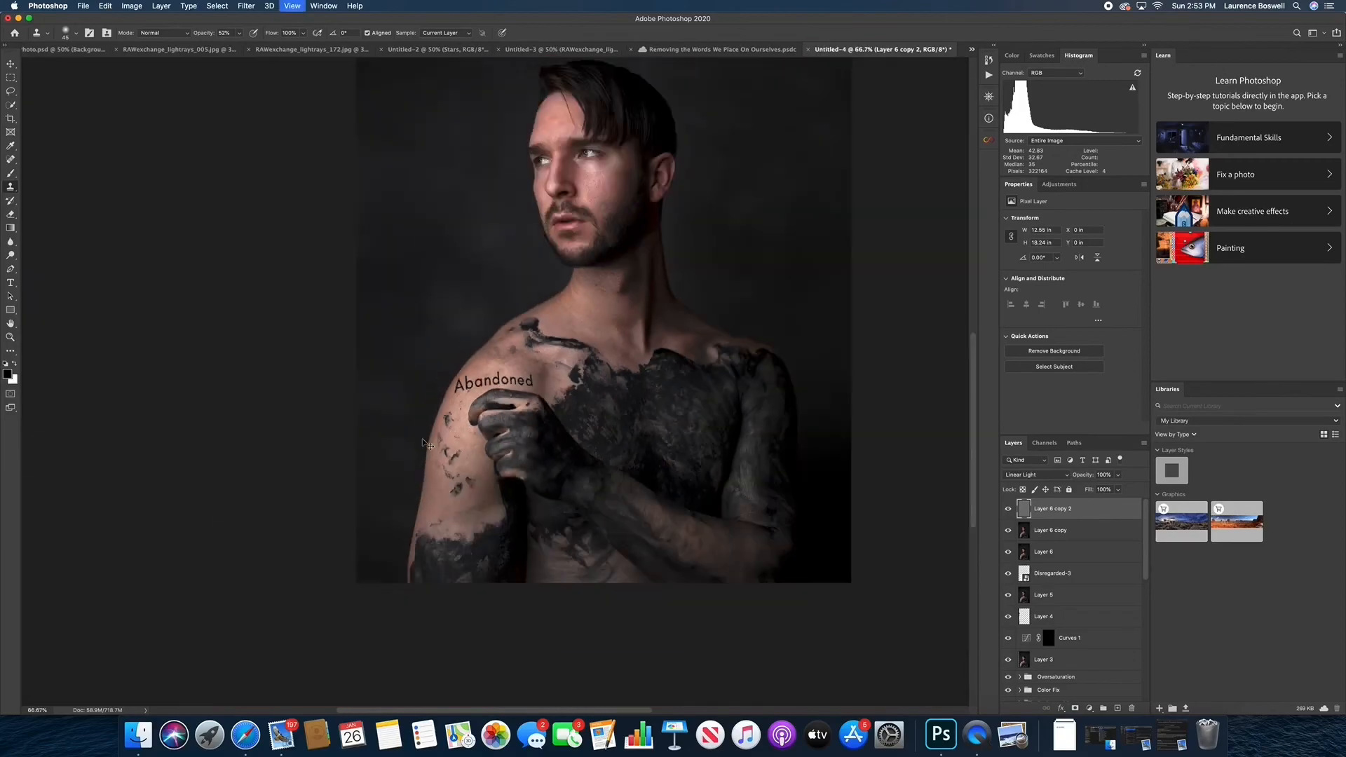
pyautogui.press('super+minus')
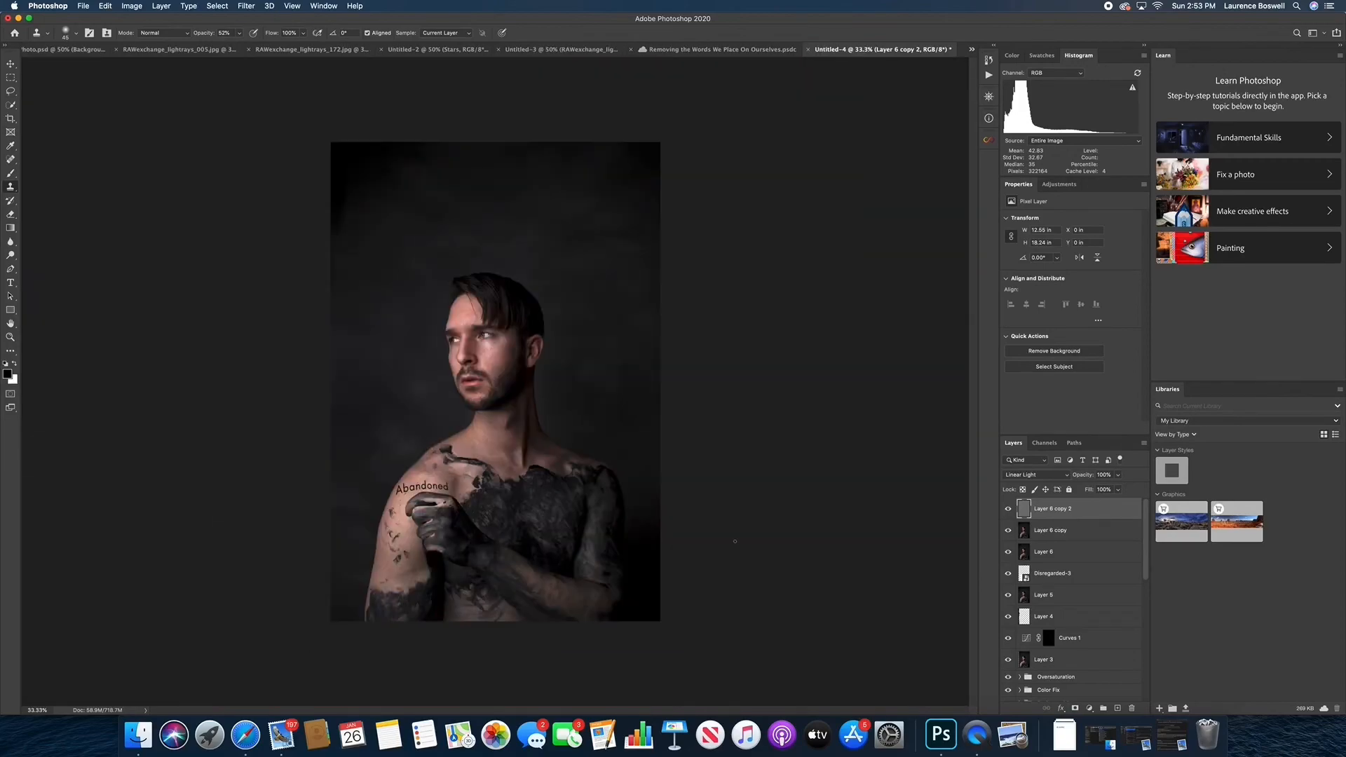